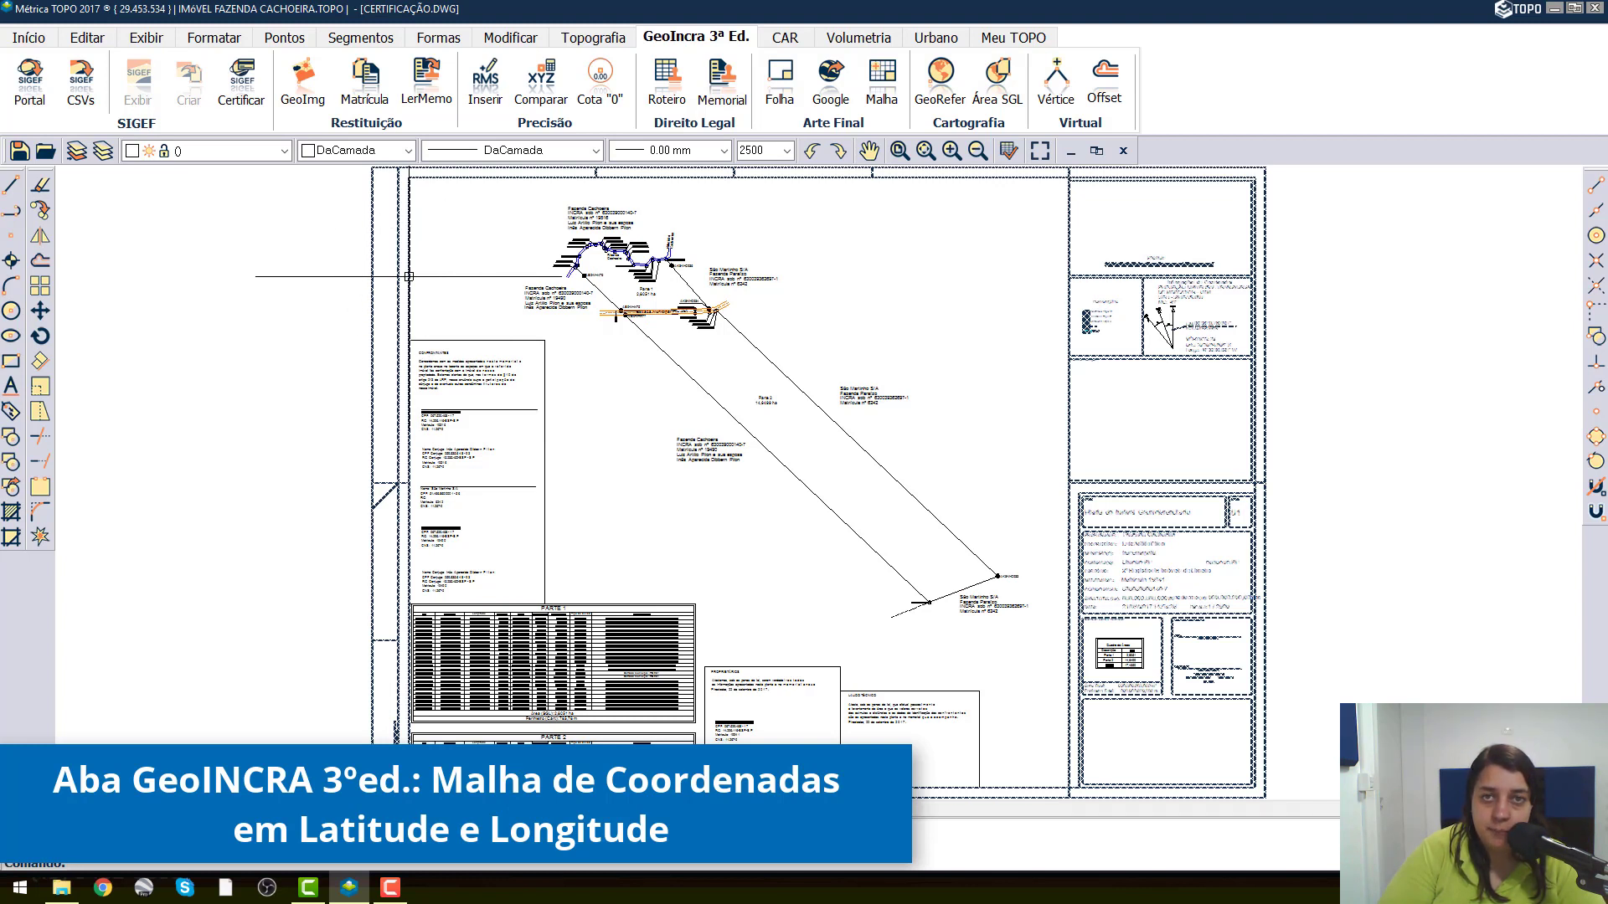
left_click(707, 41)
left_click(889, 90)
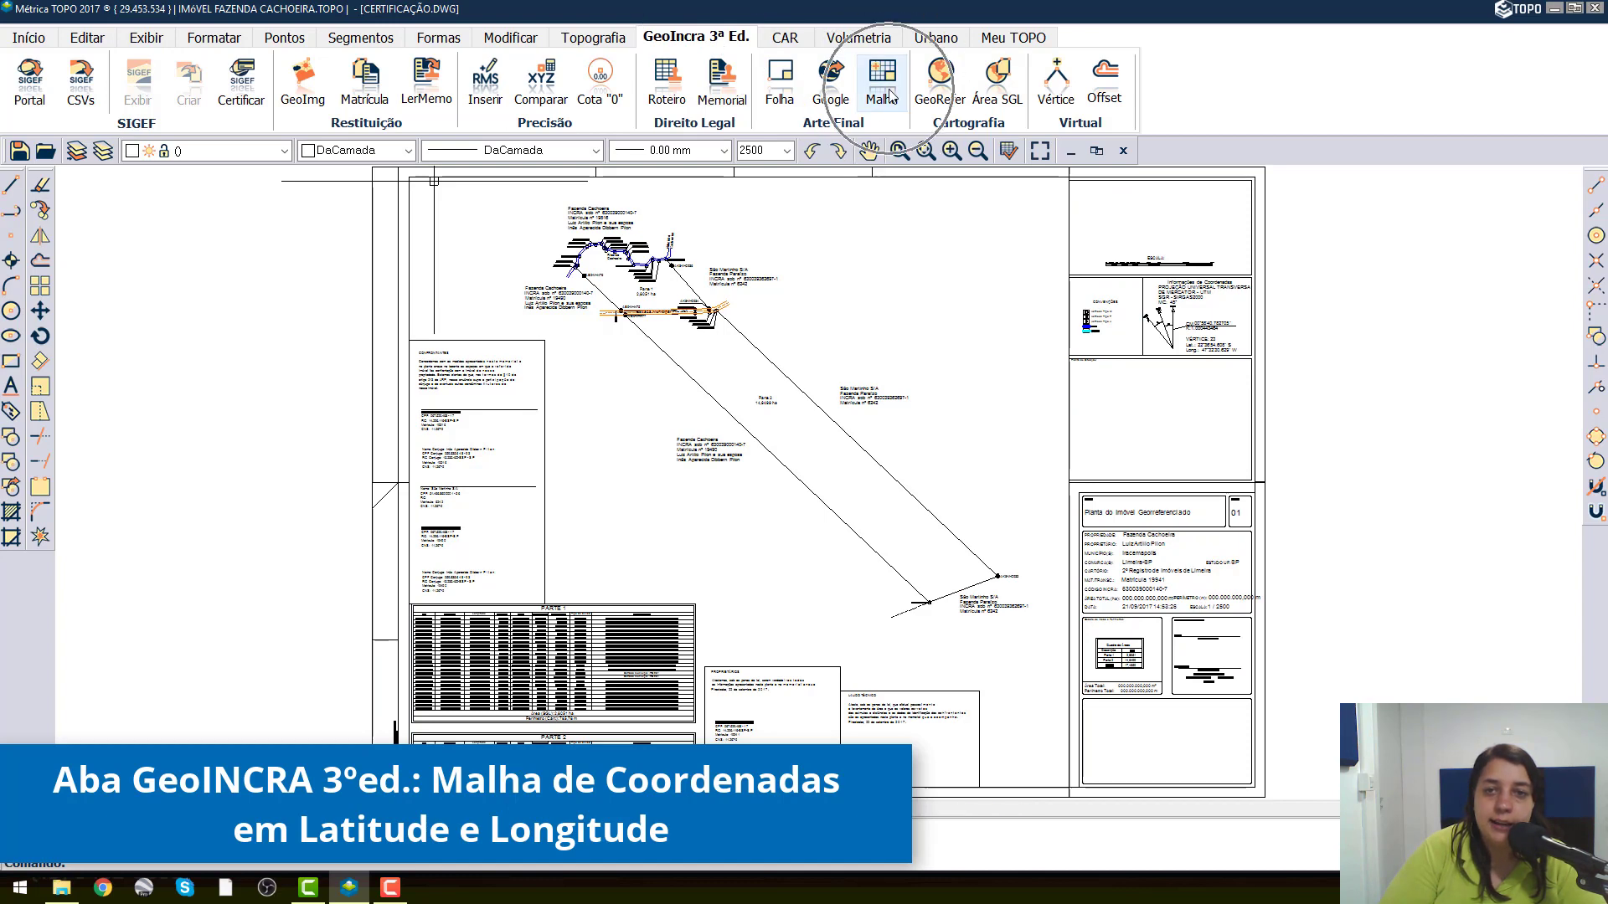
left_click(411, 246)
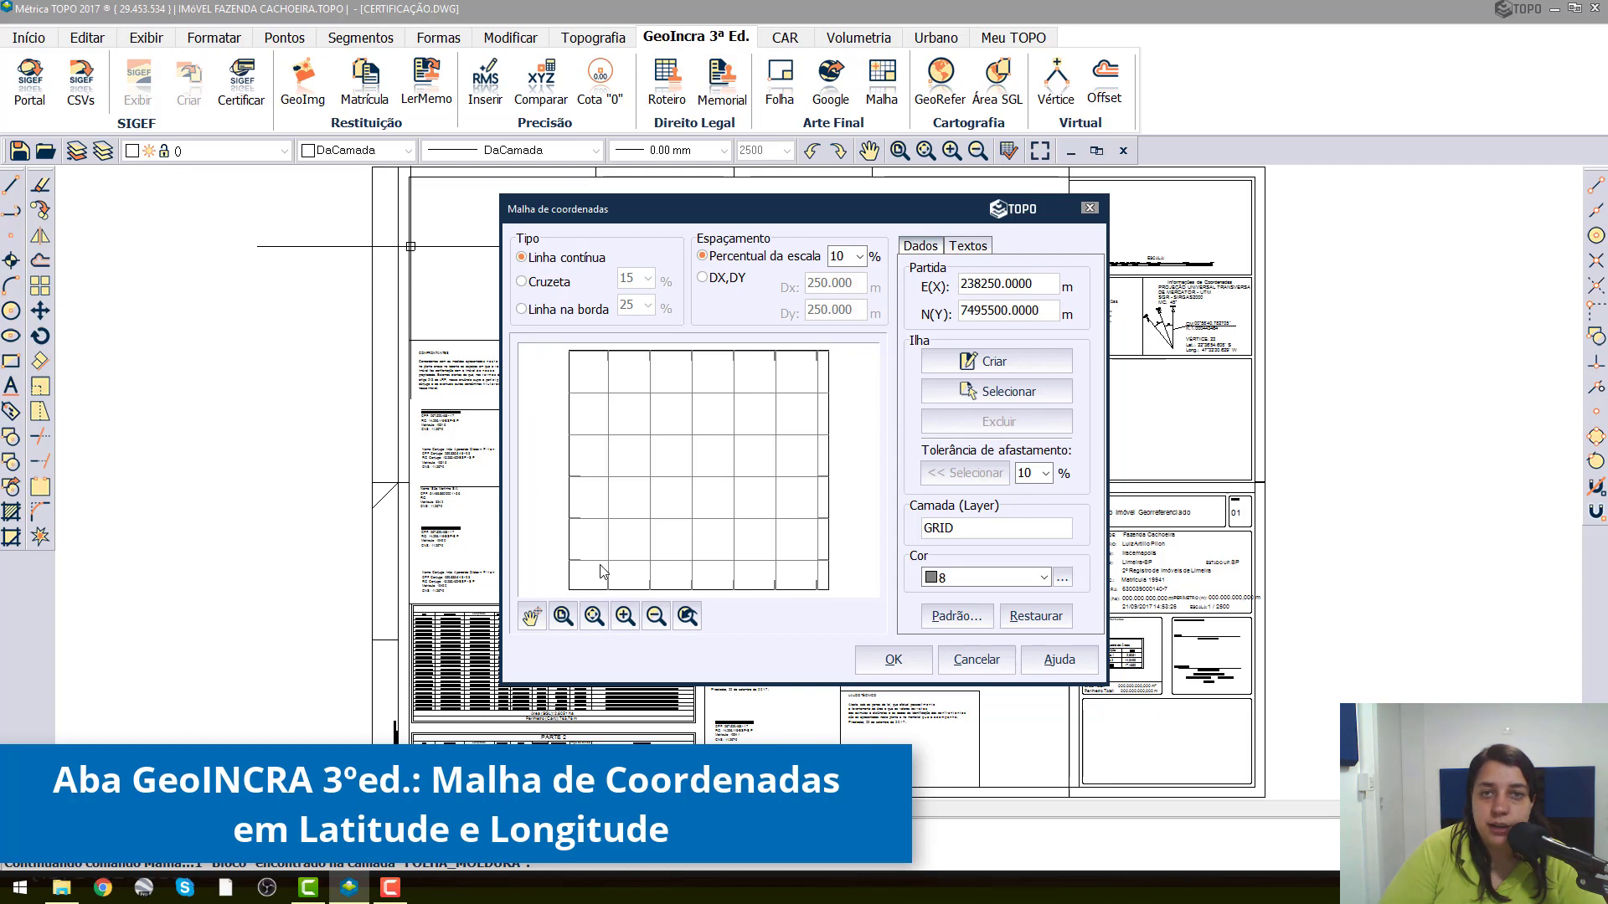
left_click(963, 661)
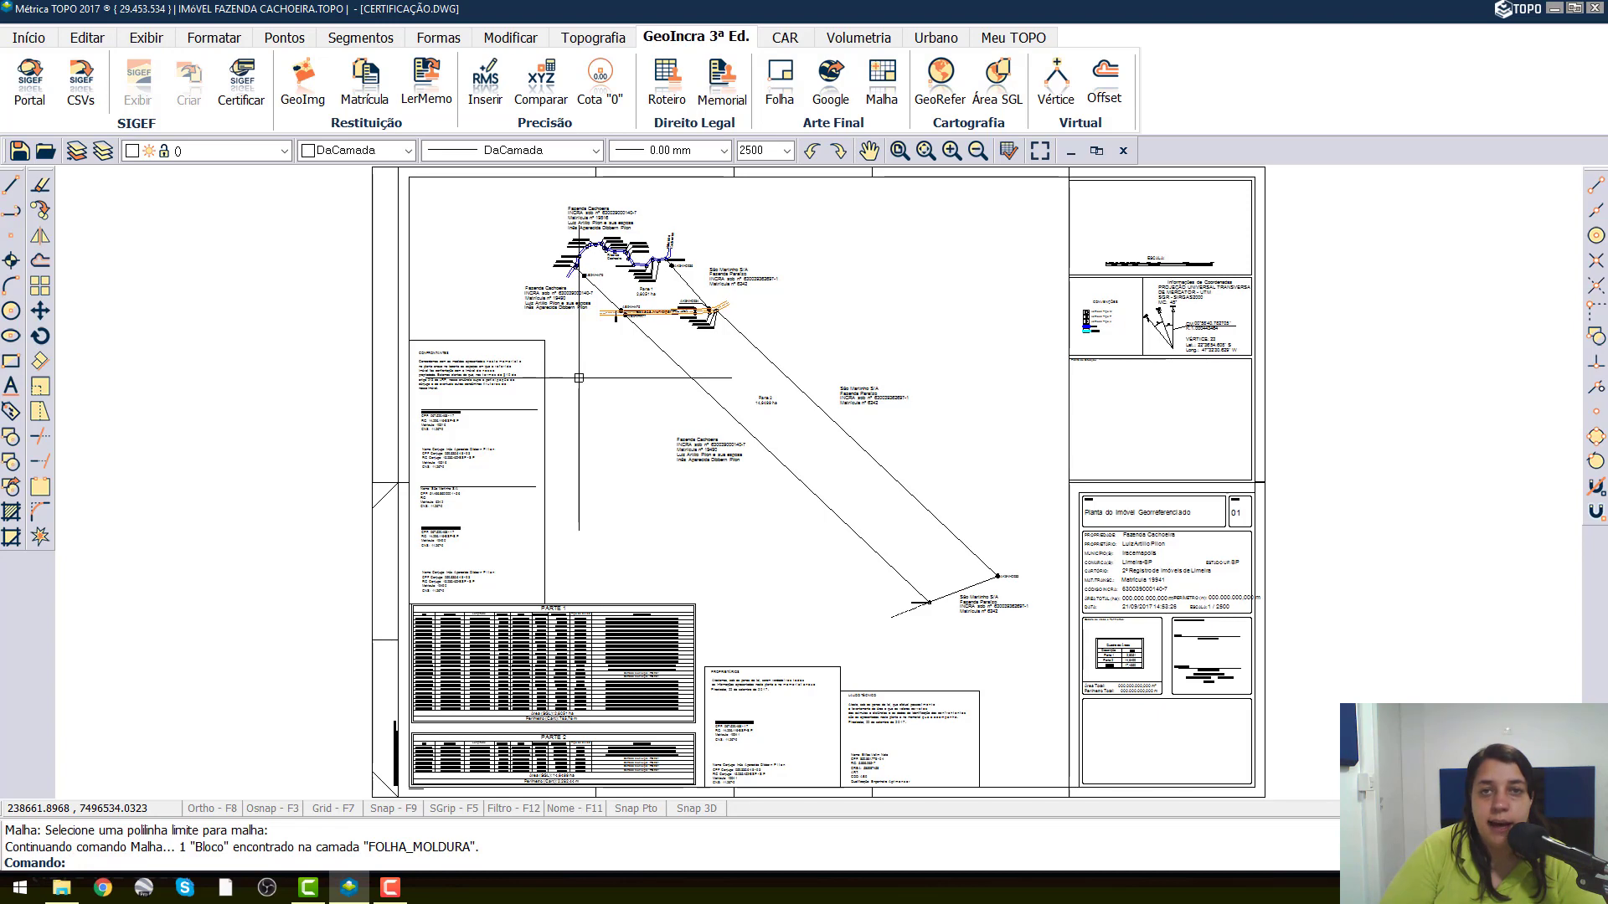
Start a polyline with object snap on, tracing the drawing area's upper edge and right edge down to its lower-right corner.
scroll(578, 378, "down", 2)
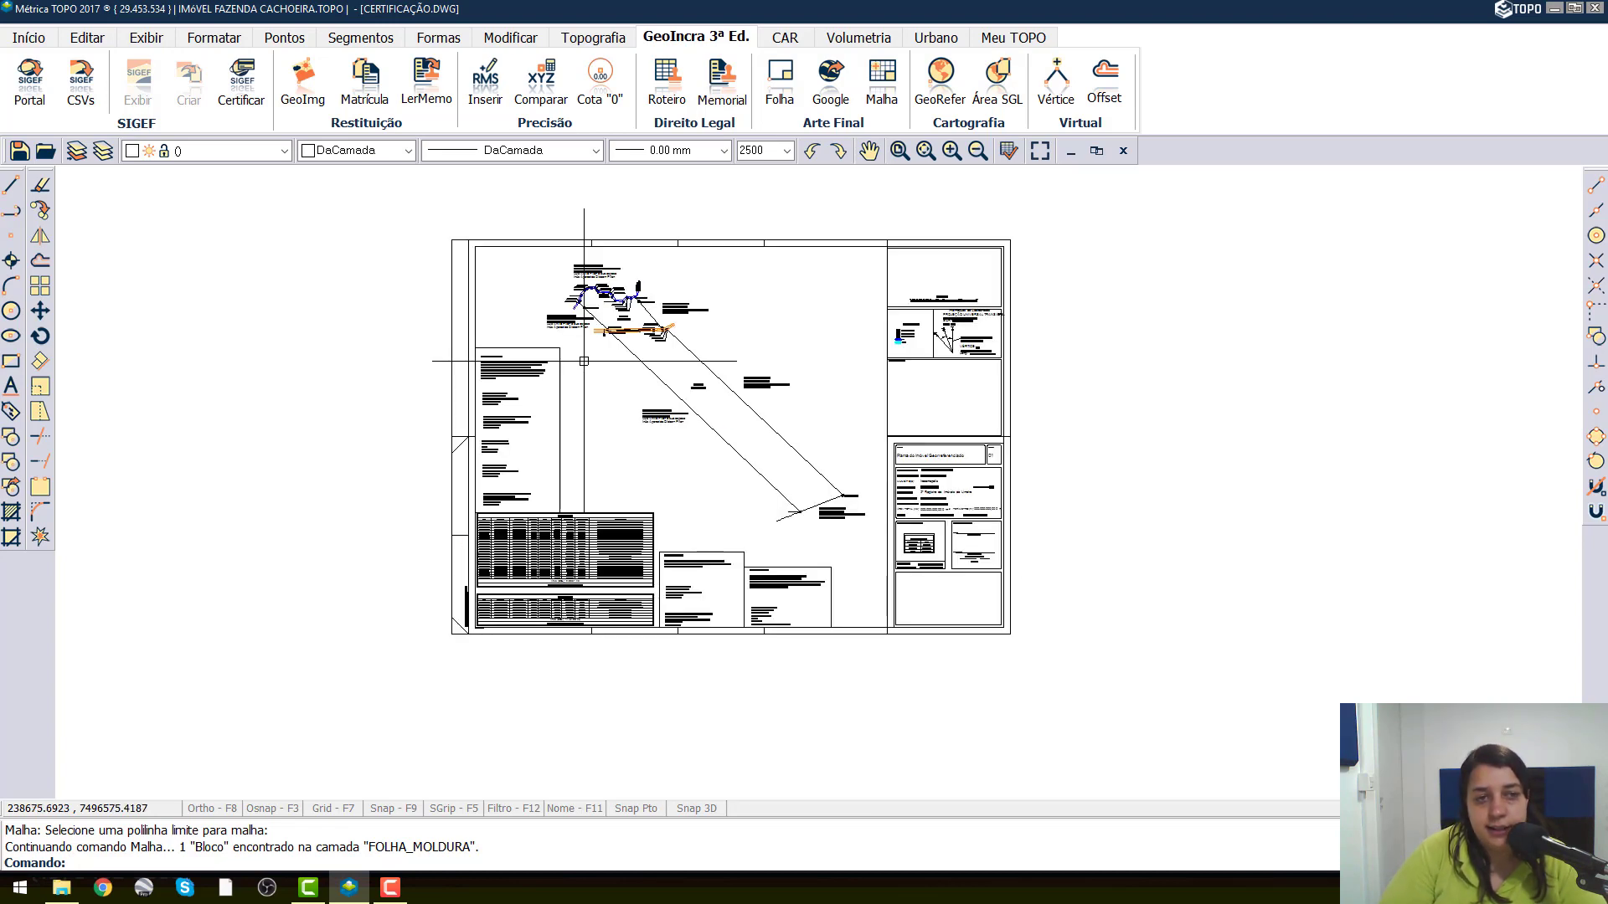
left_click(13, 215)
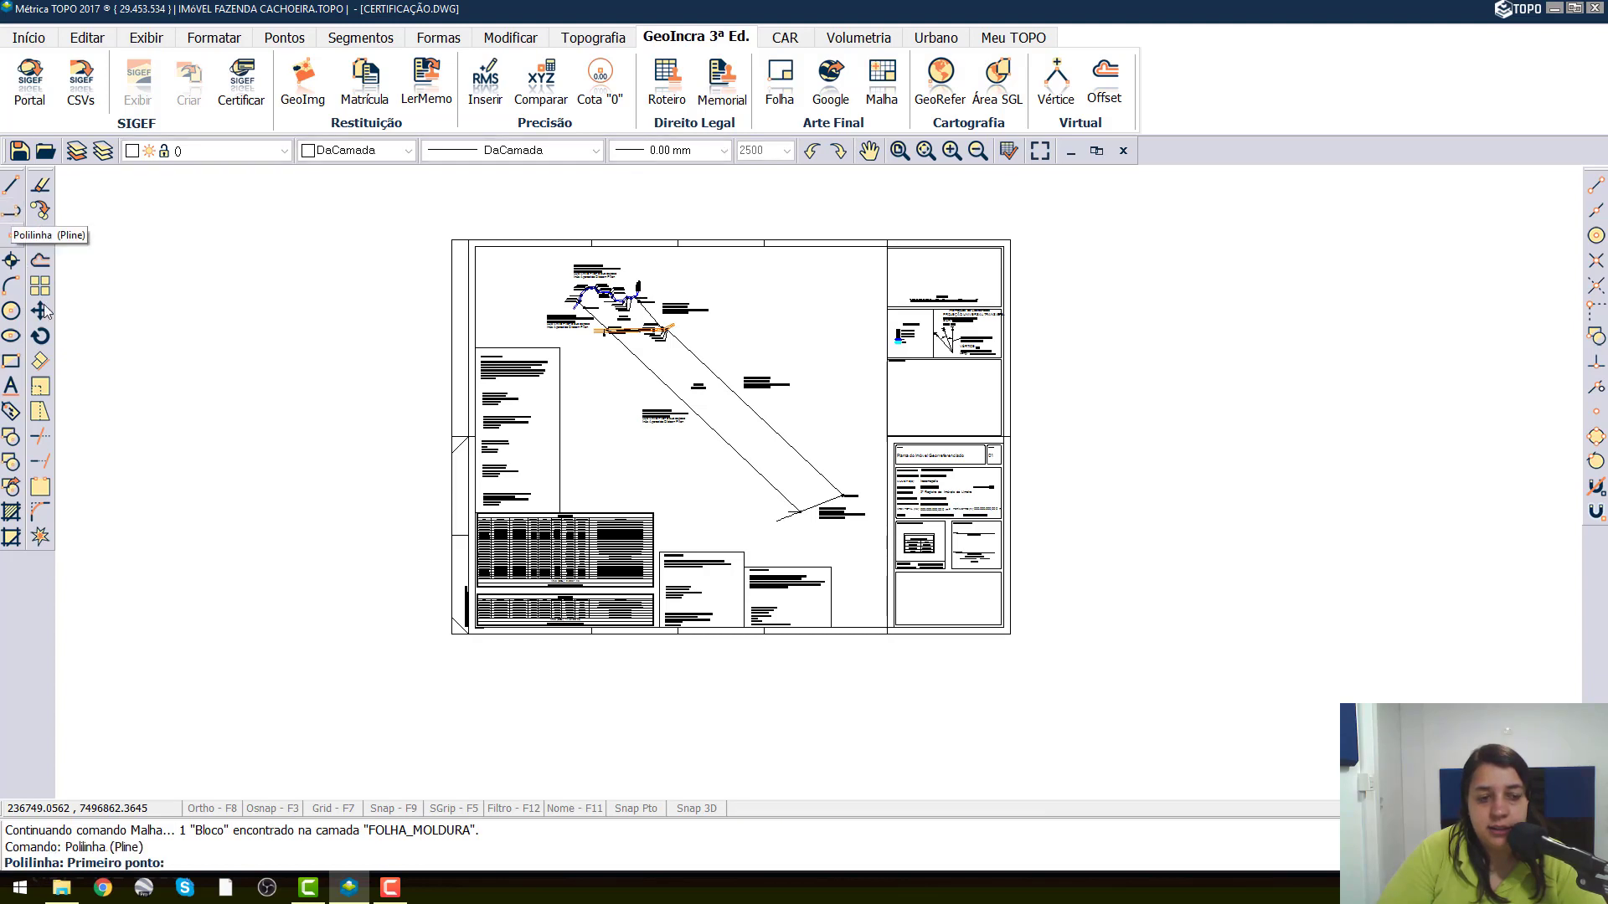
left_click(262, 809)
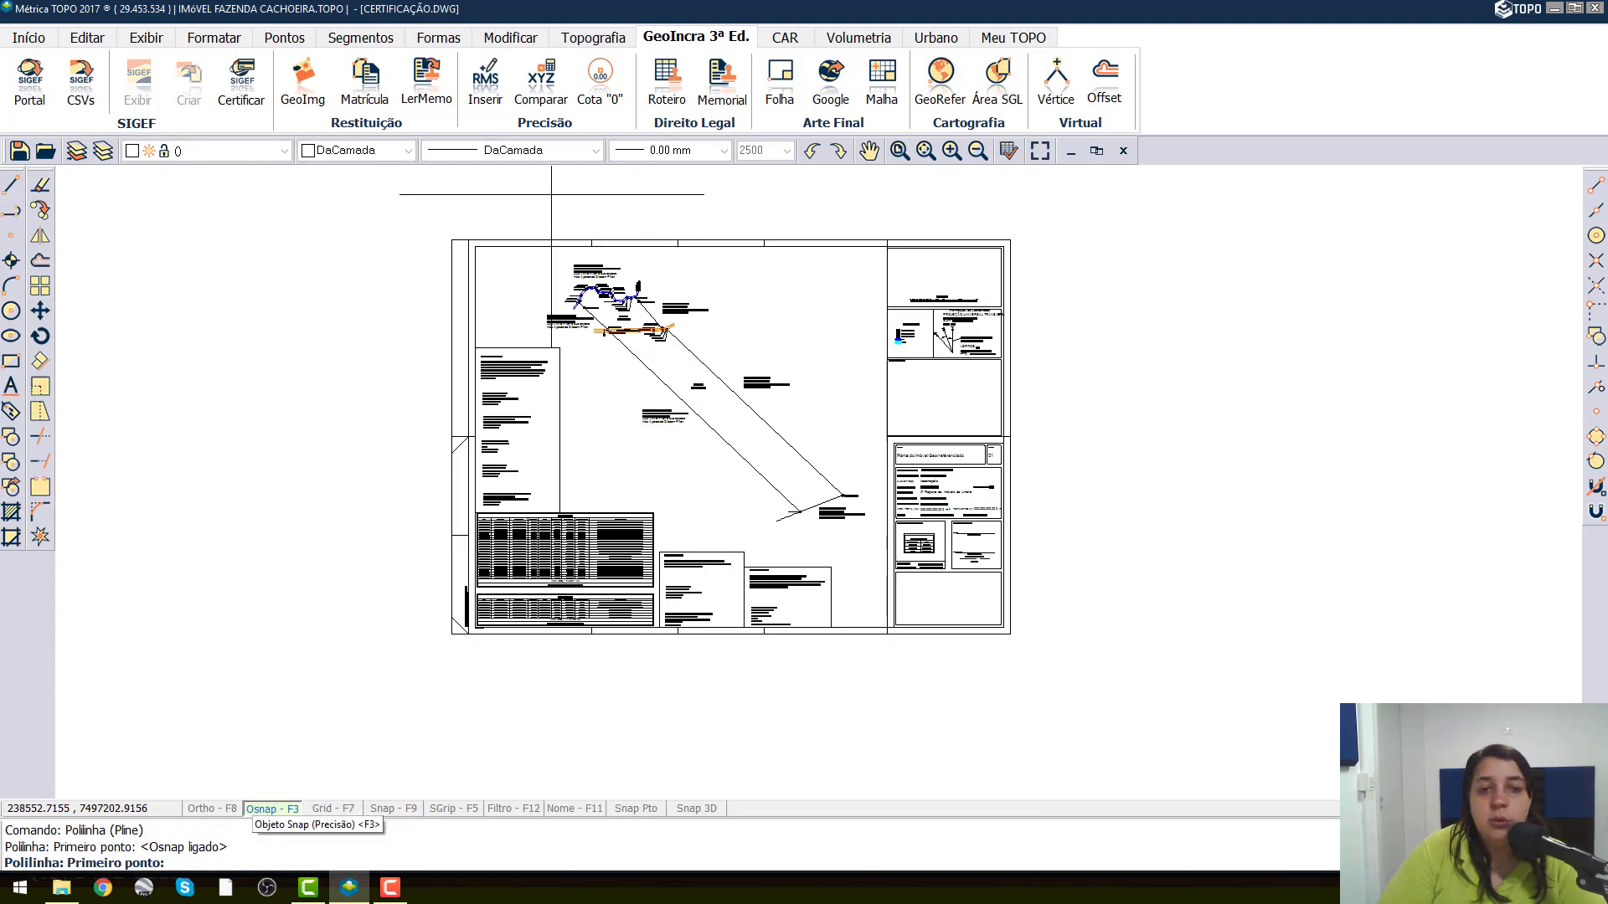
left_click(474, 247)
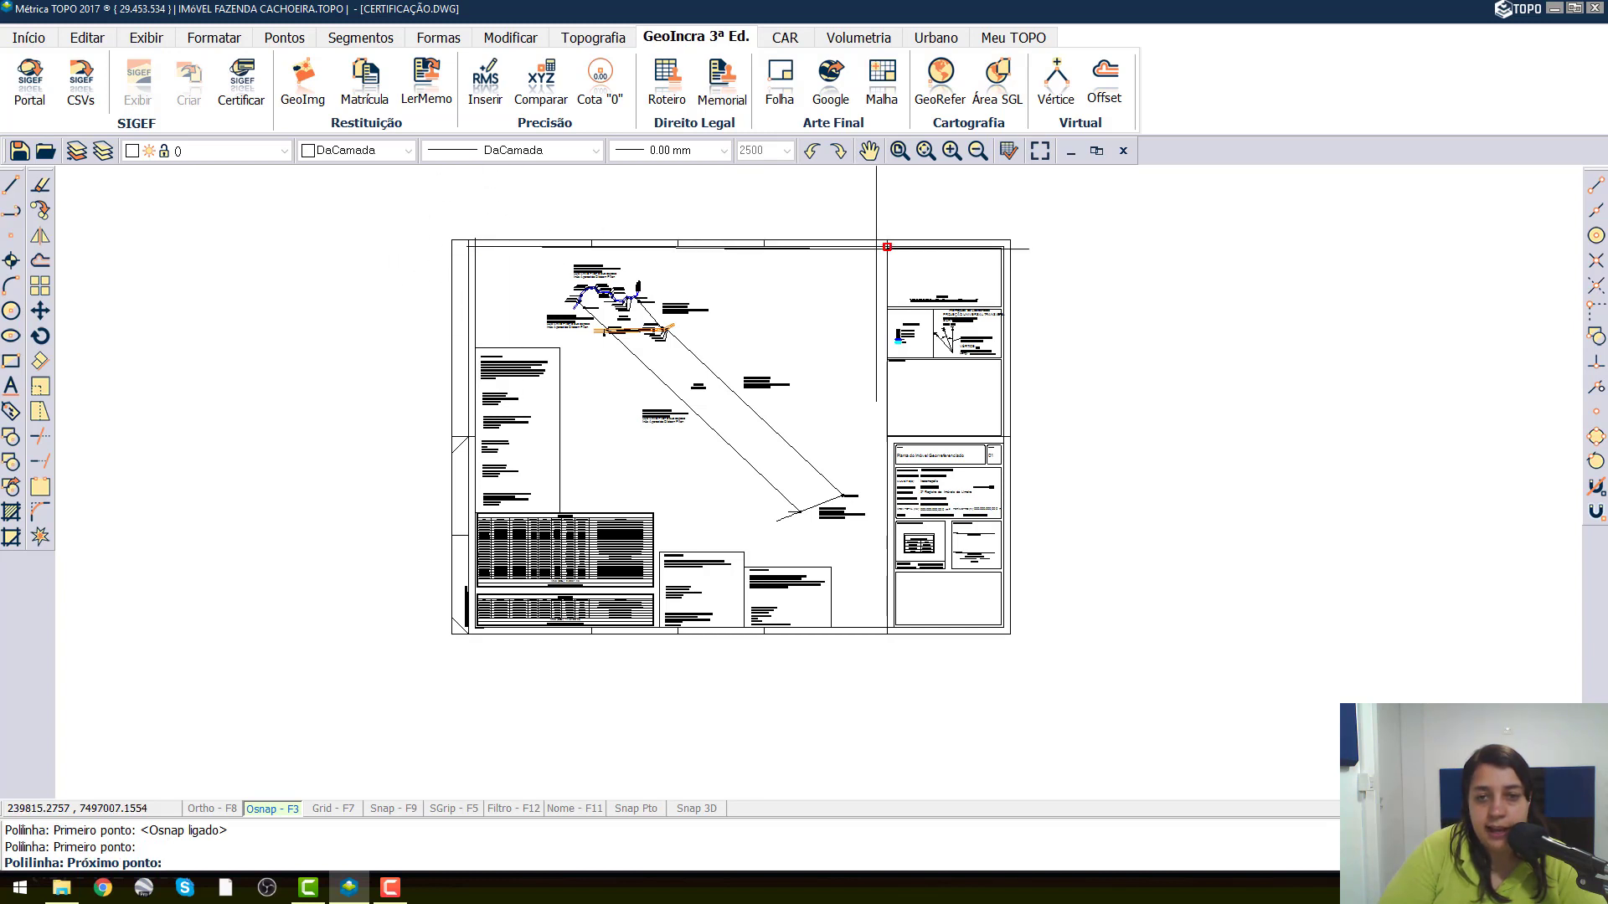
left_click(882, 248)
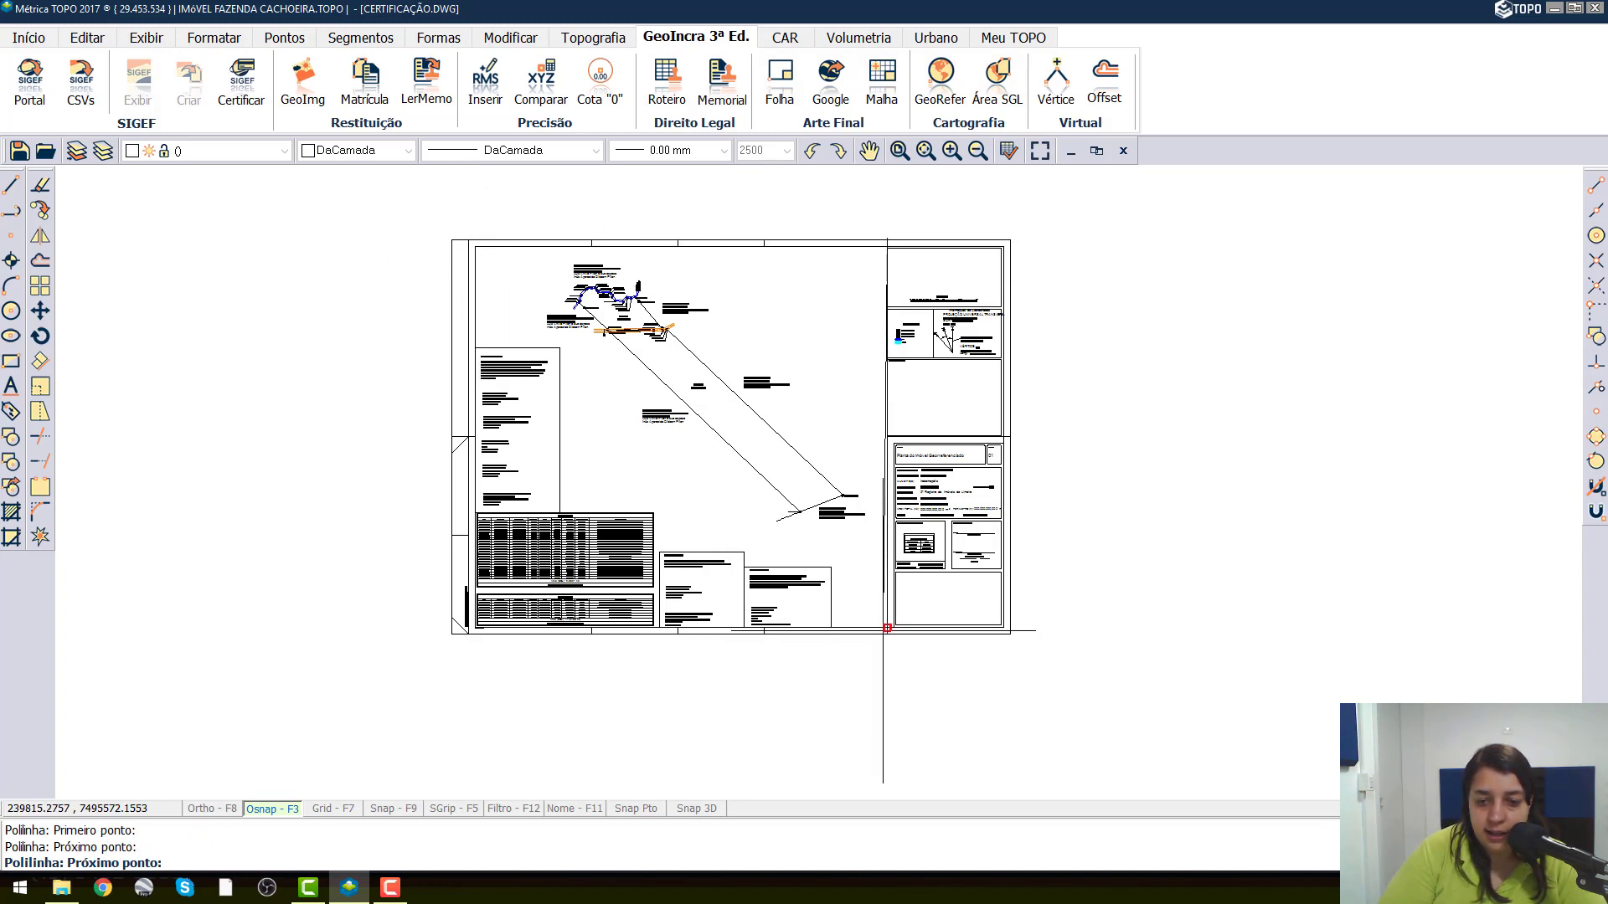
left_click(886, 628)
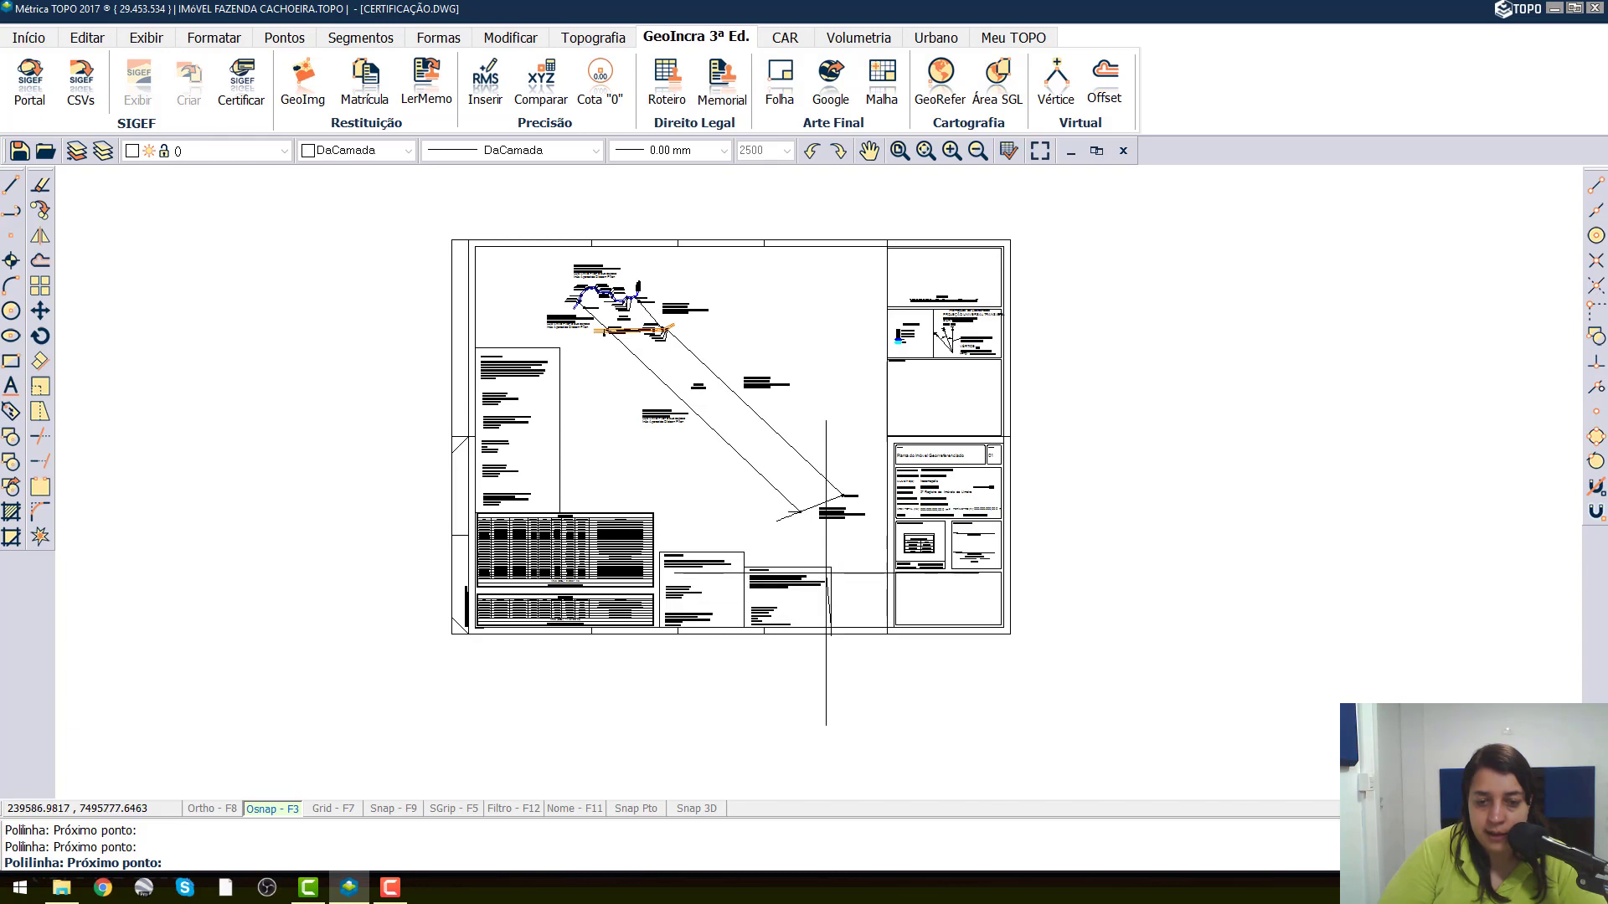
Continue the polyline around the LAUDO TÉCNICO and PROPRIETÁRIOS boxes, using a perpendicular snap to reach the PARTE 1 table's edge and upper corner.
scroll(747, 567, "up", 4)
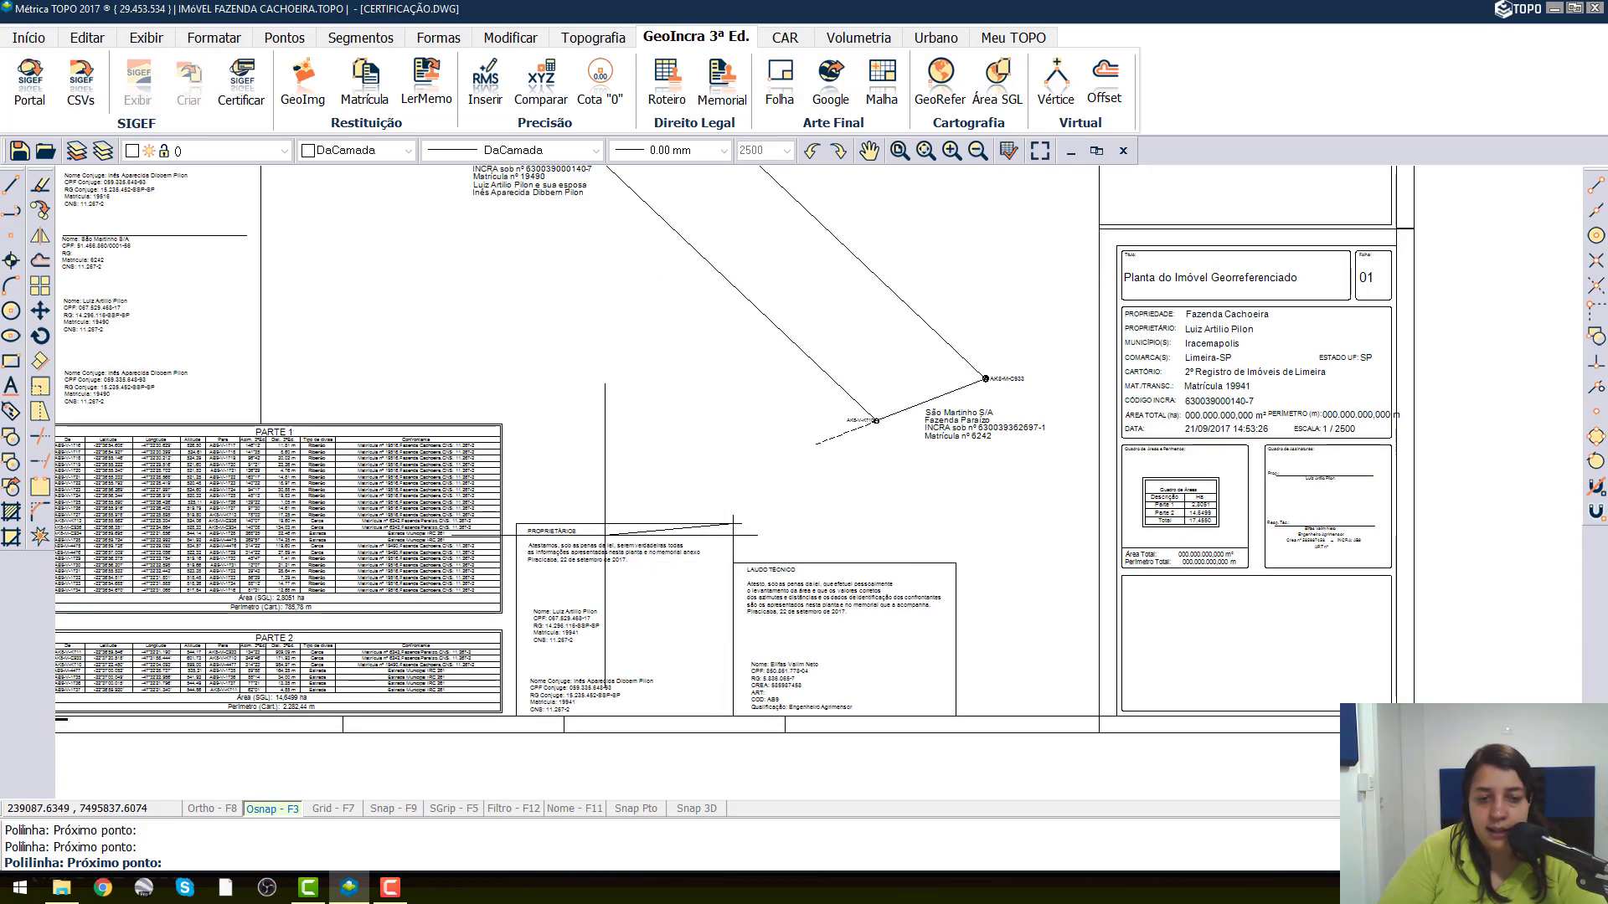
scroll(528, 526, "up", 5)
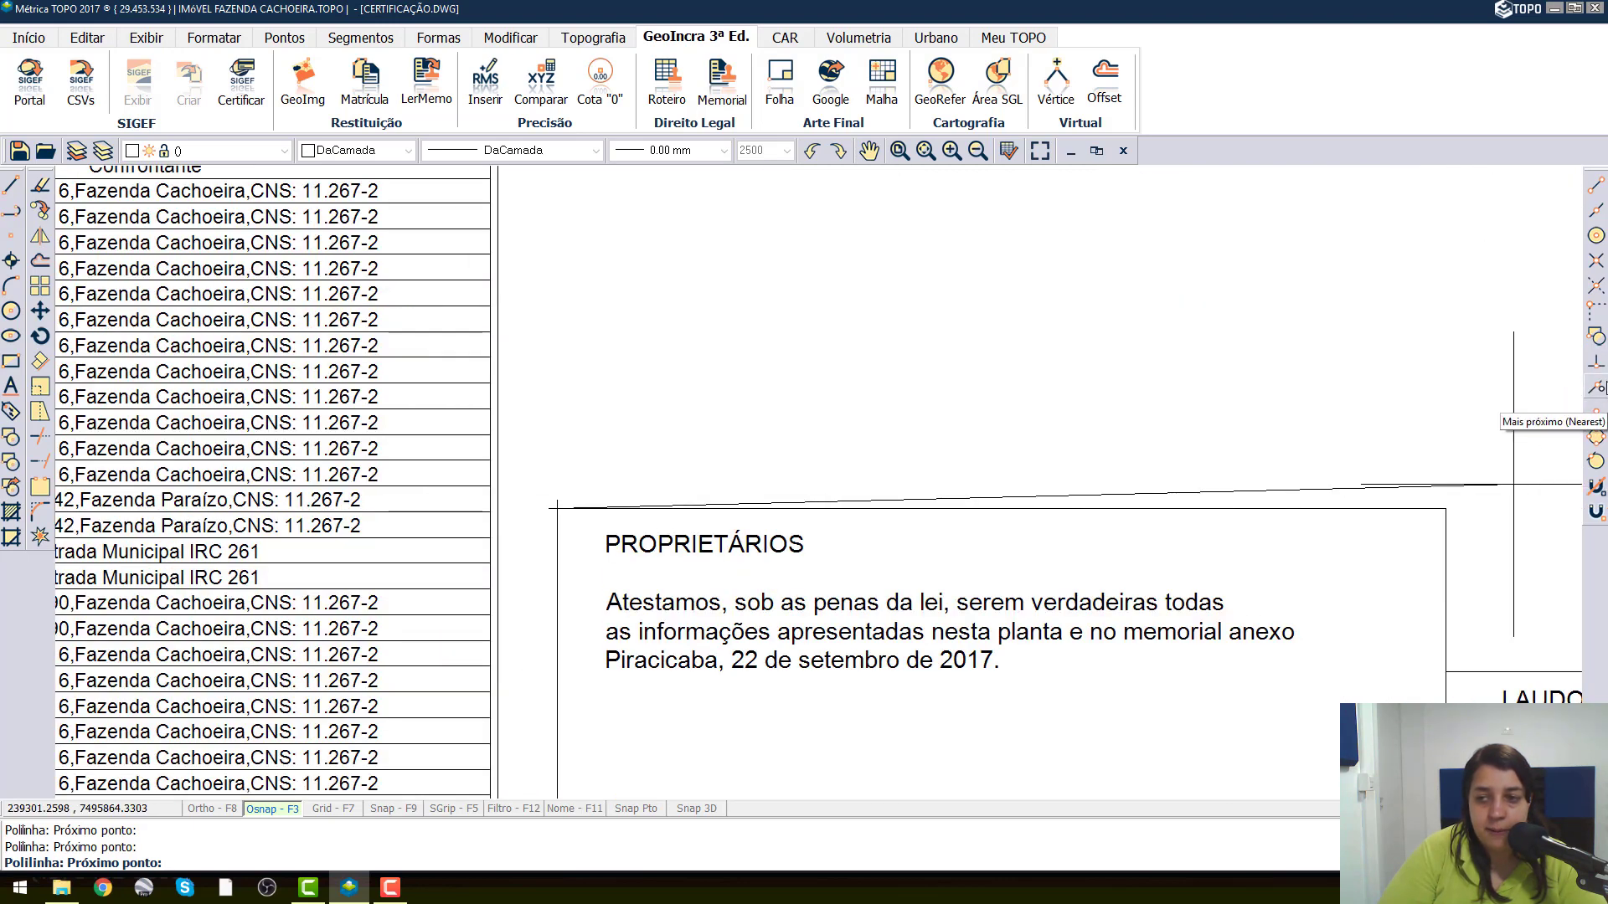
left_click(1602, 374)
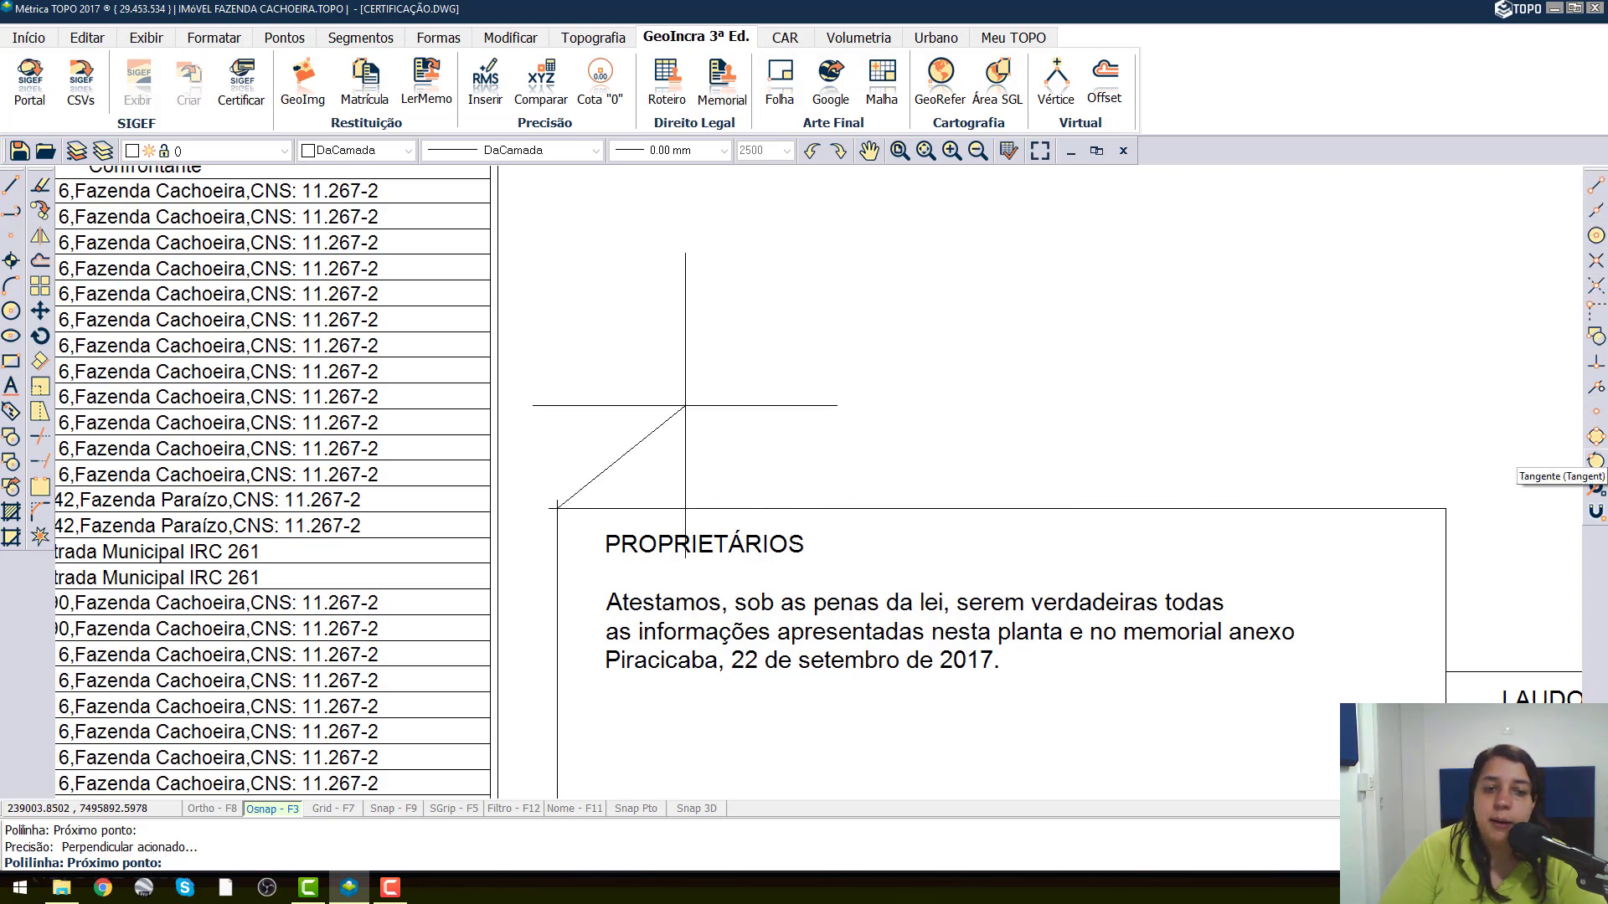
left_click(497, 508)
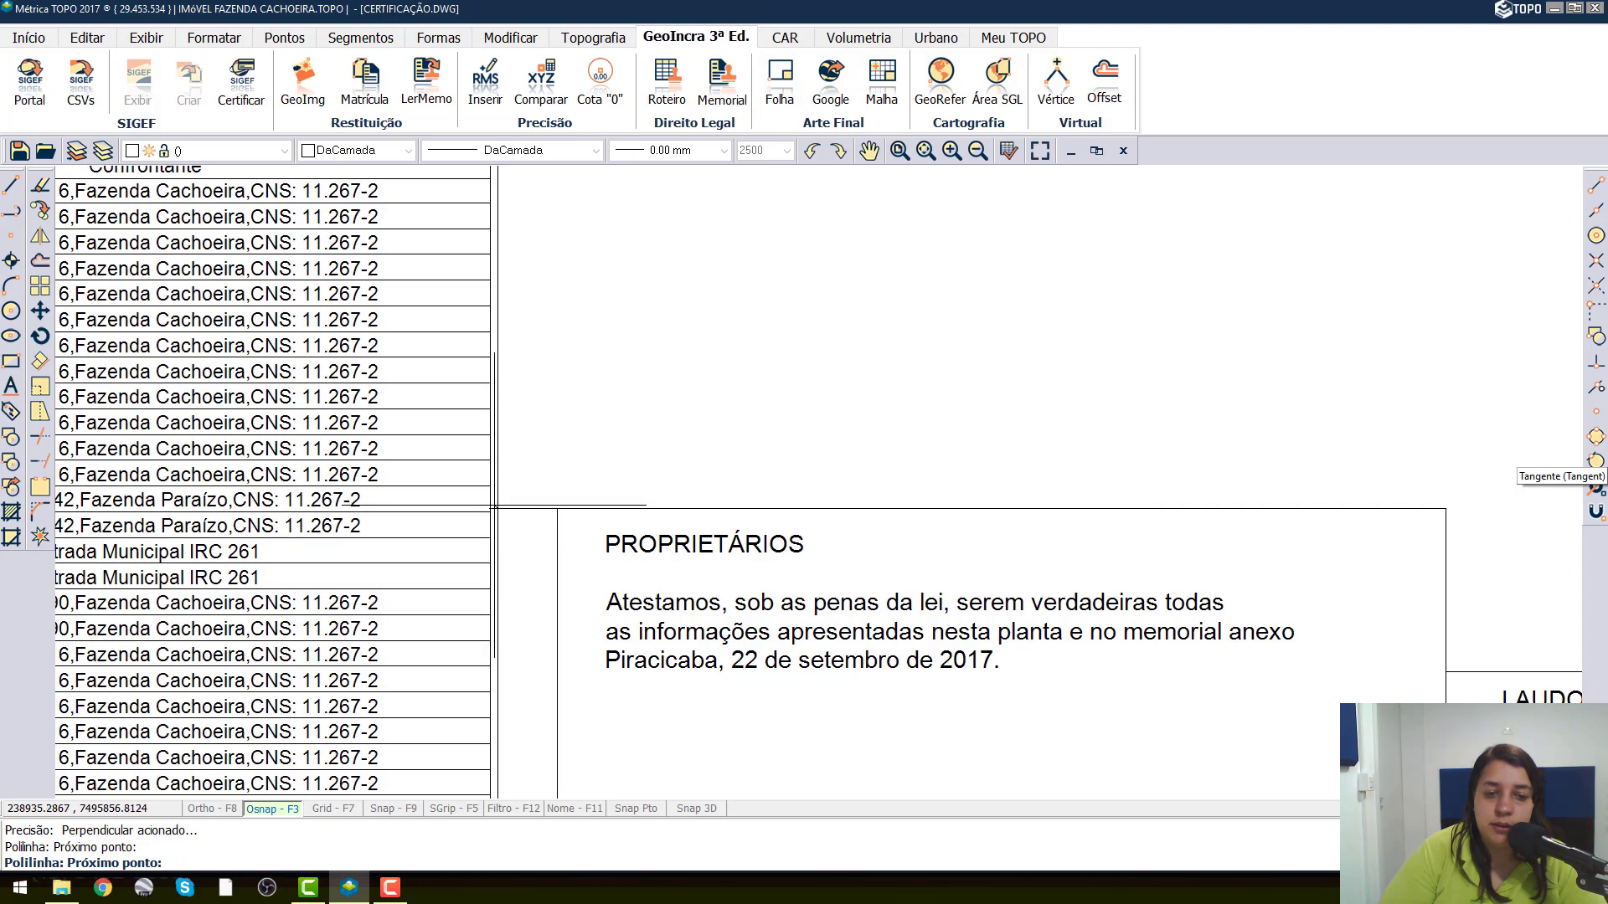
scroll(644, 424, "down", 3)
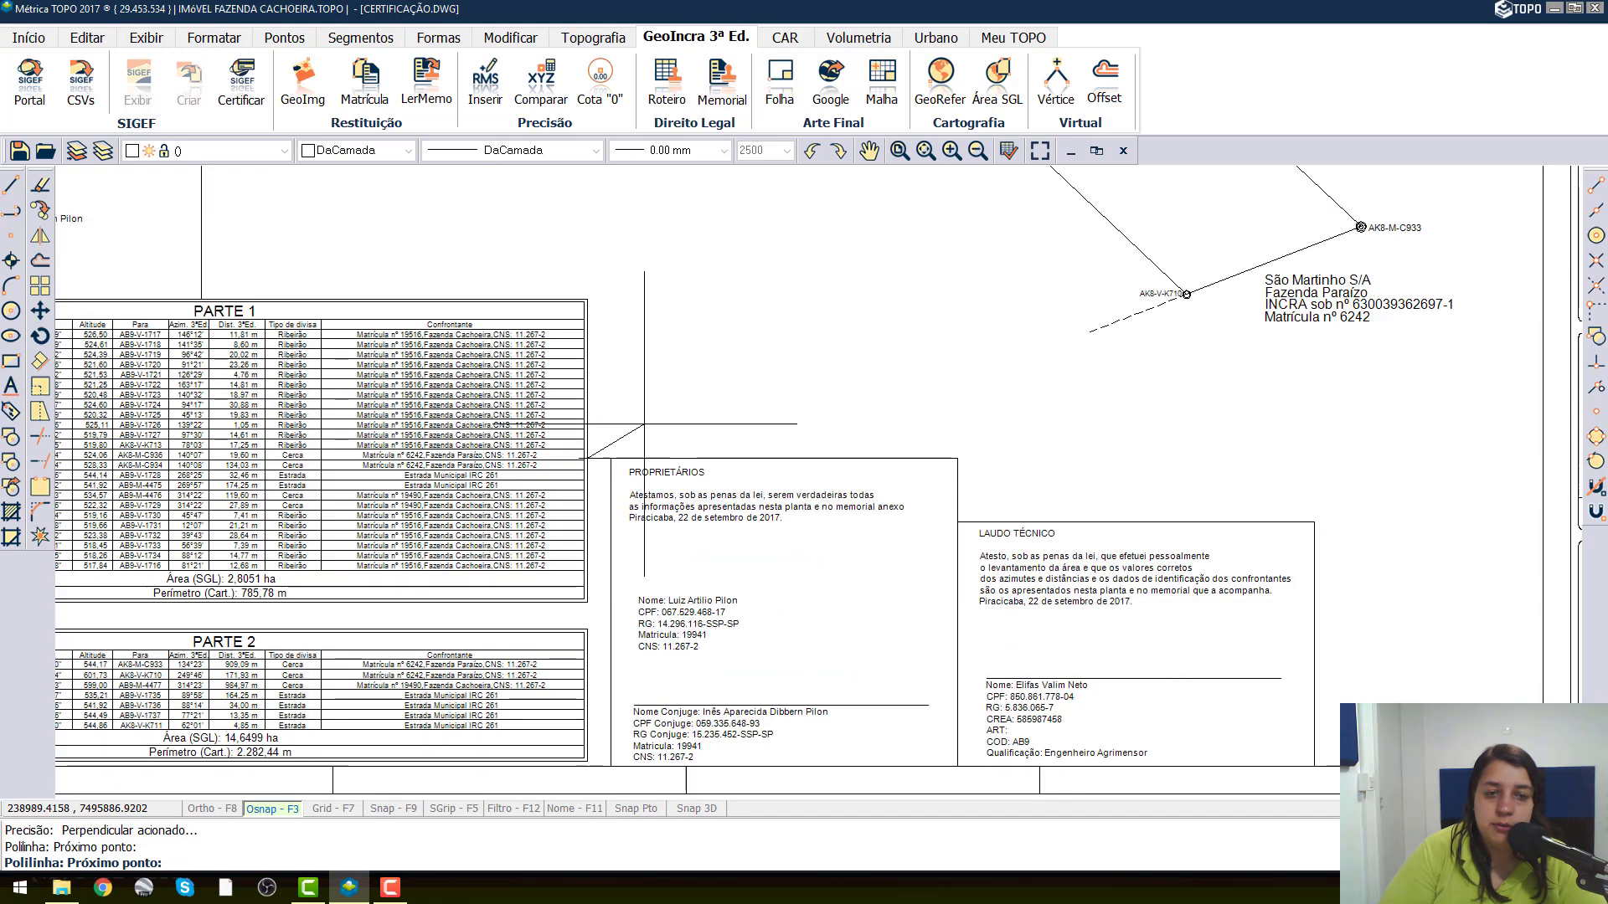
left_click(587, 299)
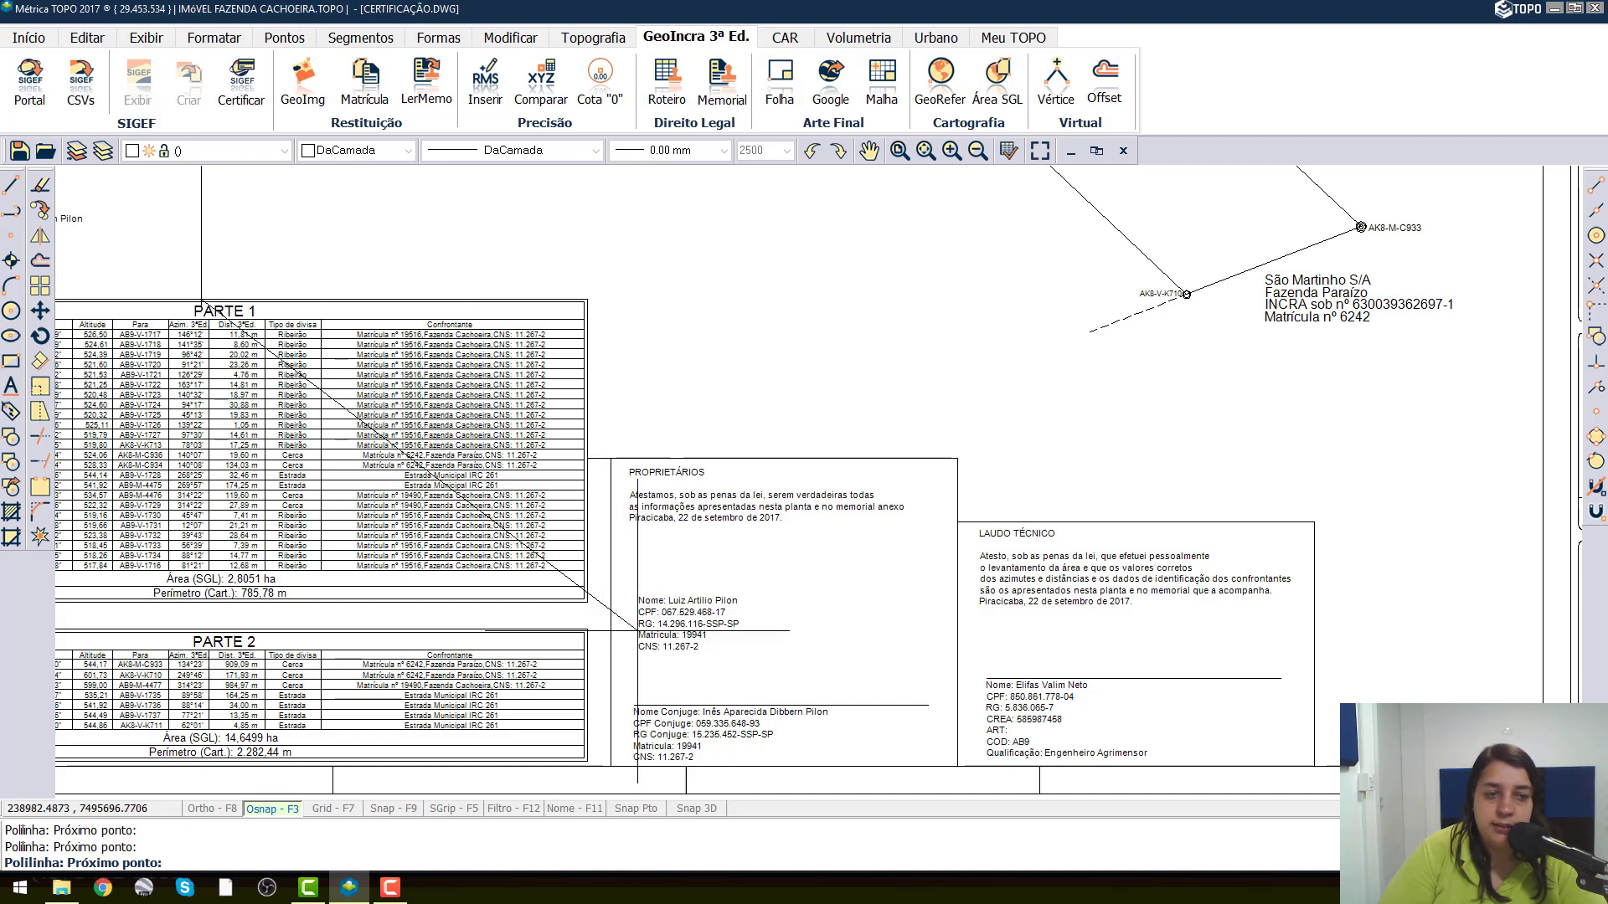
Trace the polyline around the text box above the PARTE 1 table and close it at the frame's upper-left starting corner.
scroll(636, 631, "down", 3)
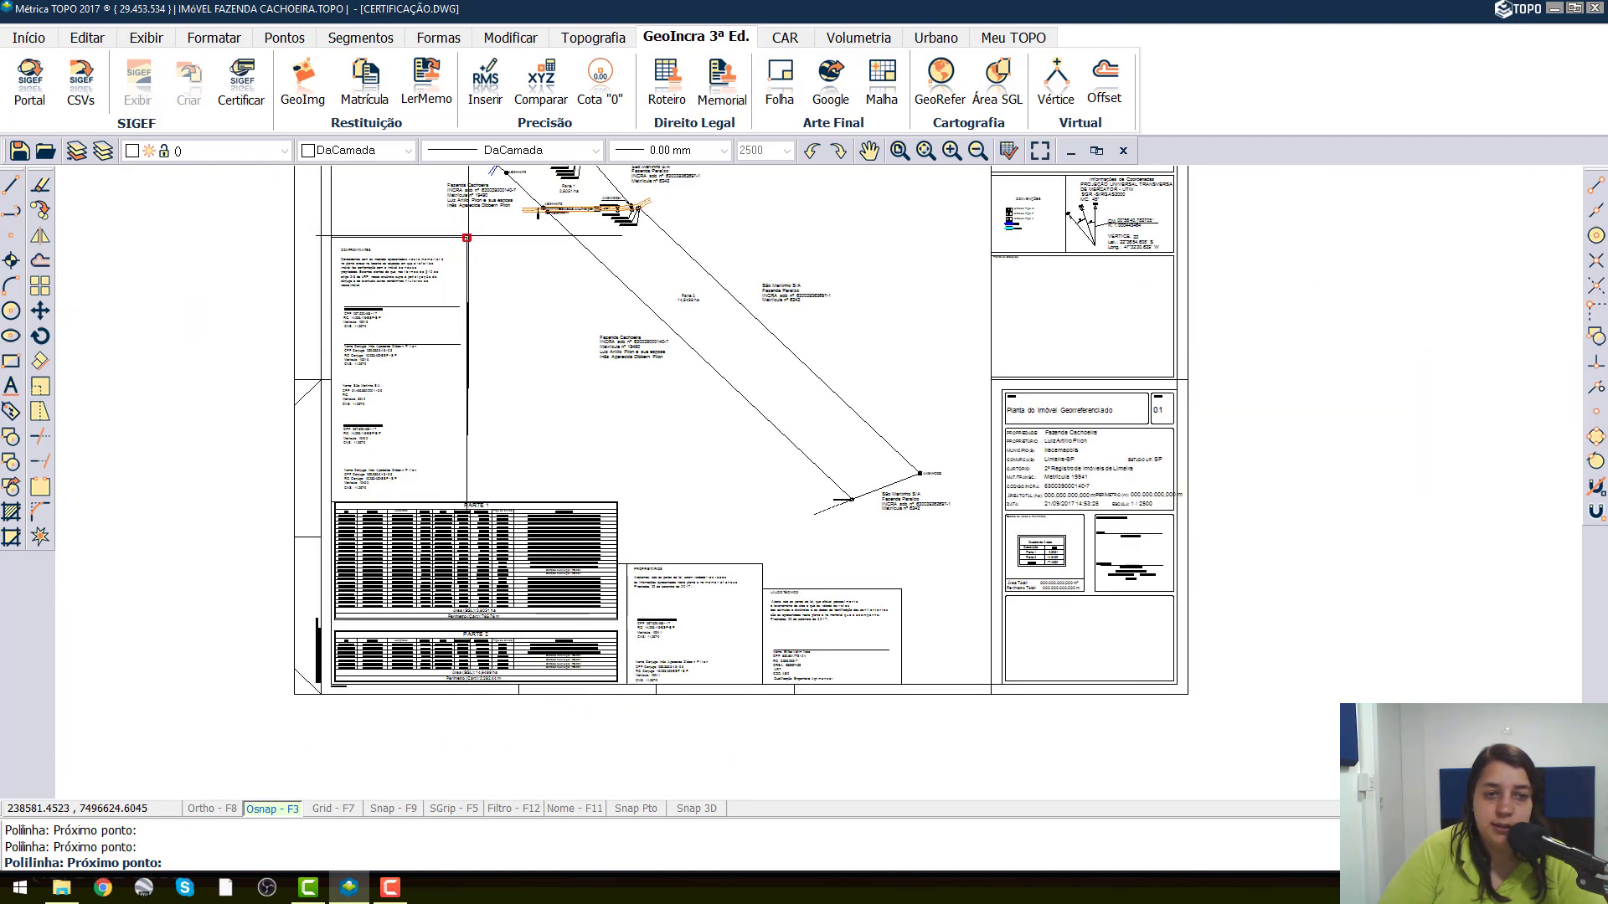
middle_click_drag(396, 224, 384, 366)
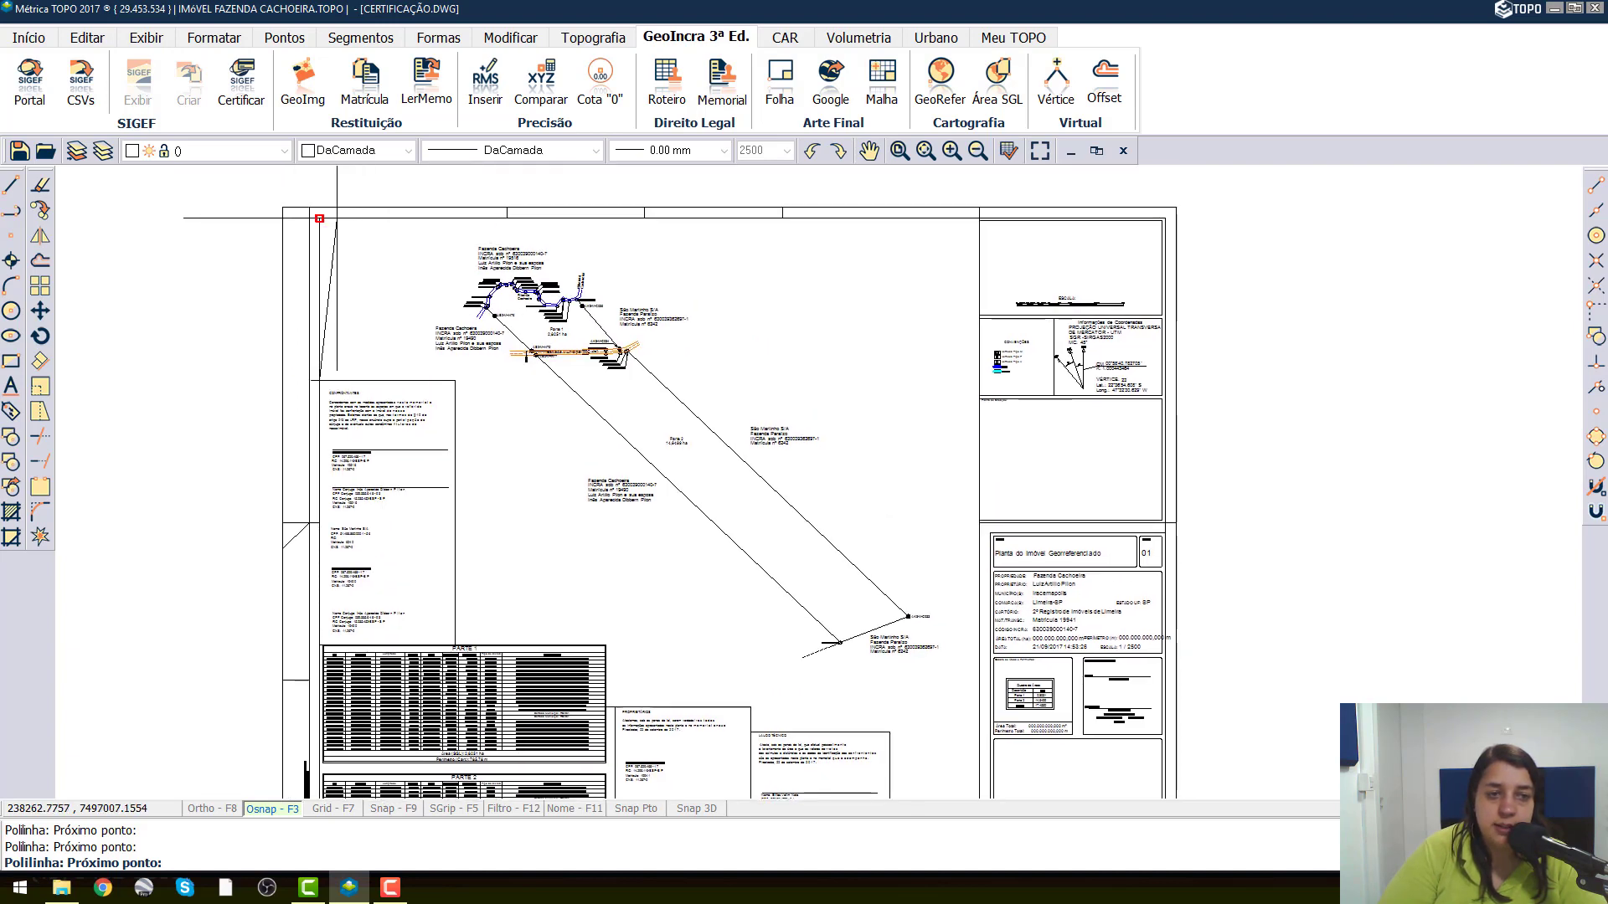
left_click(319, 218)
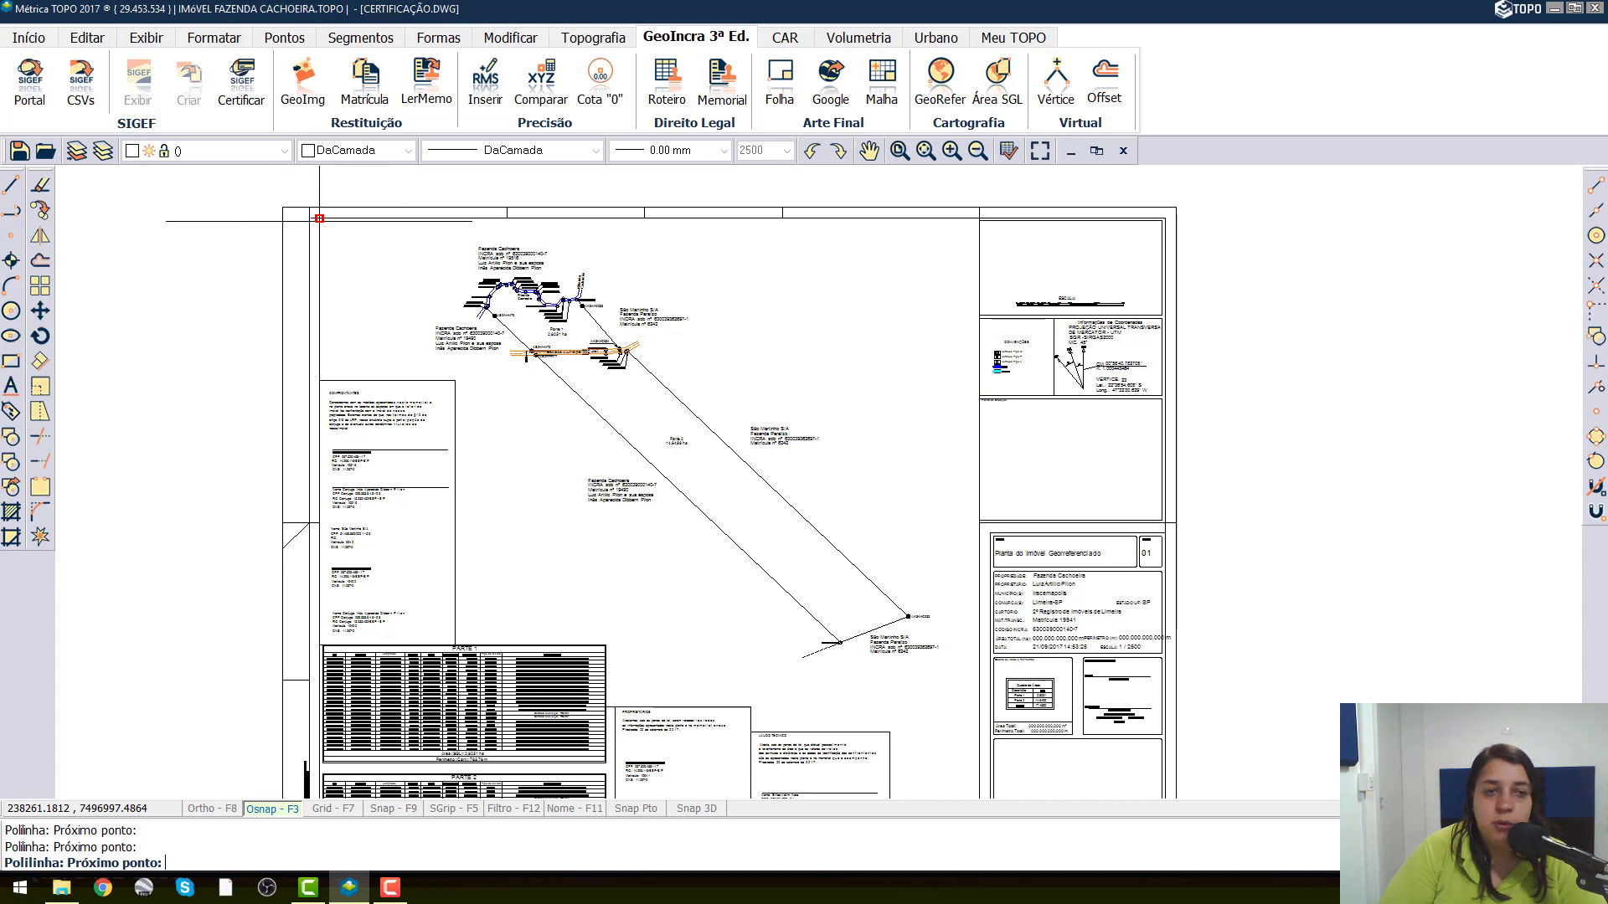
key("Escape")
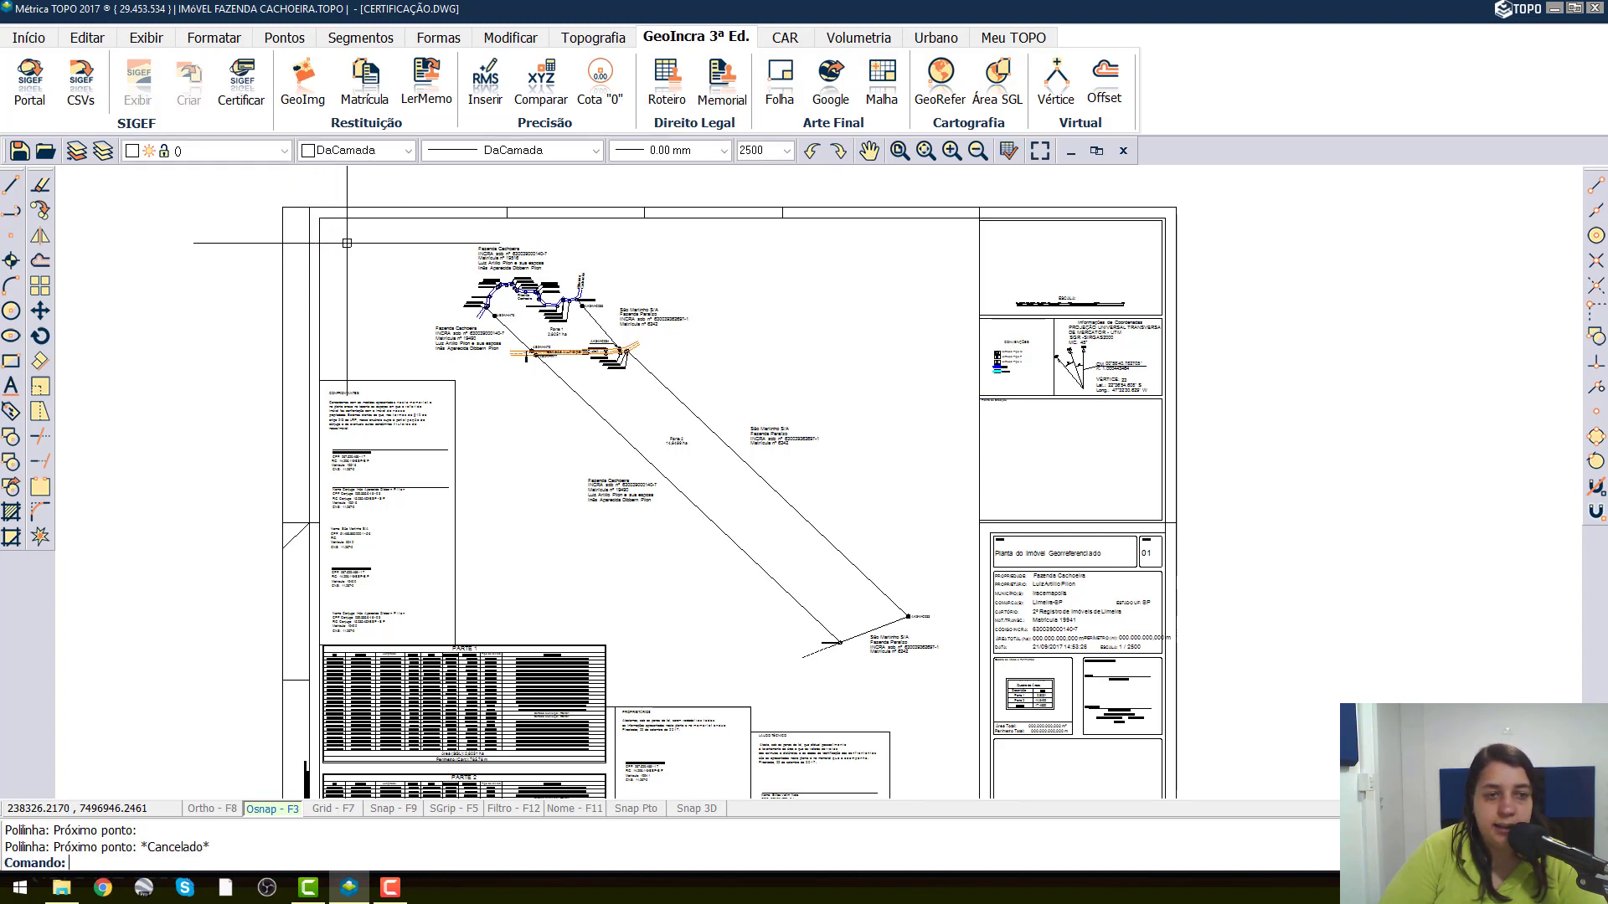
Zoom to the drawing's extents and check the outline of the new boundary polyline by selecting it.
scroll(552, 285, "down", 2)
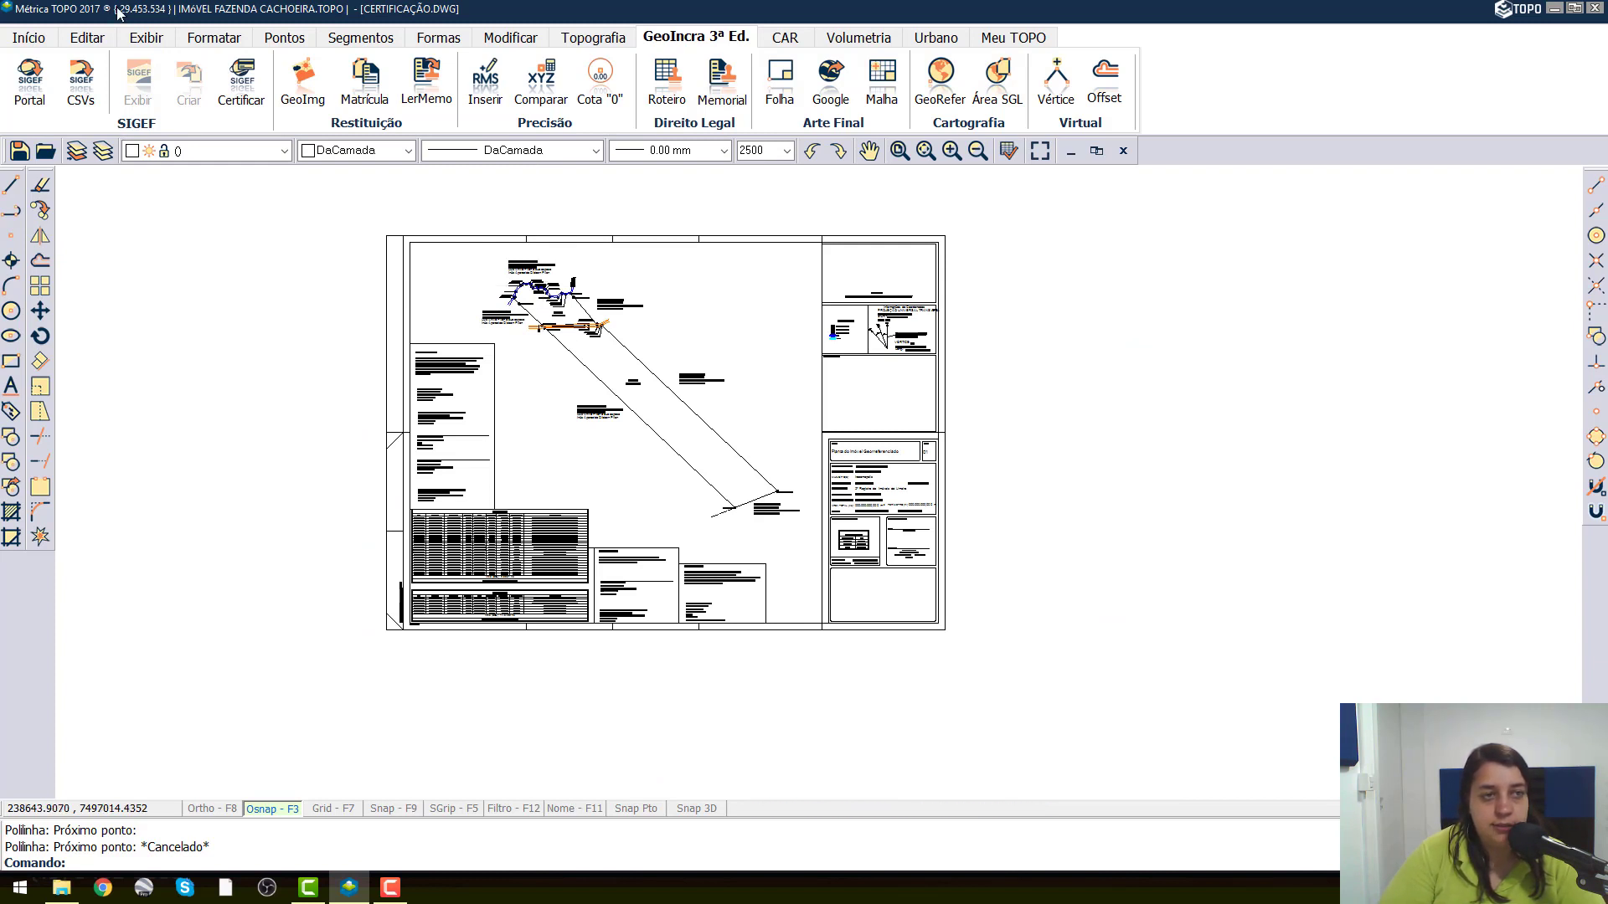
left_click(146, 37)
left_click(185, 99)
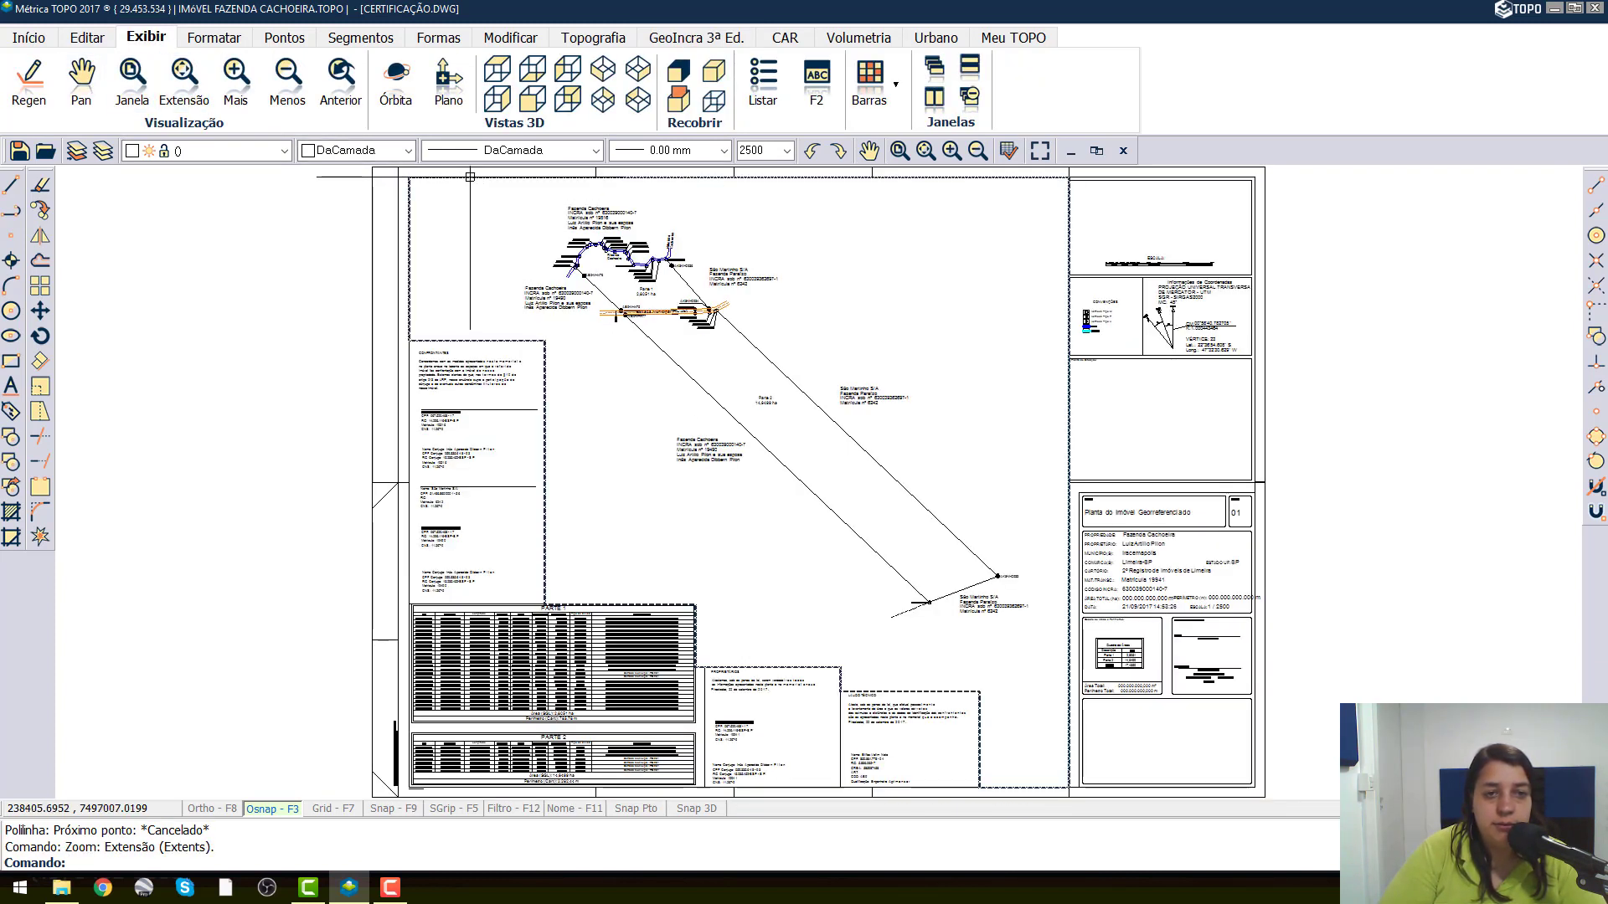
left_click(470, 177)
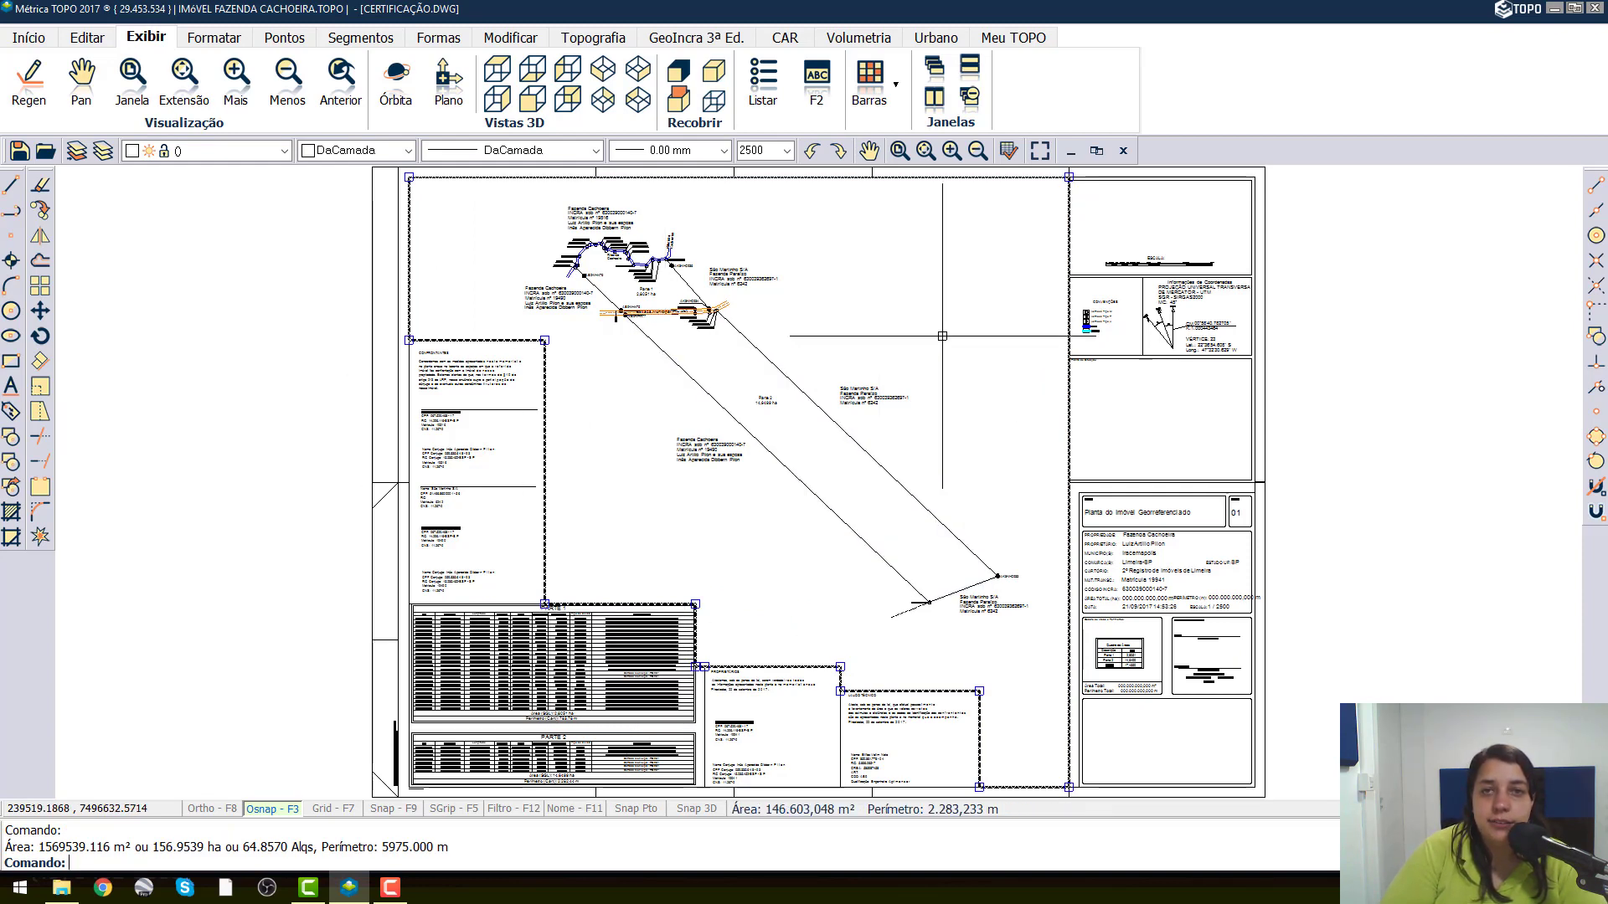
key("Escape")
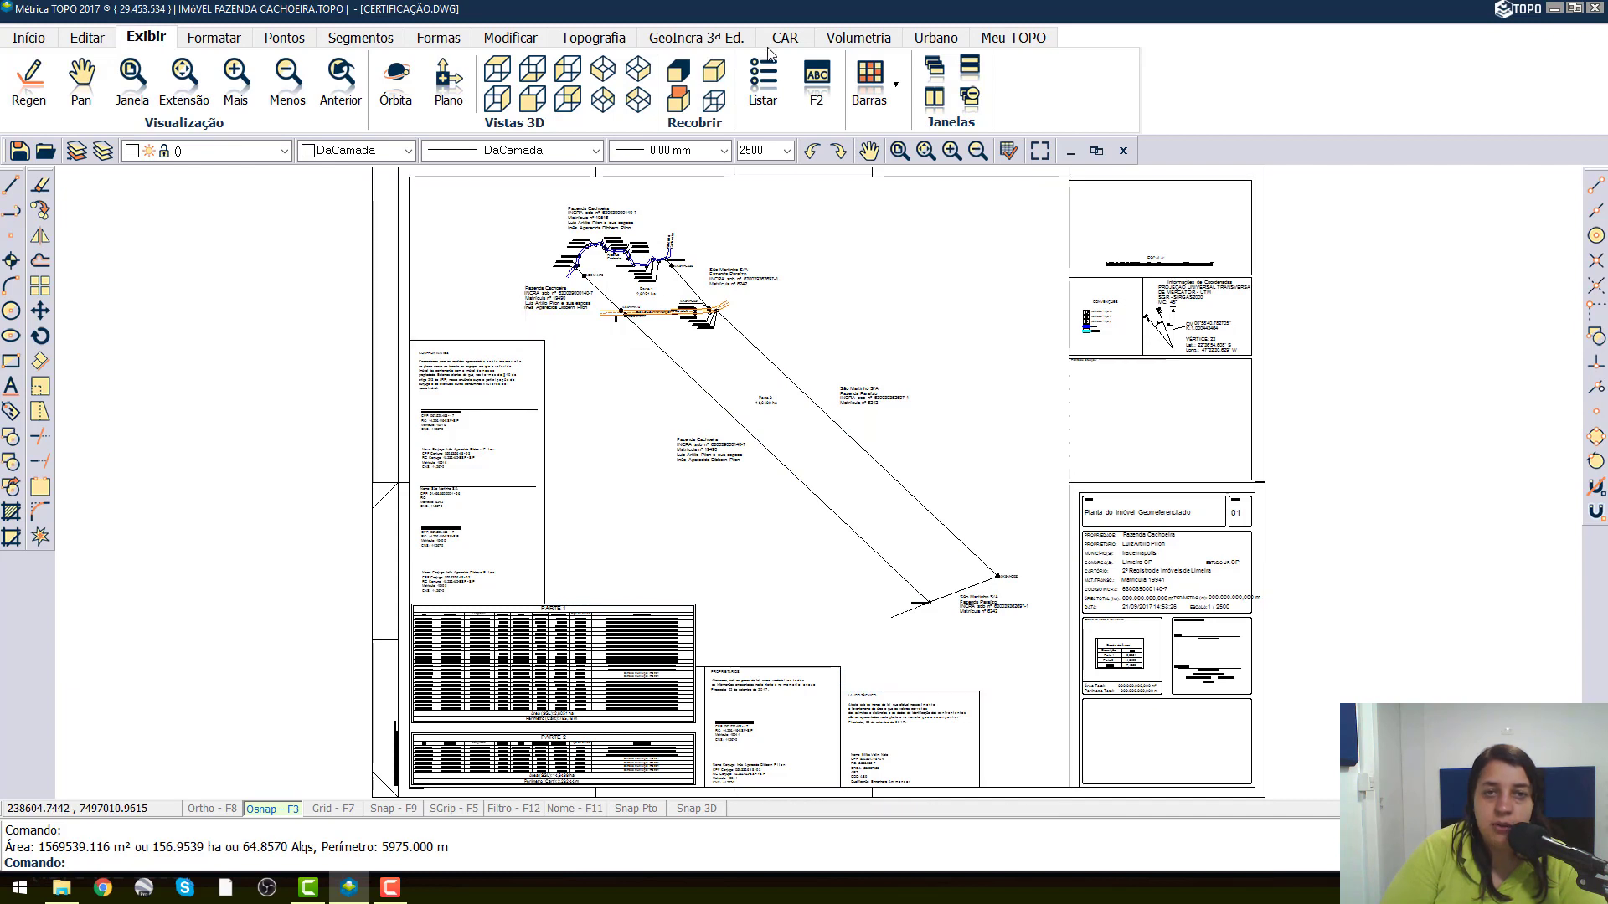
Start the coordinate grid (Malha) command and pick the new boundary polyline as the grid limit.
left_click(715, 37)
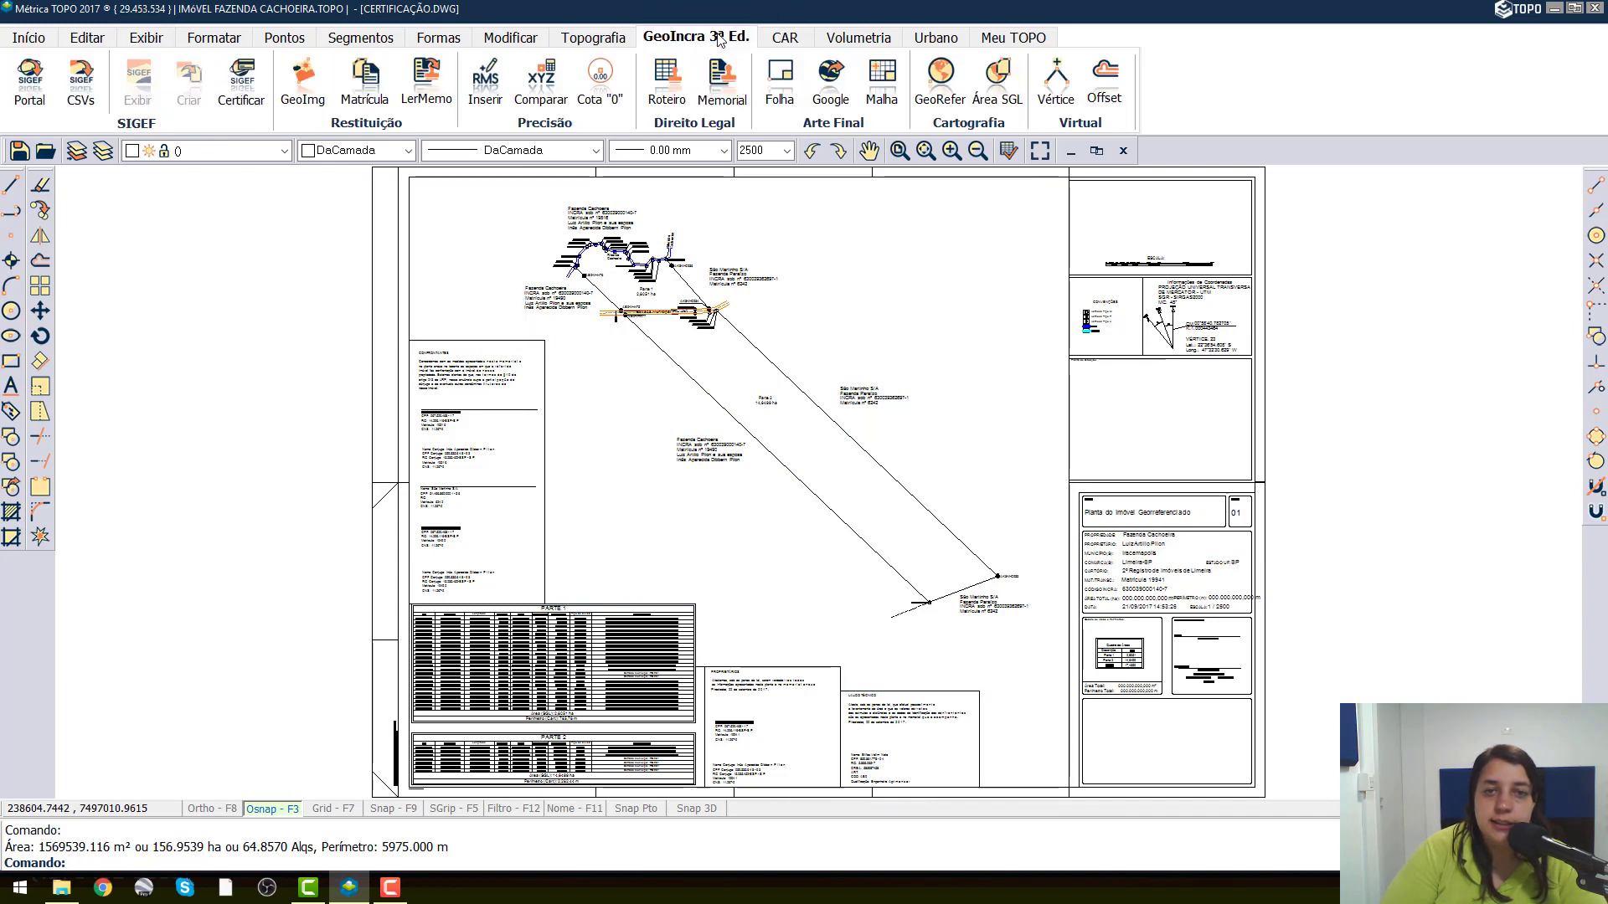
left_click(892, 96)
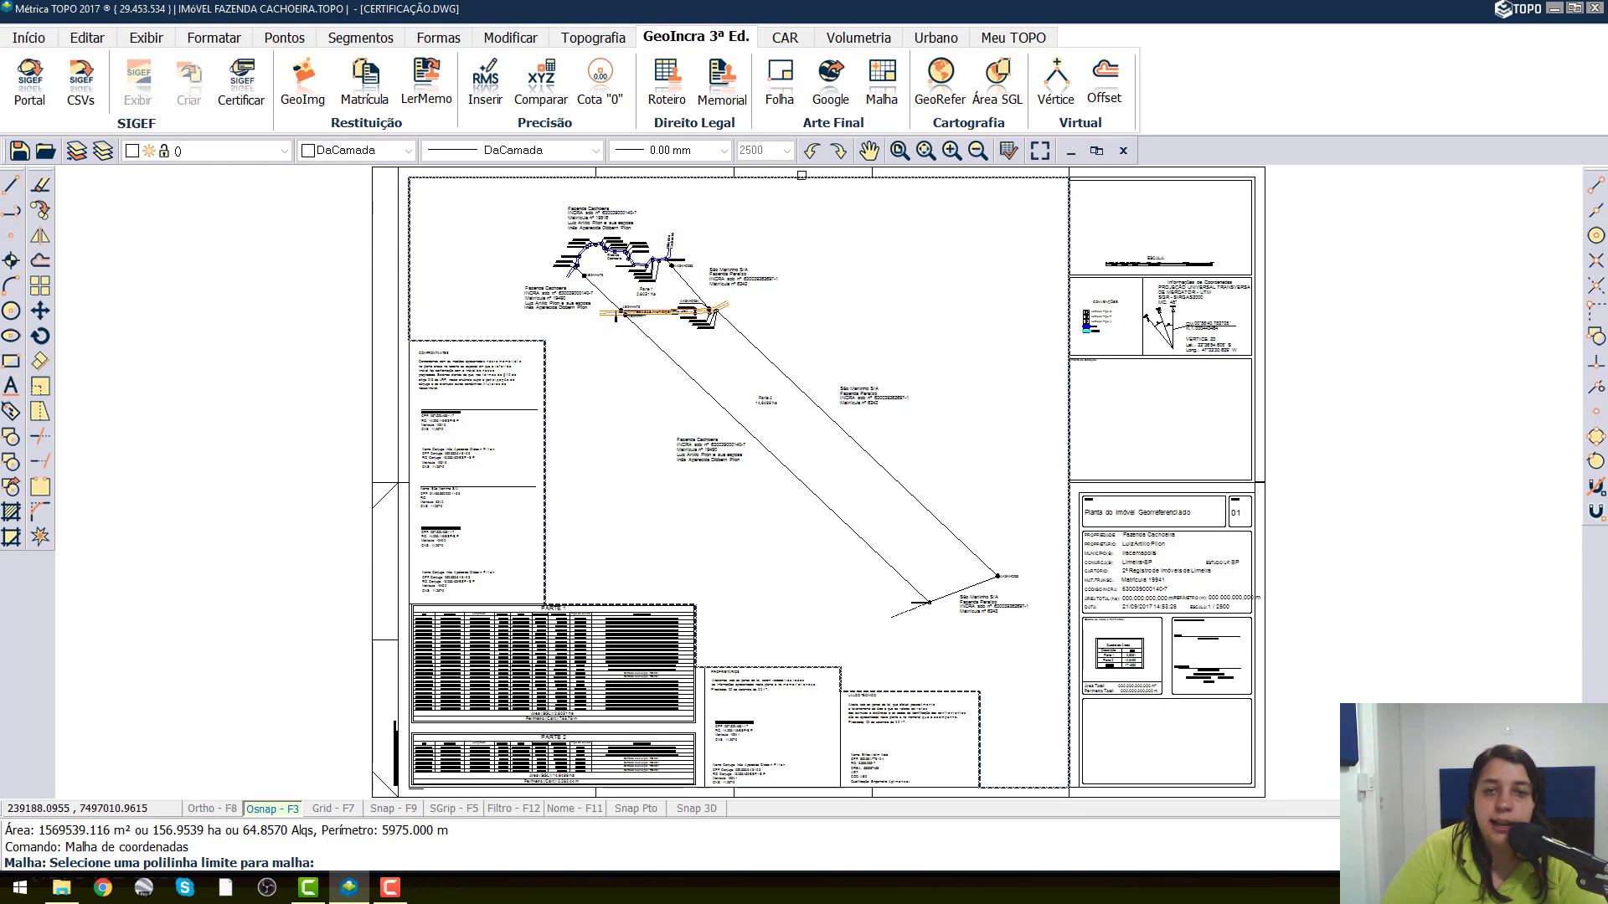
left_click(801, 175)
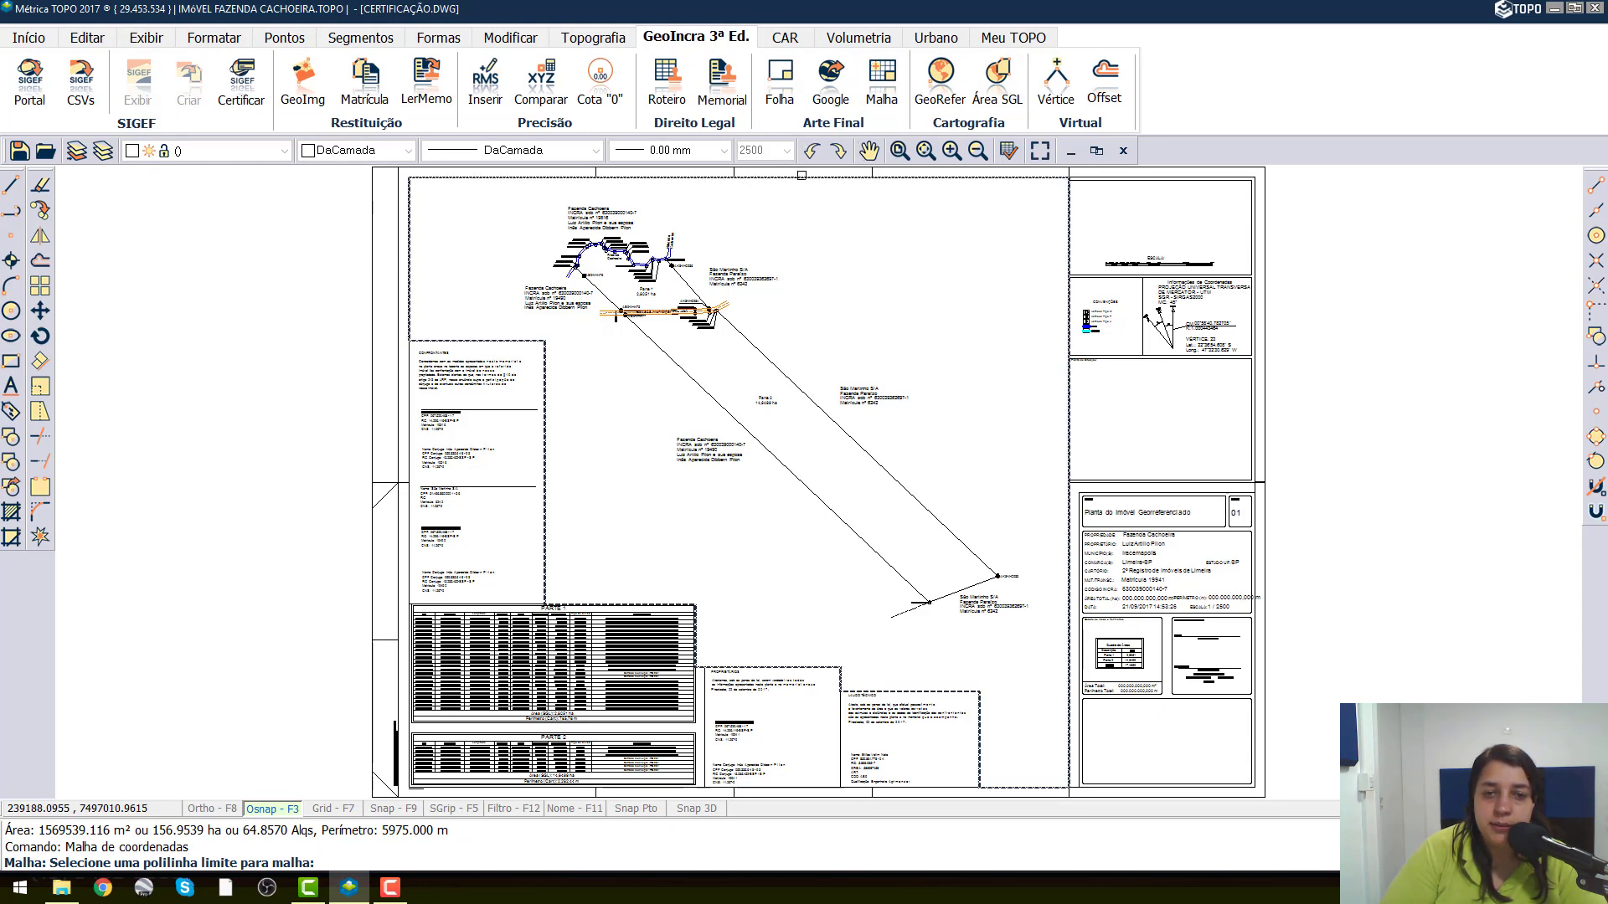
left_click(801, 176)
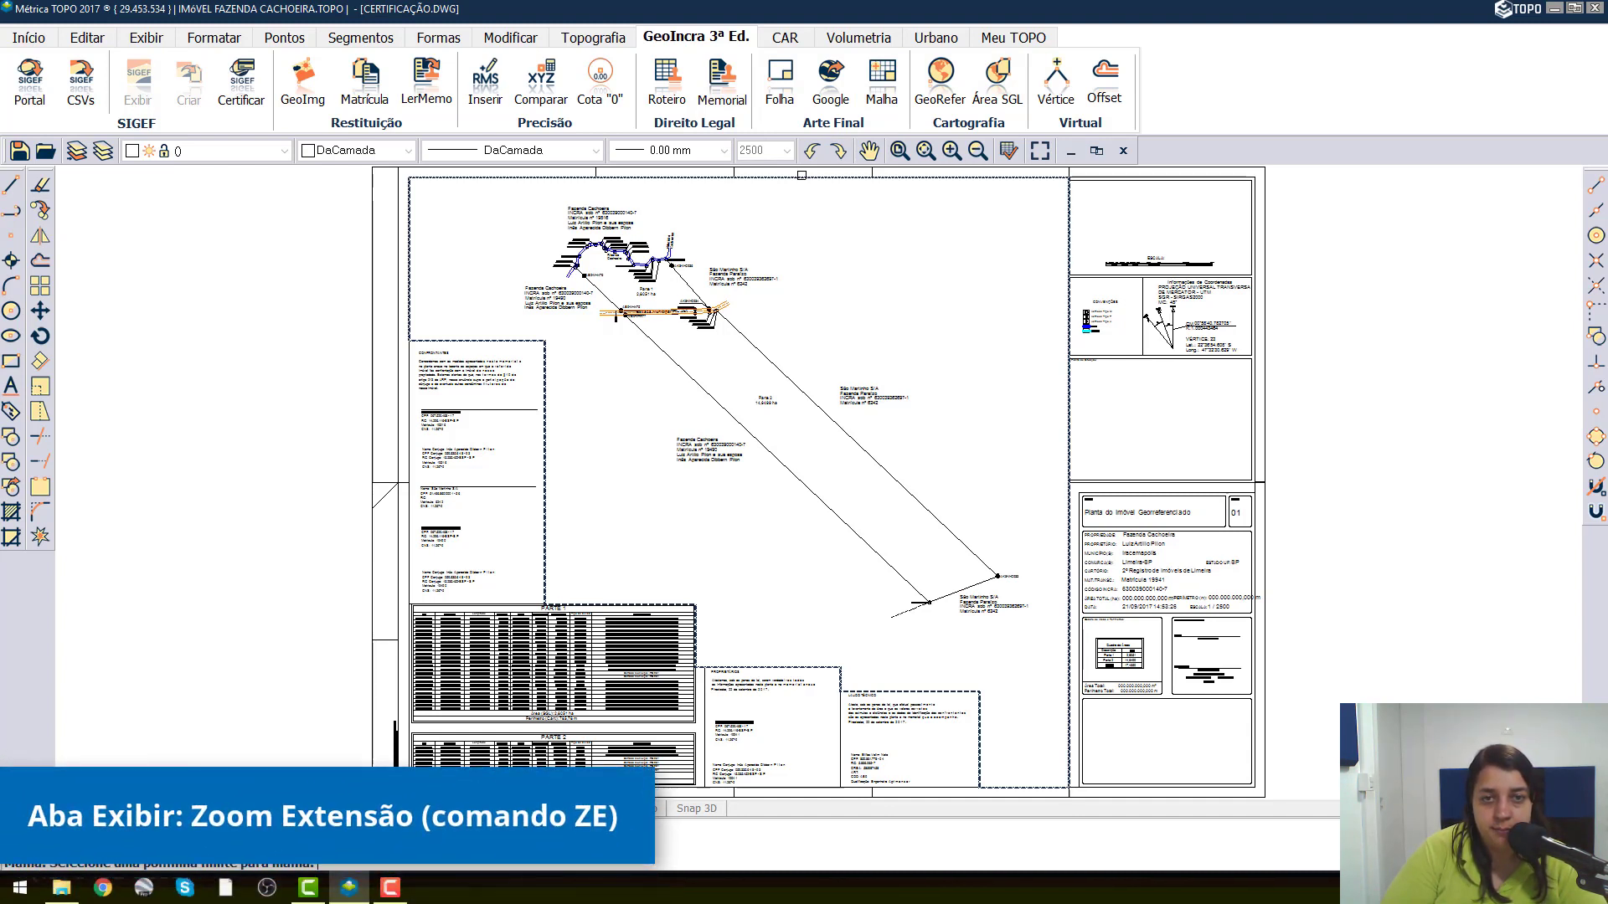
left_click(794, 178)
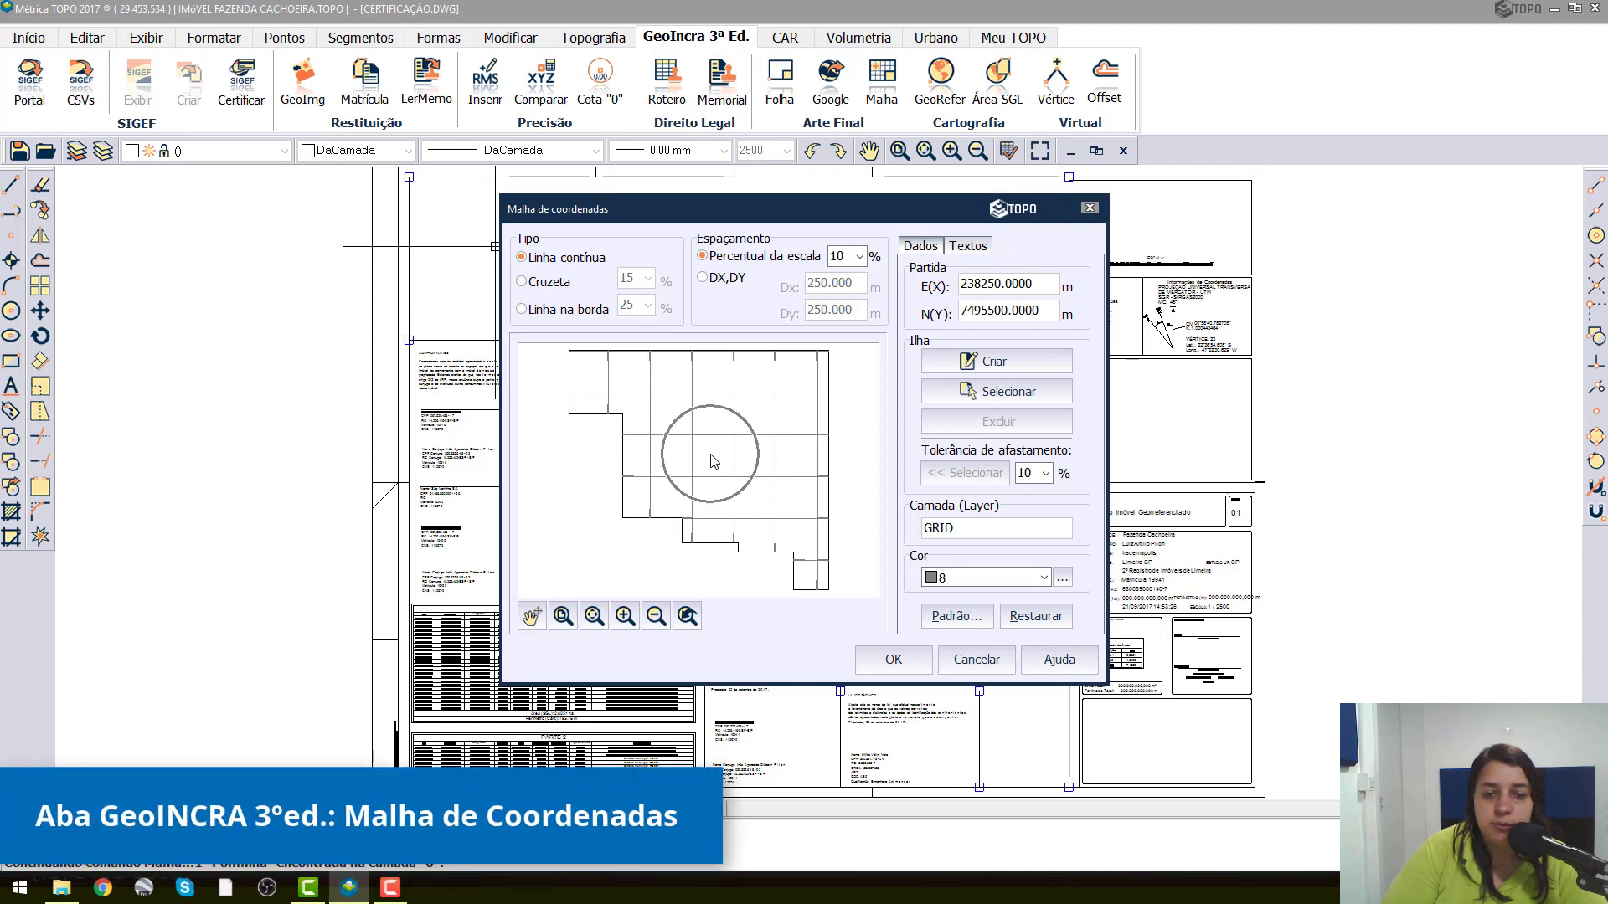
Preview the Cruzeta grid type and switch the type to Linha na borda.
left_click(534, 286)
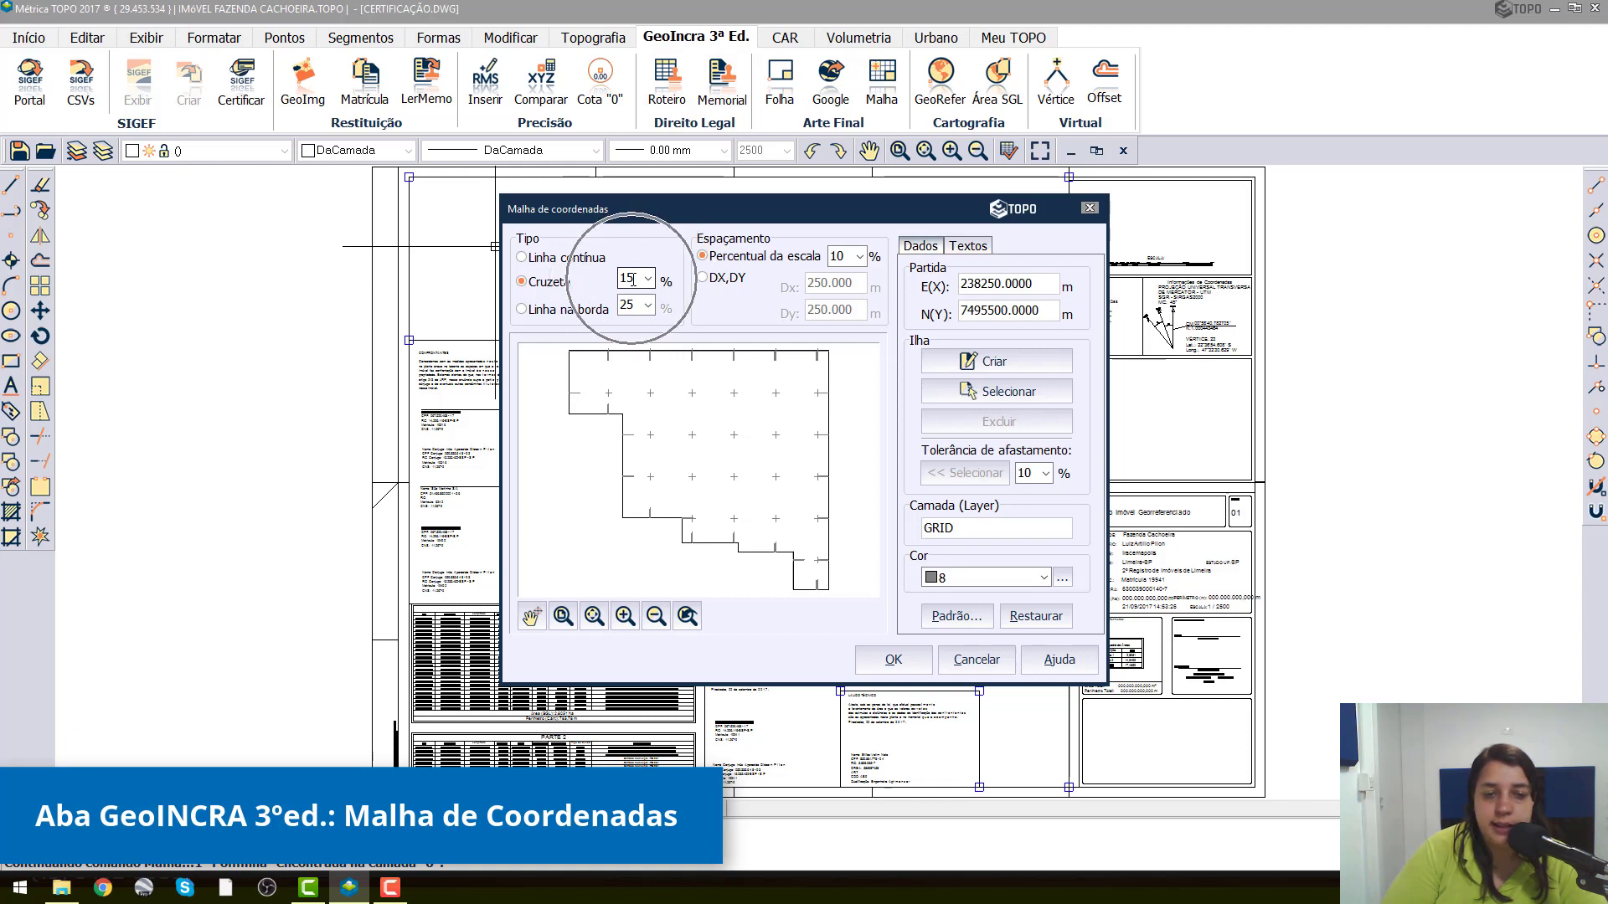
left_click(576, 315)
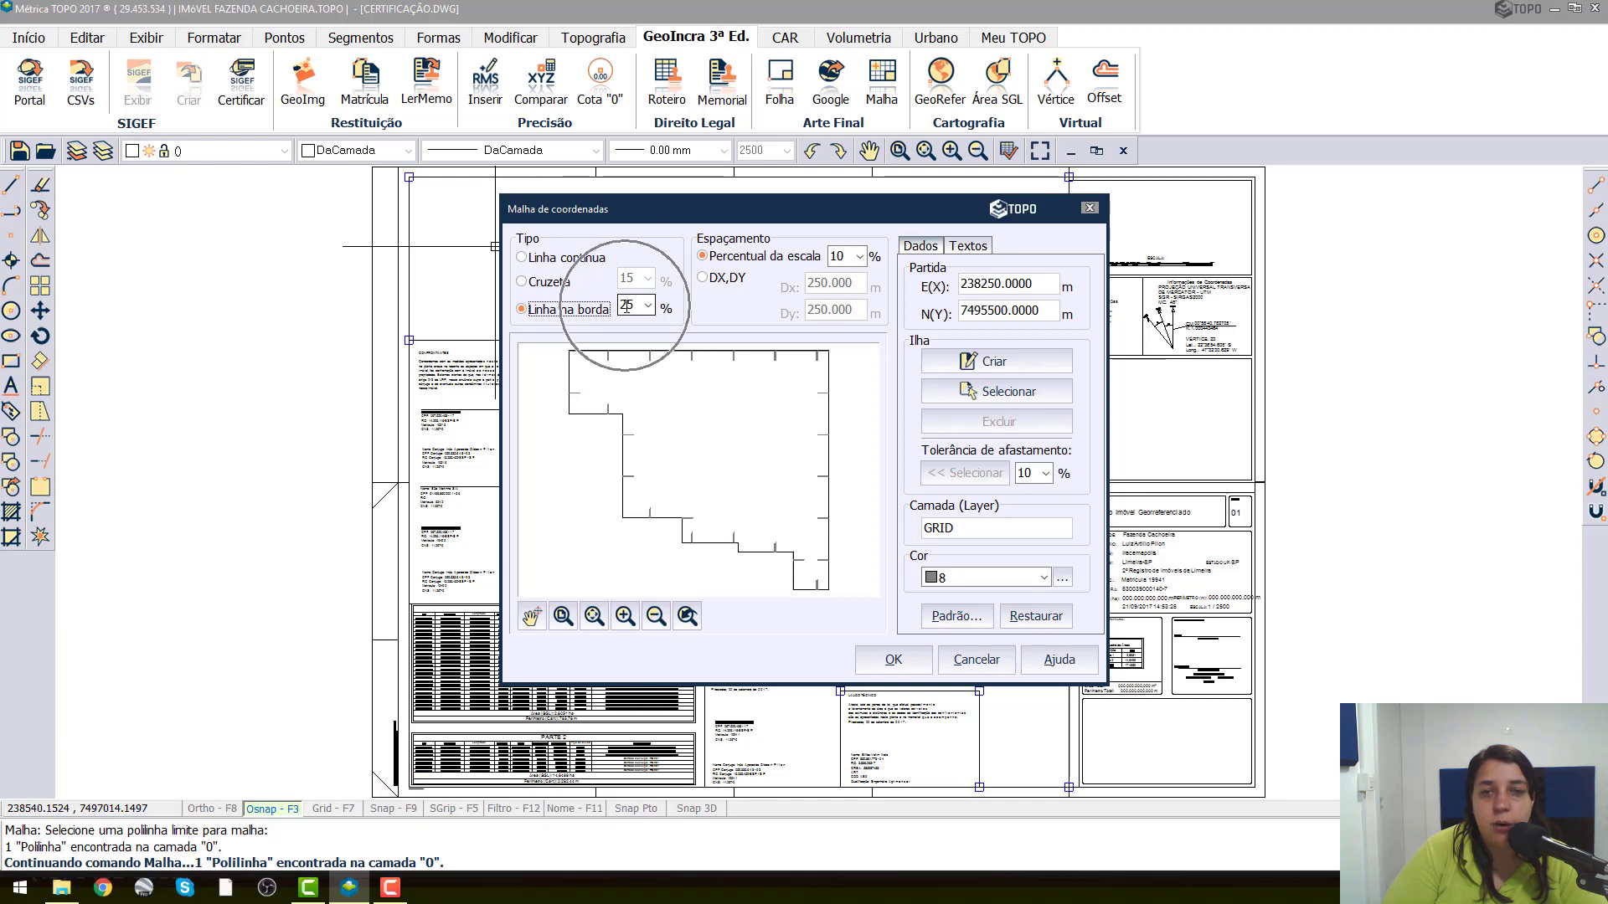
left_click(625, 305)
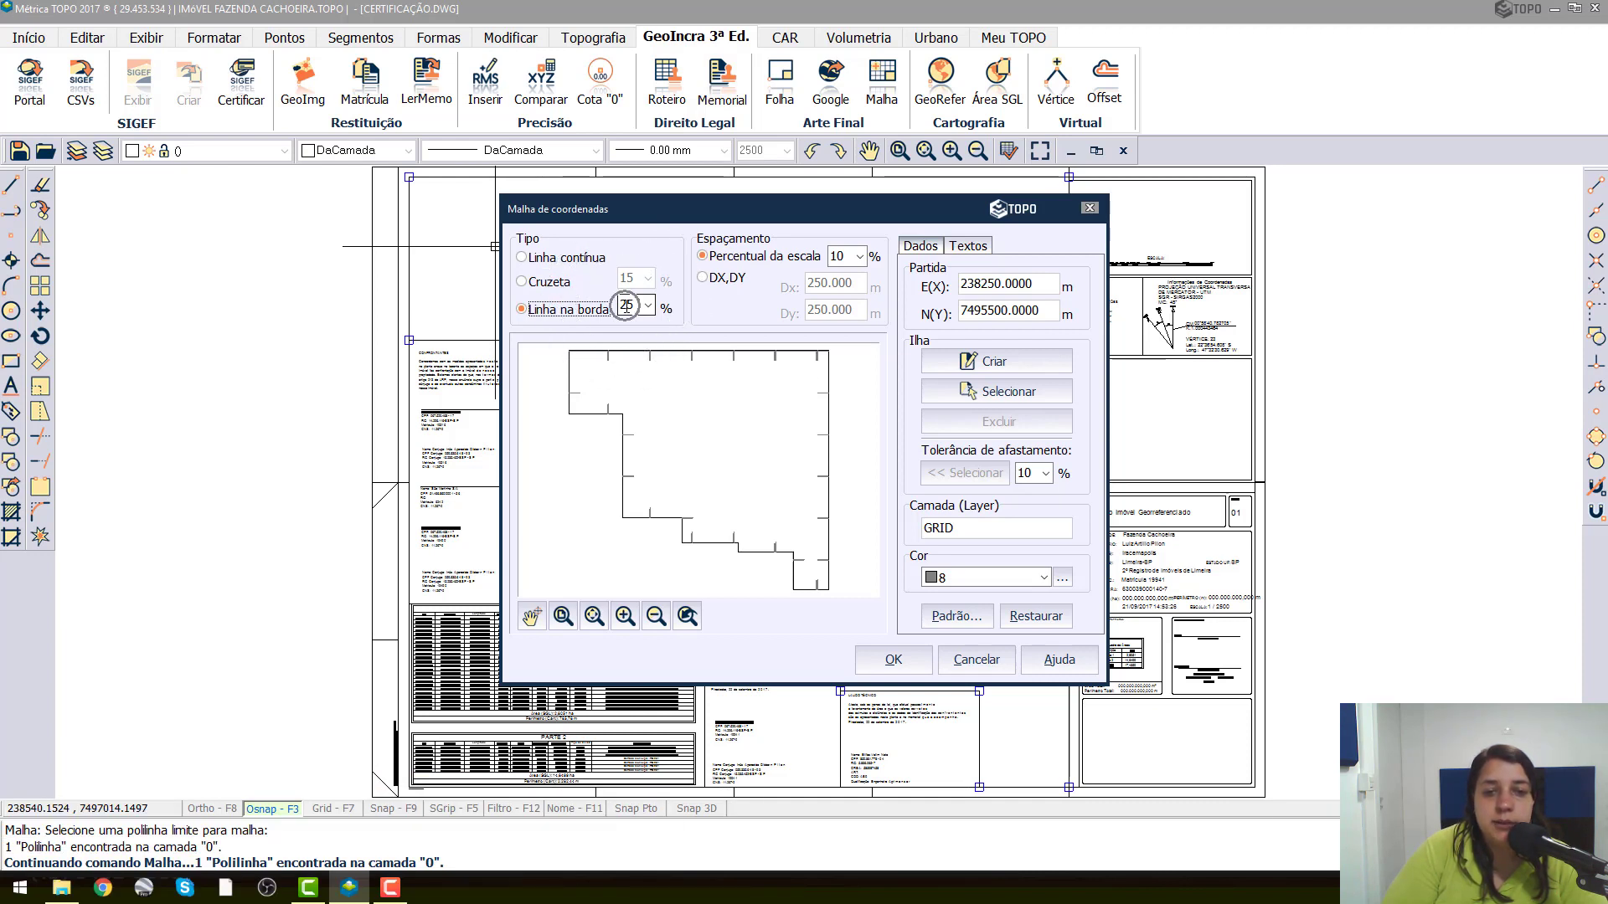
Try edge line percentages of 30 and 40 for the grid, and set the percentage to 20.
left_click(647, 306)
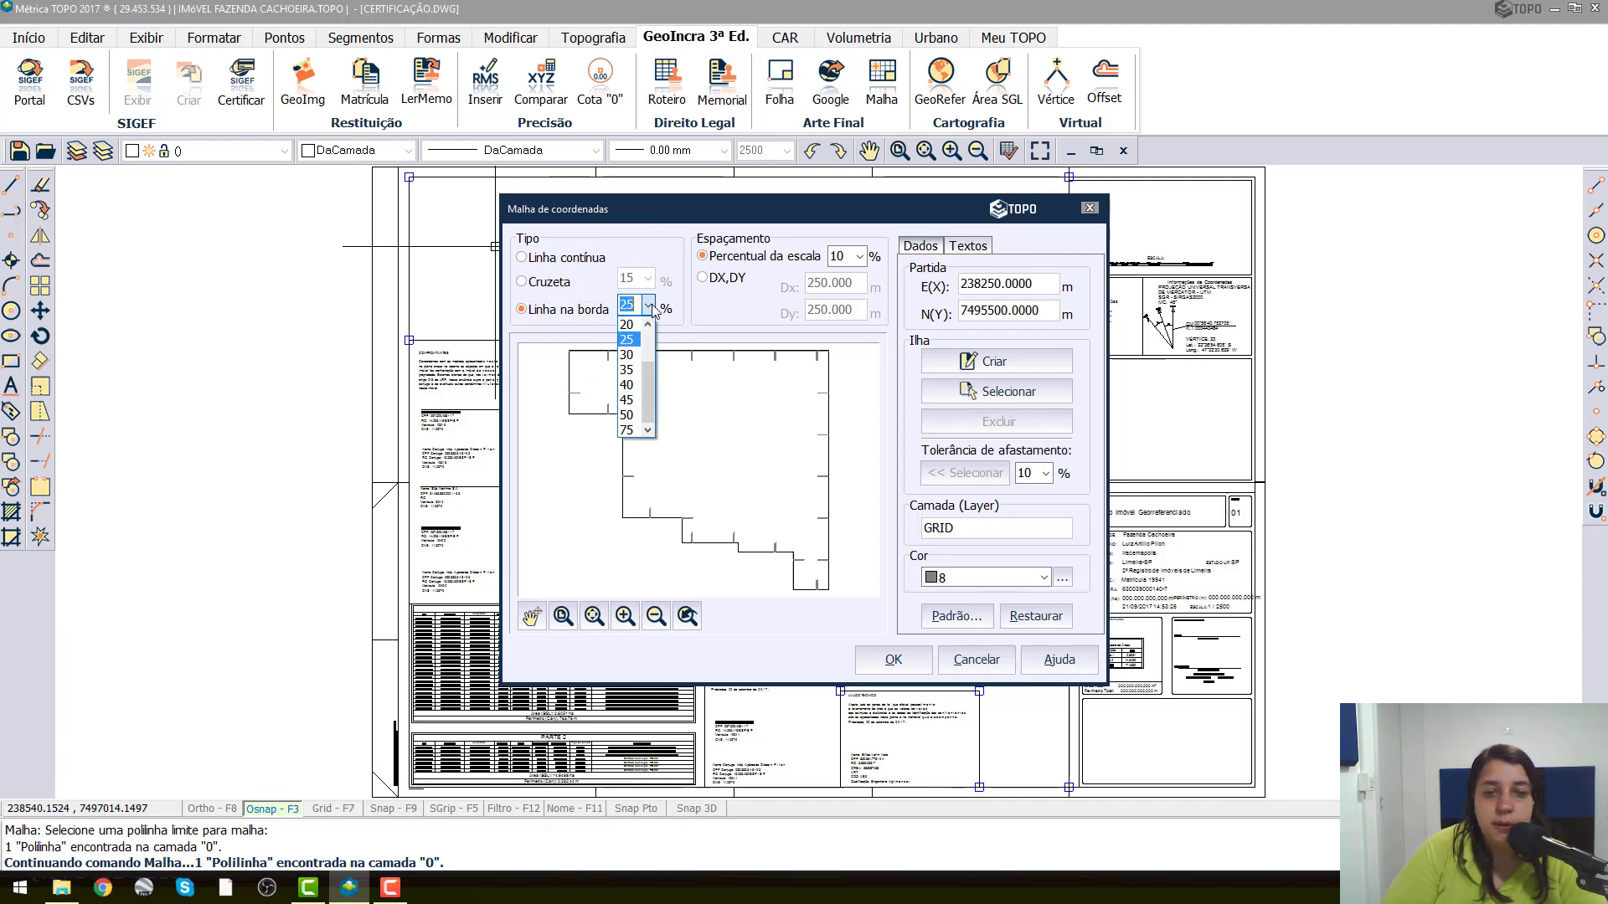
left_click(628, 355)
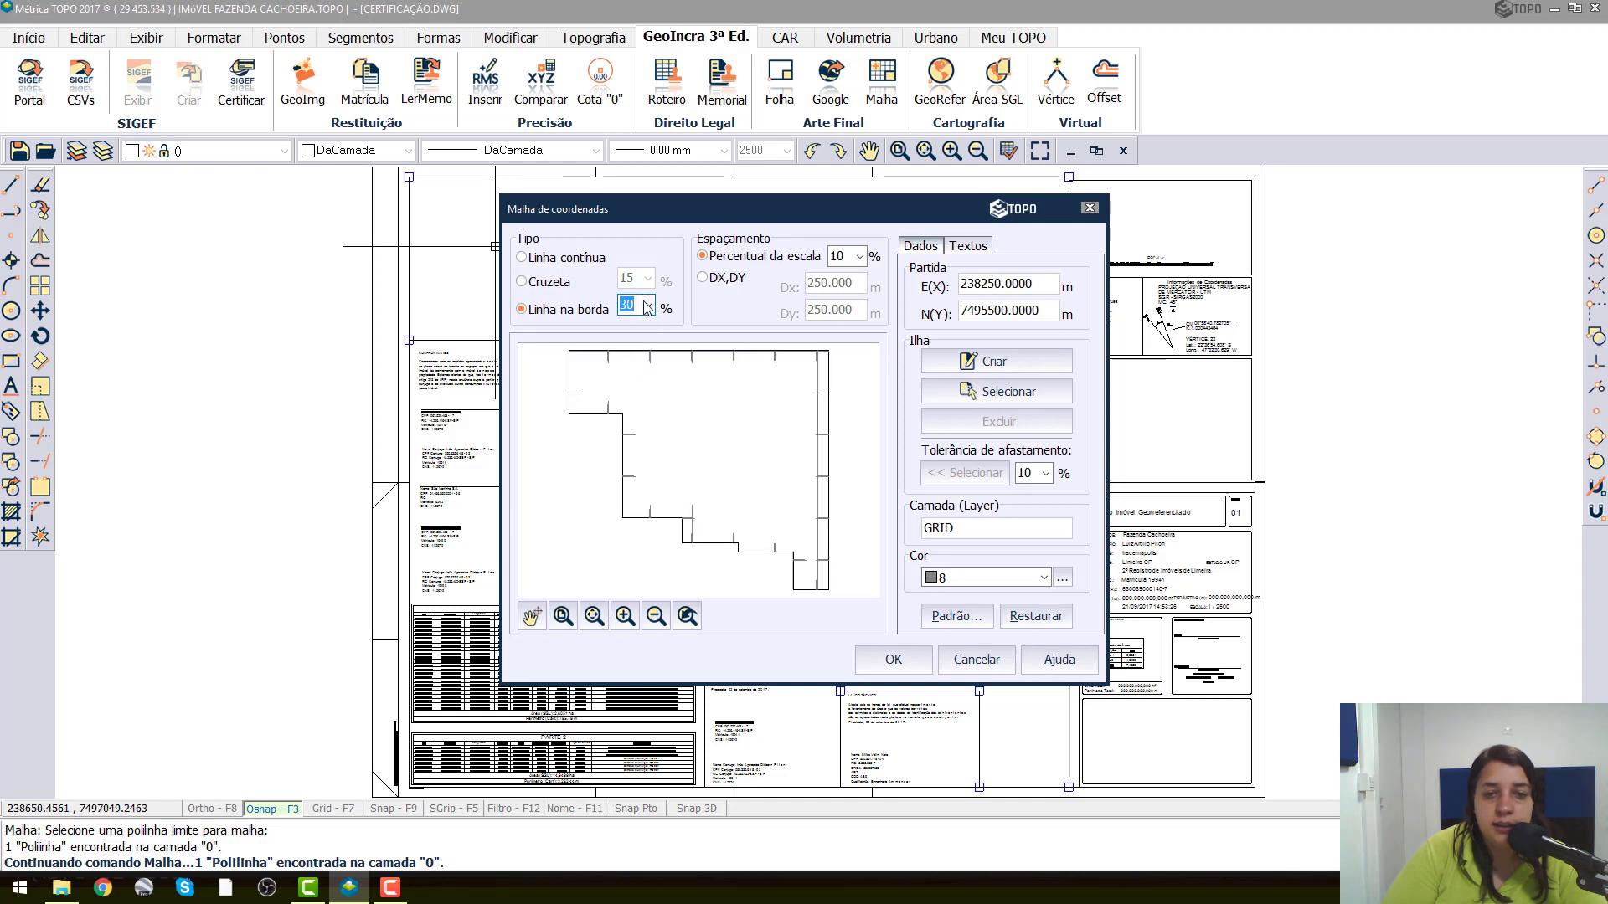
left_click(648, 305)
left_click(626, 384)
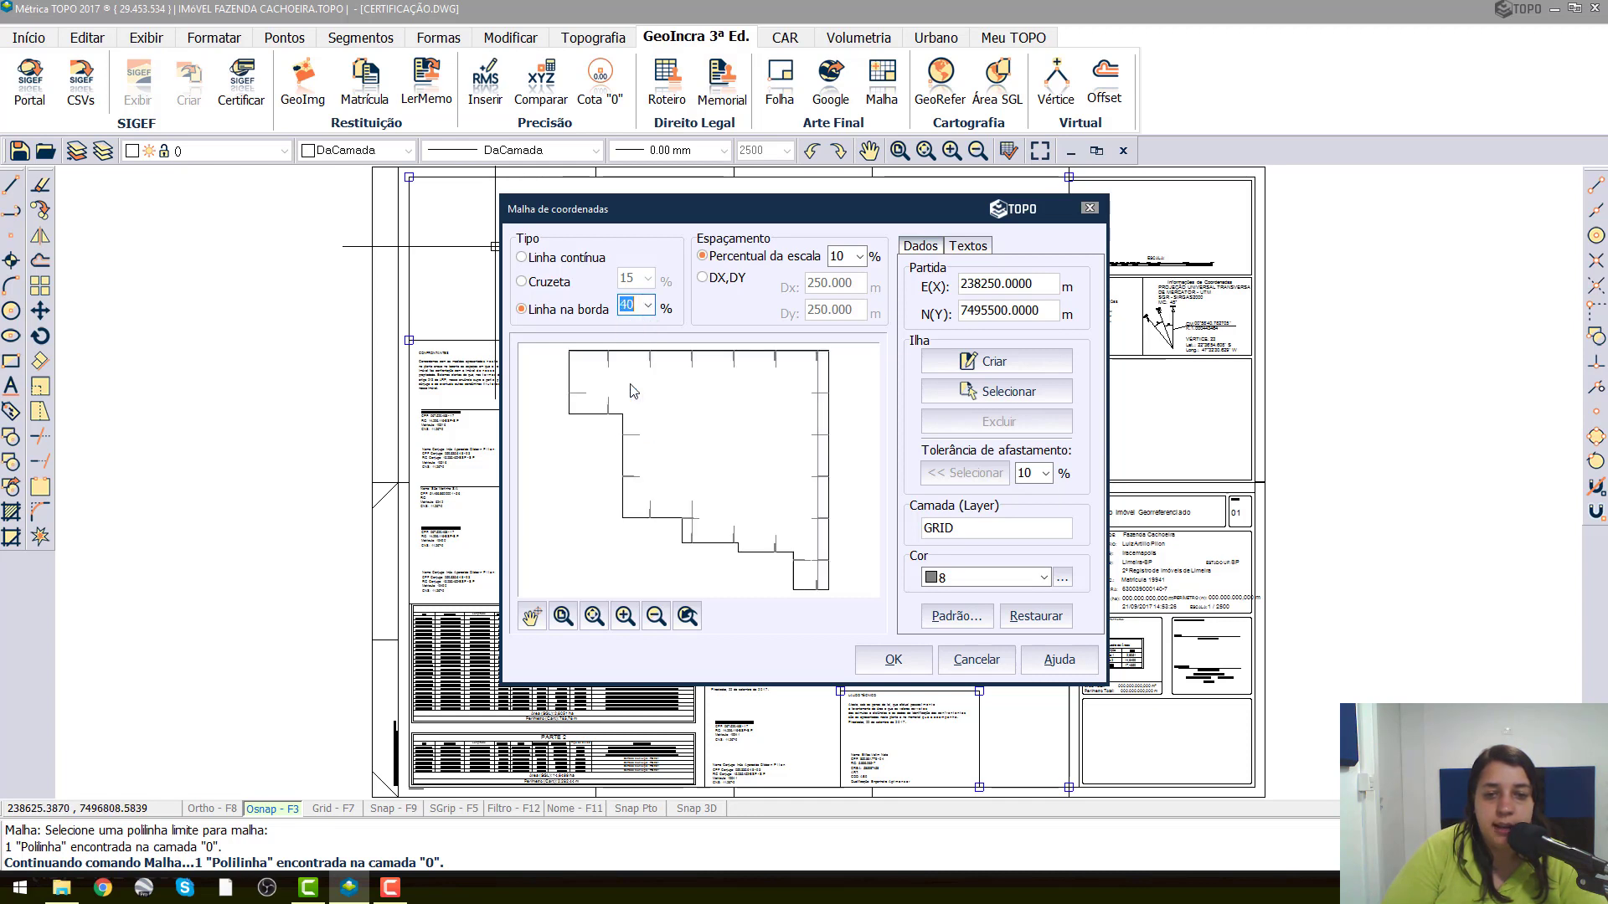
left_click(647, 305)
left_click(634, 326)
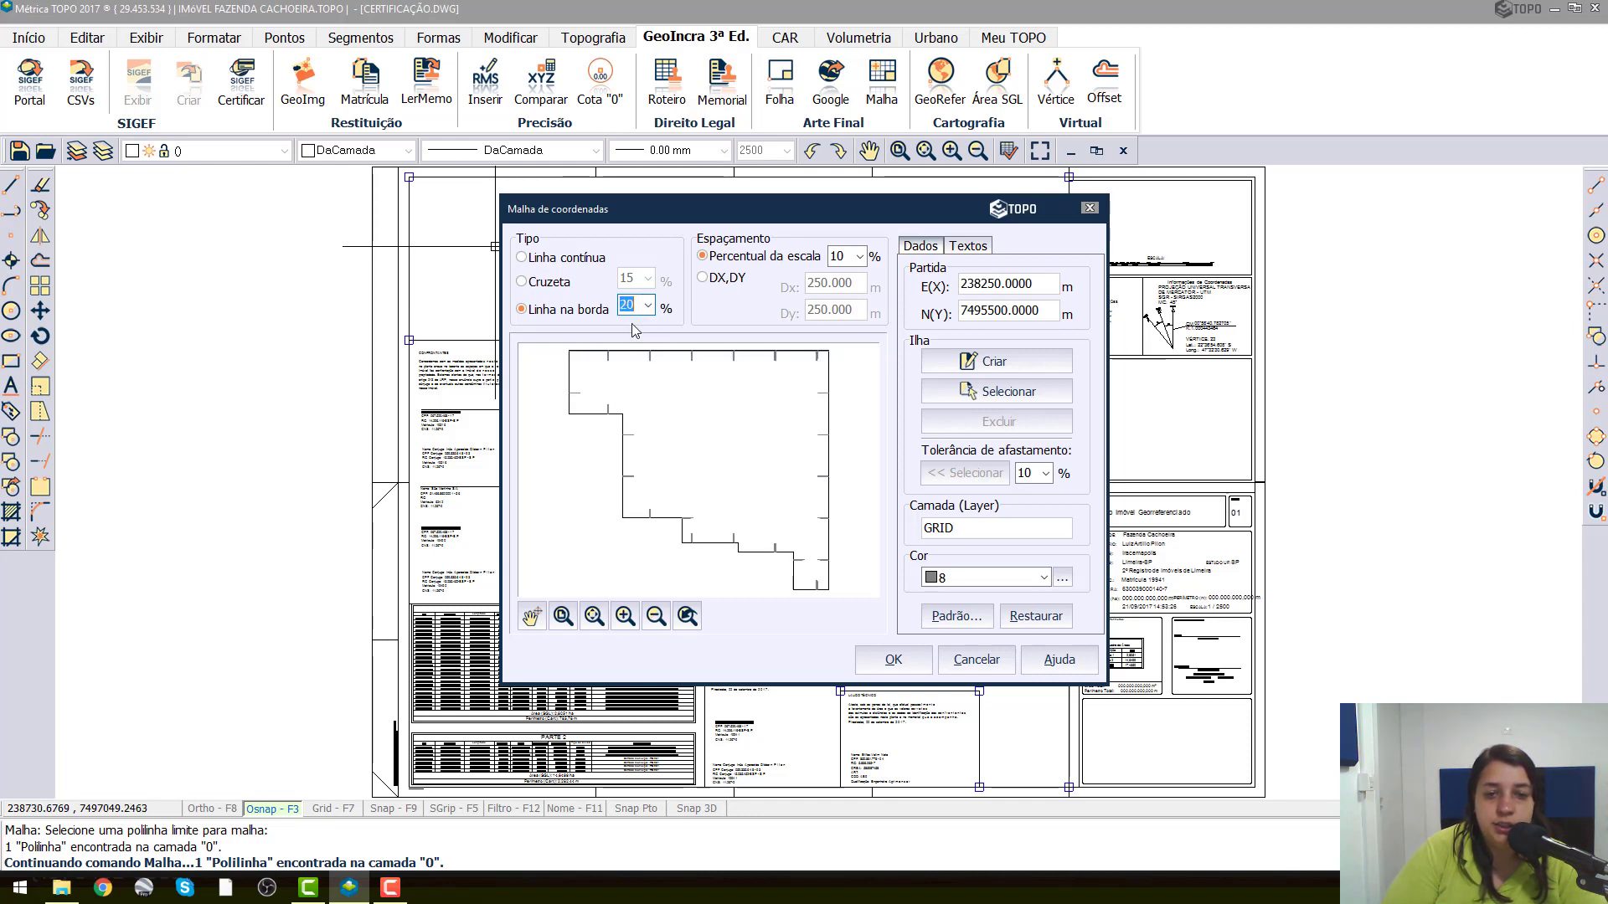
Switch the coordinate grid type to Linha contínua and set its spacing to 10 percent of the scale.
left_click(540, 261)
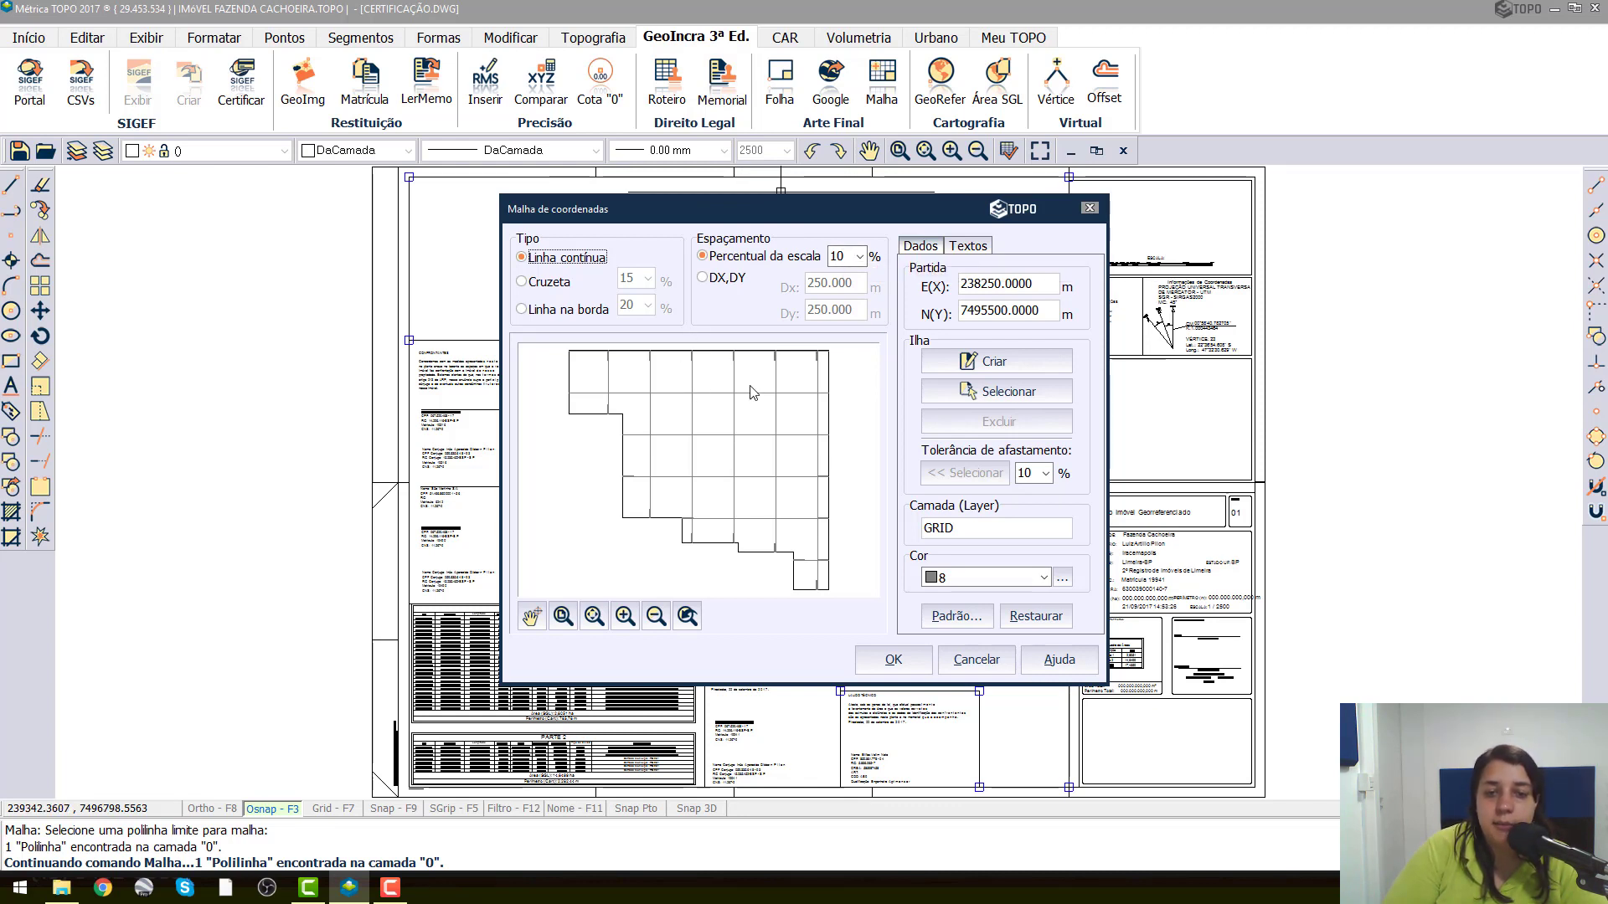
left_click(857, 258)
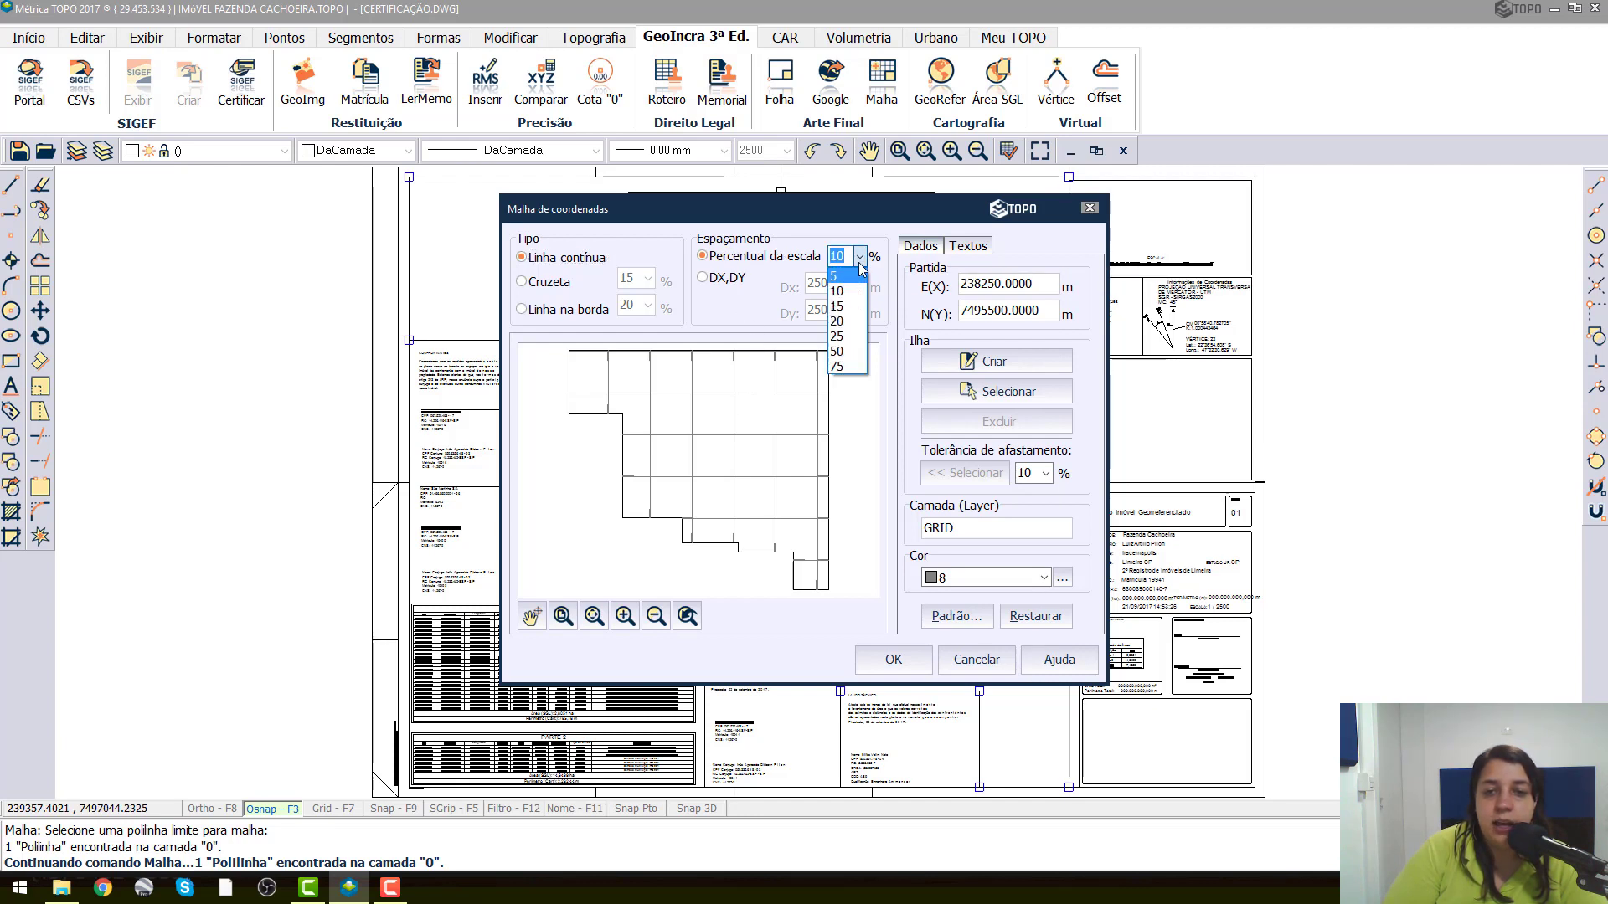
left_click(846, 291)
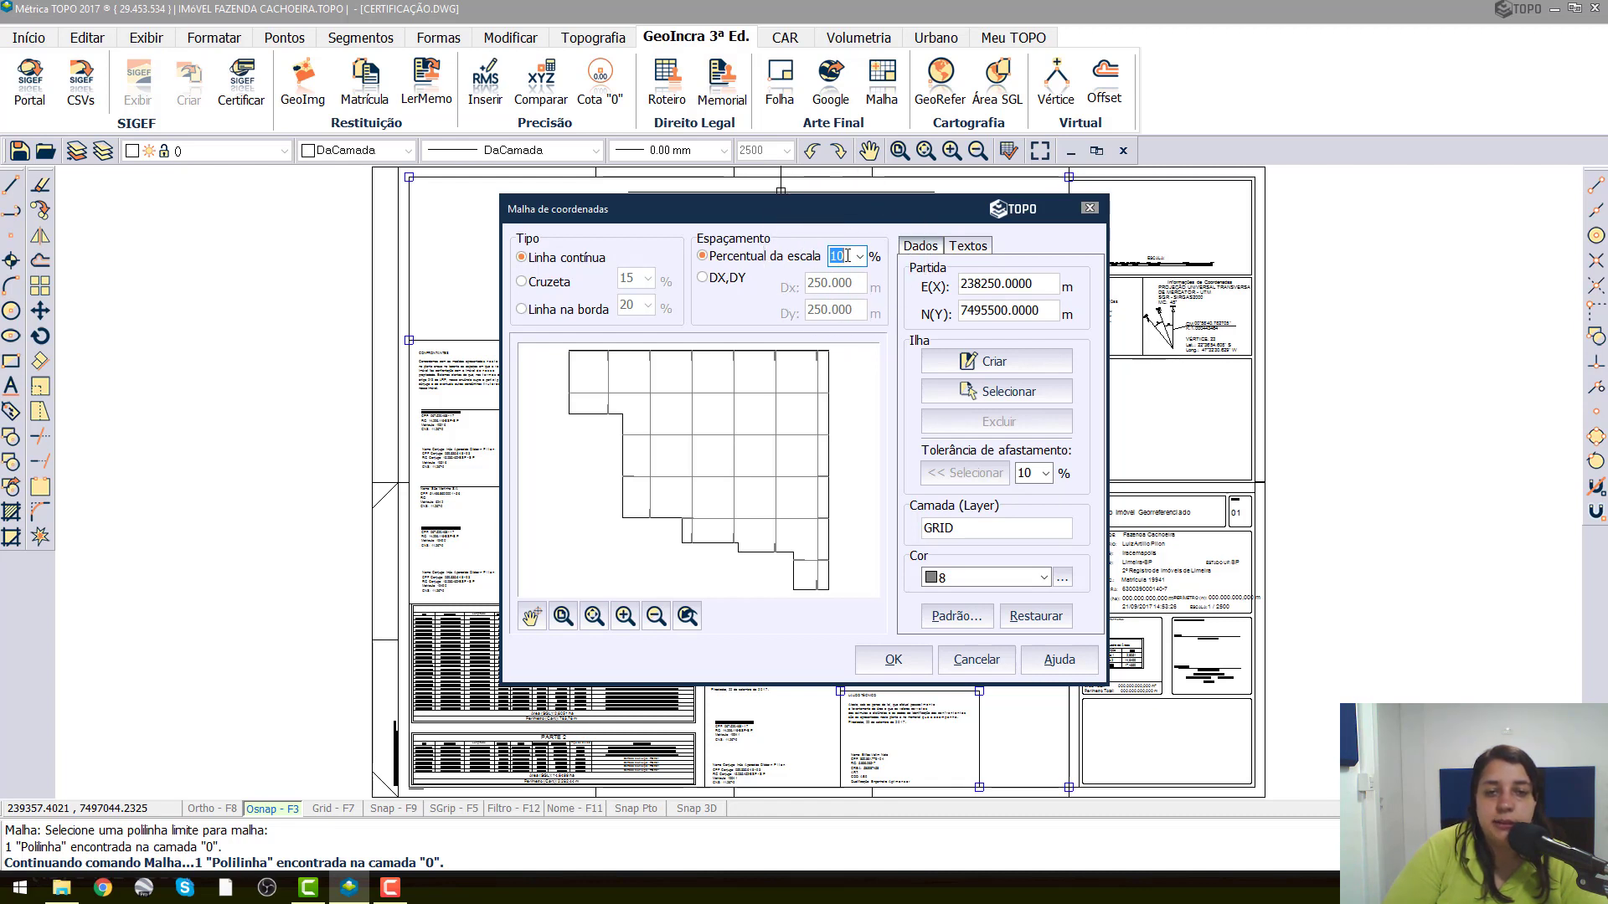
Try the DX,DY spacing with a Dx of 100 m, and switch back to Percentual da escala.
left_click(703, 278)
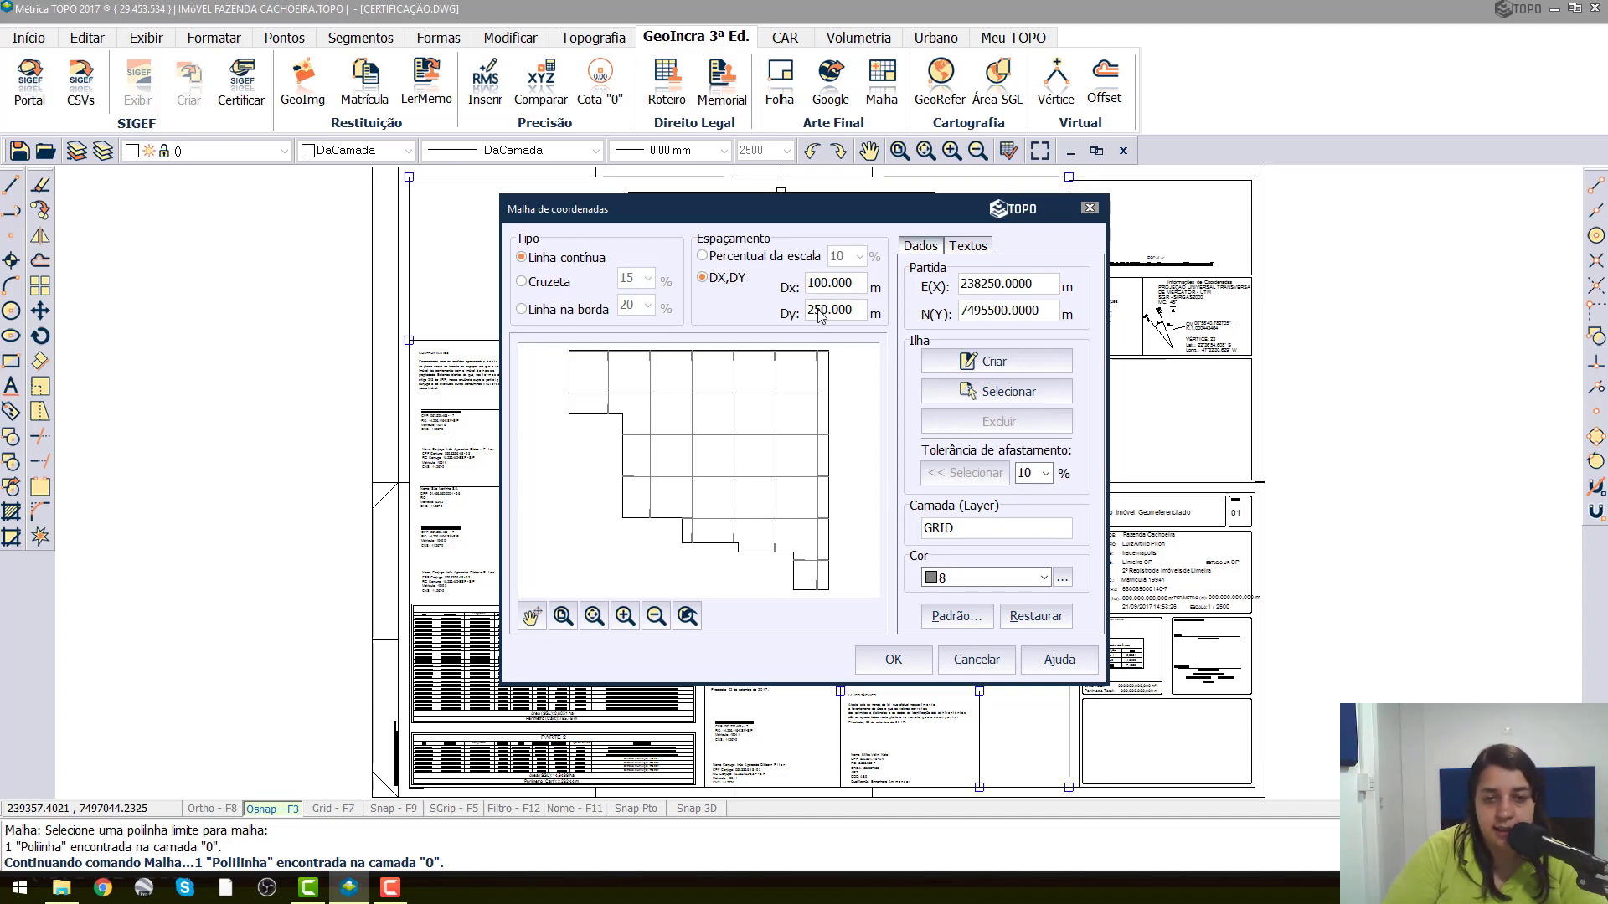
left_click(819, 310)
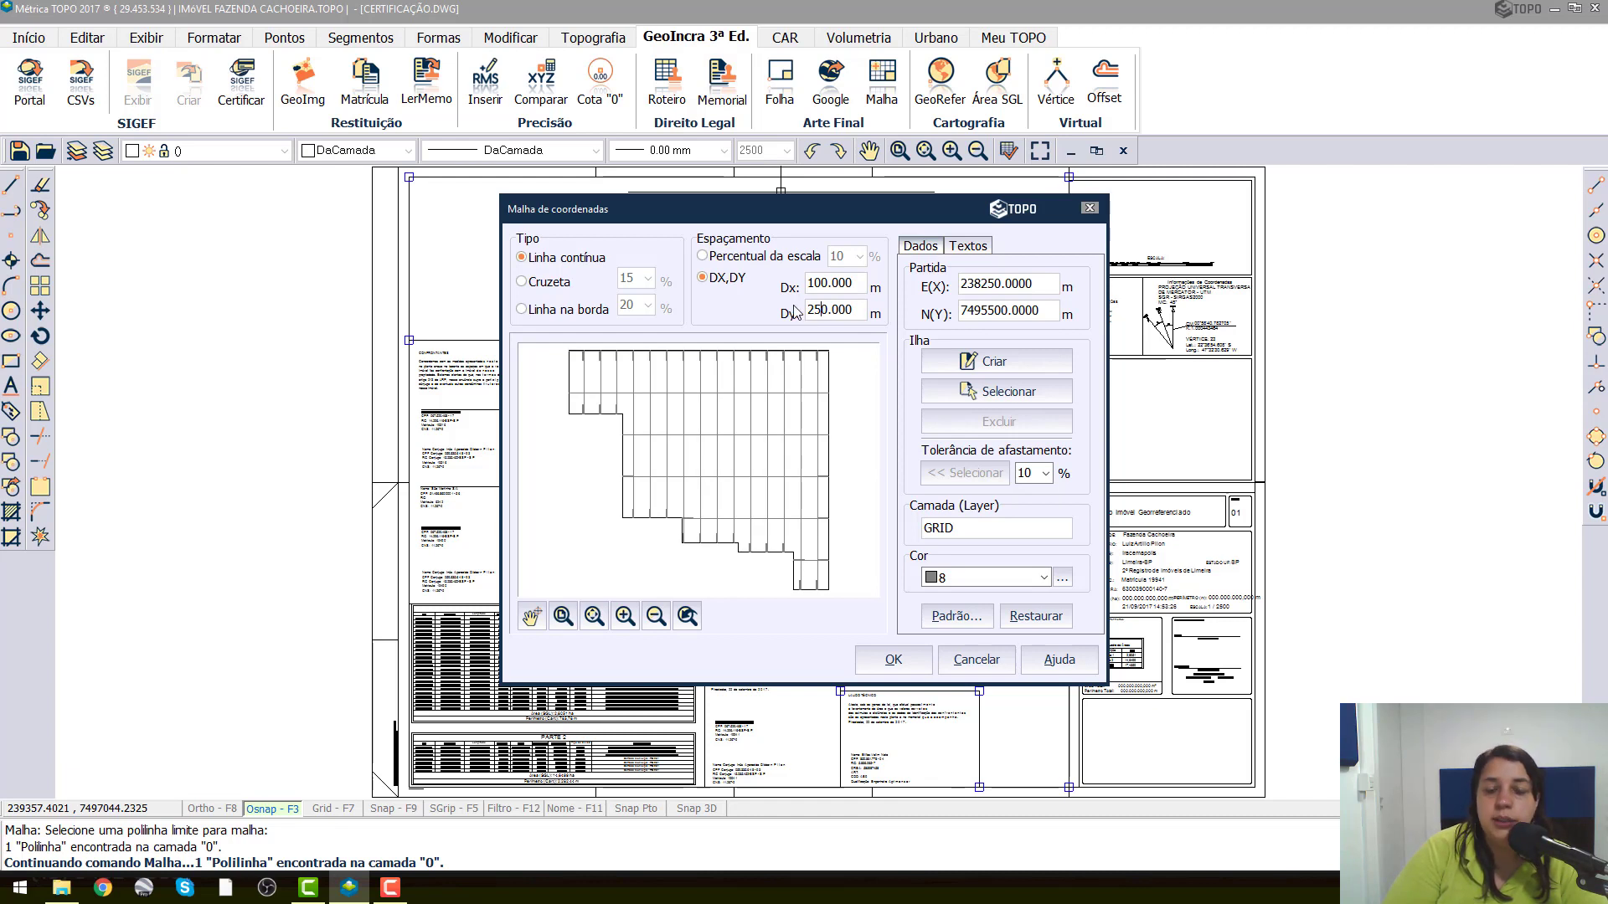
left_click(735, 262)
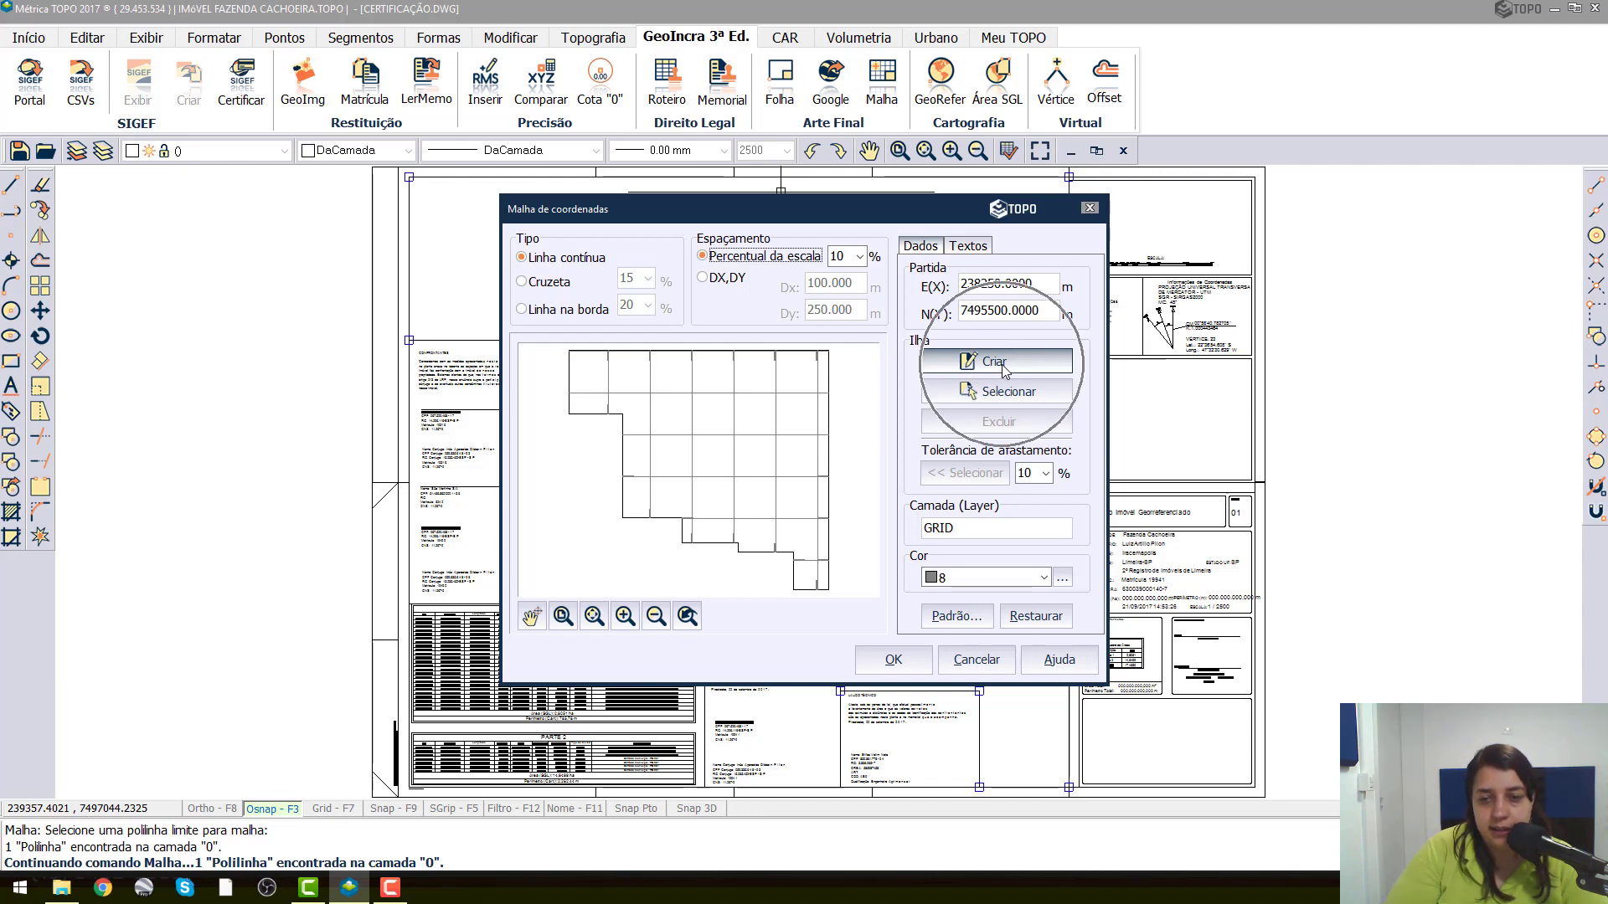
Start creating an island polyline with object snap off, tracing above and beside the topmost Fazenda Cachoeira label.
left_click(1004, 371)
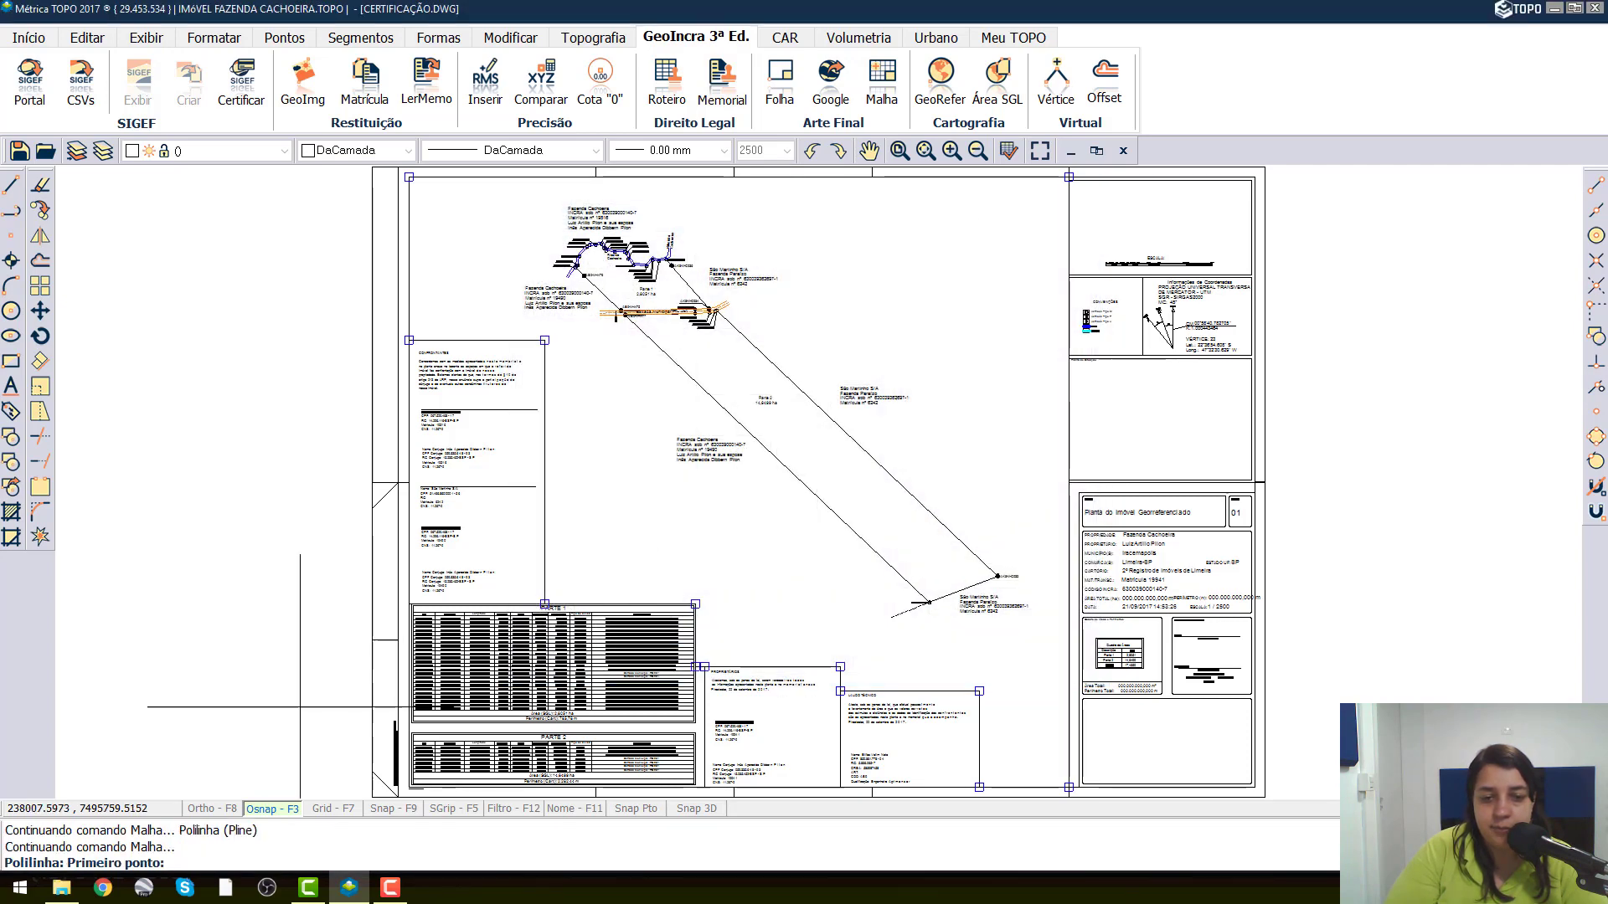
left_click(267, 809)
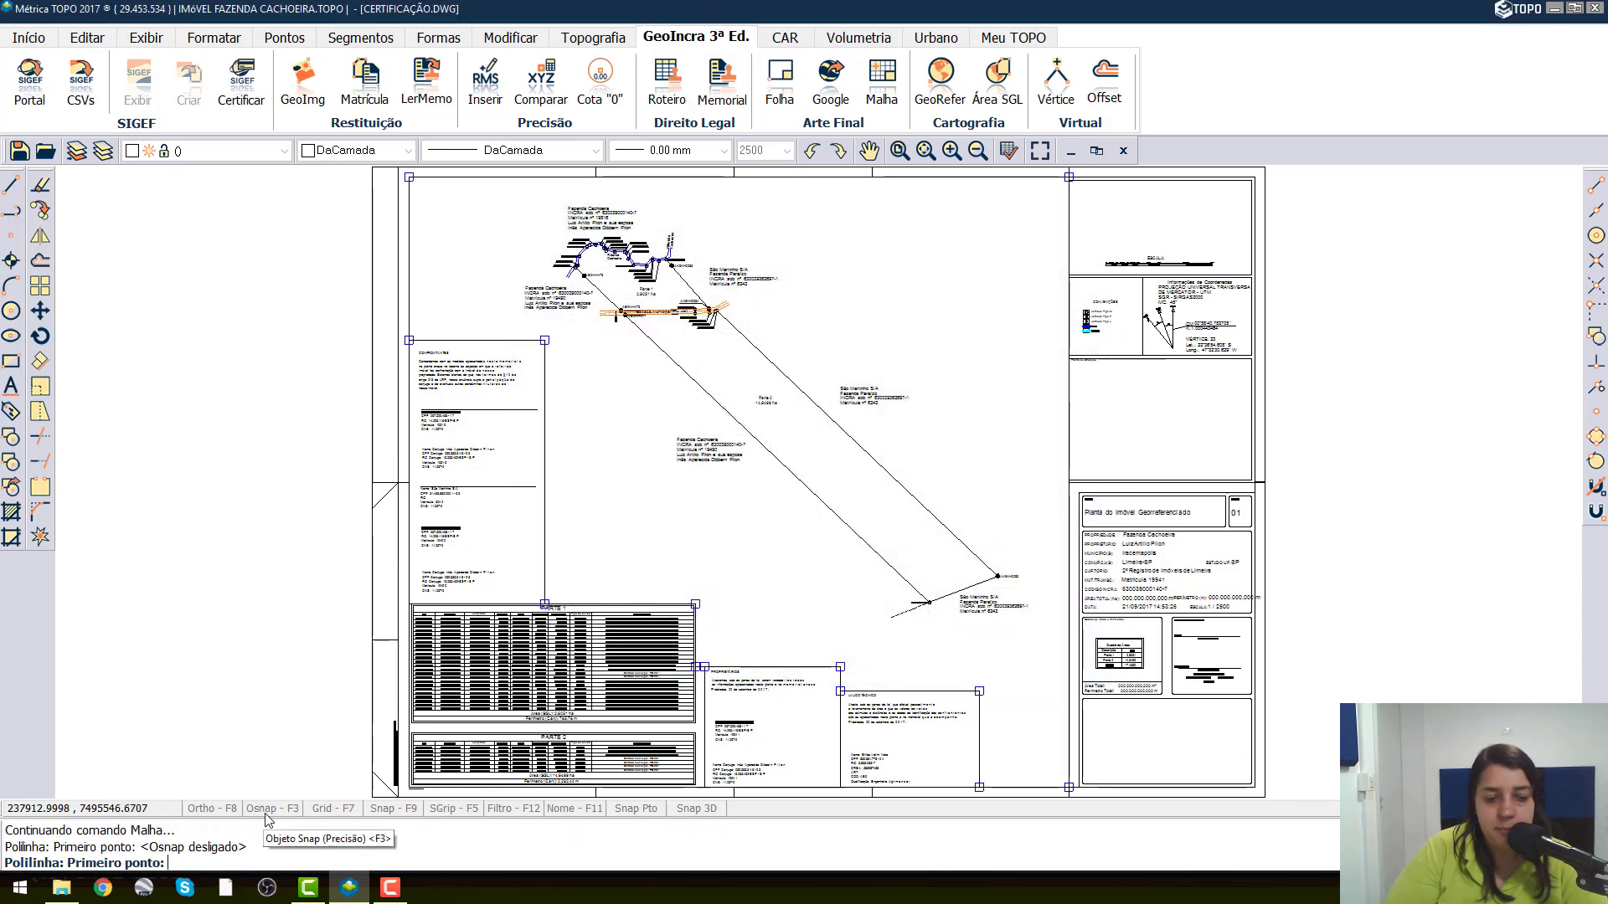
scroll(636, 186, "up", 3)
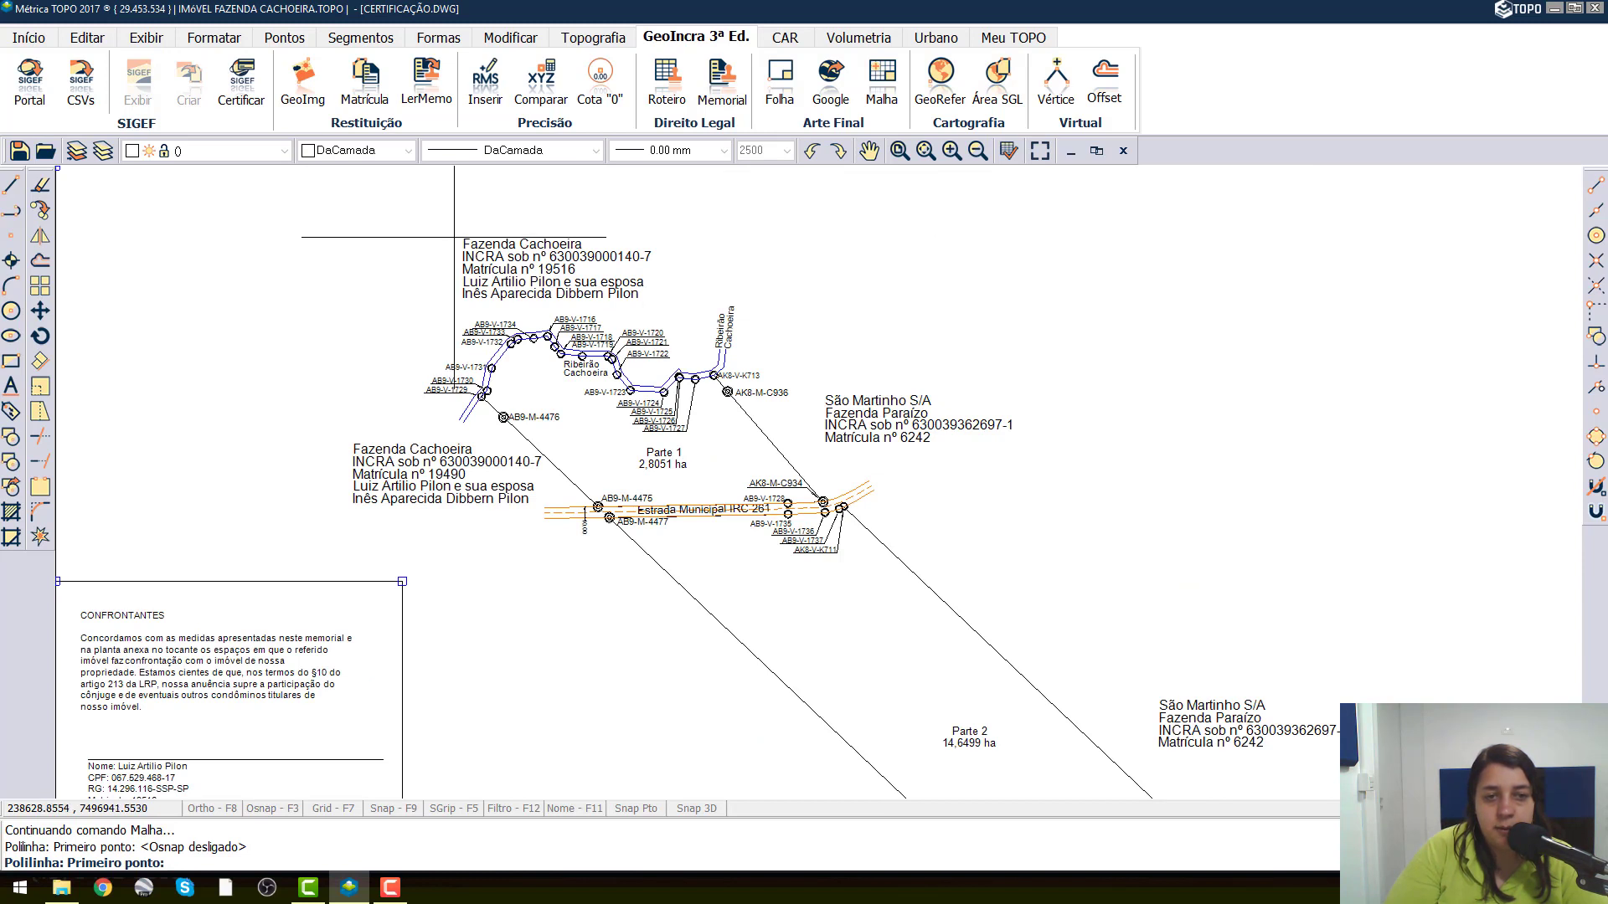
left_click(453, 239)
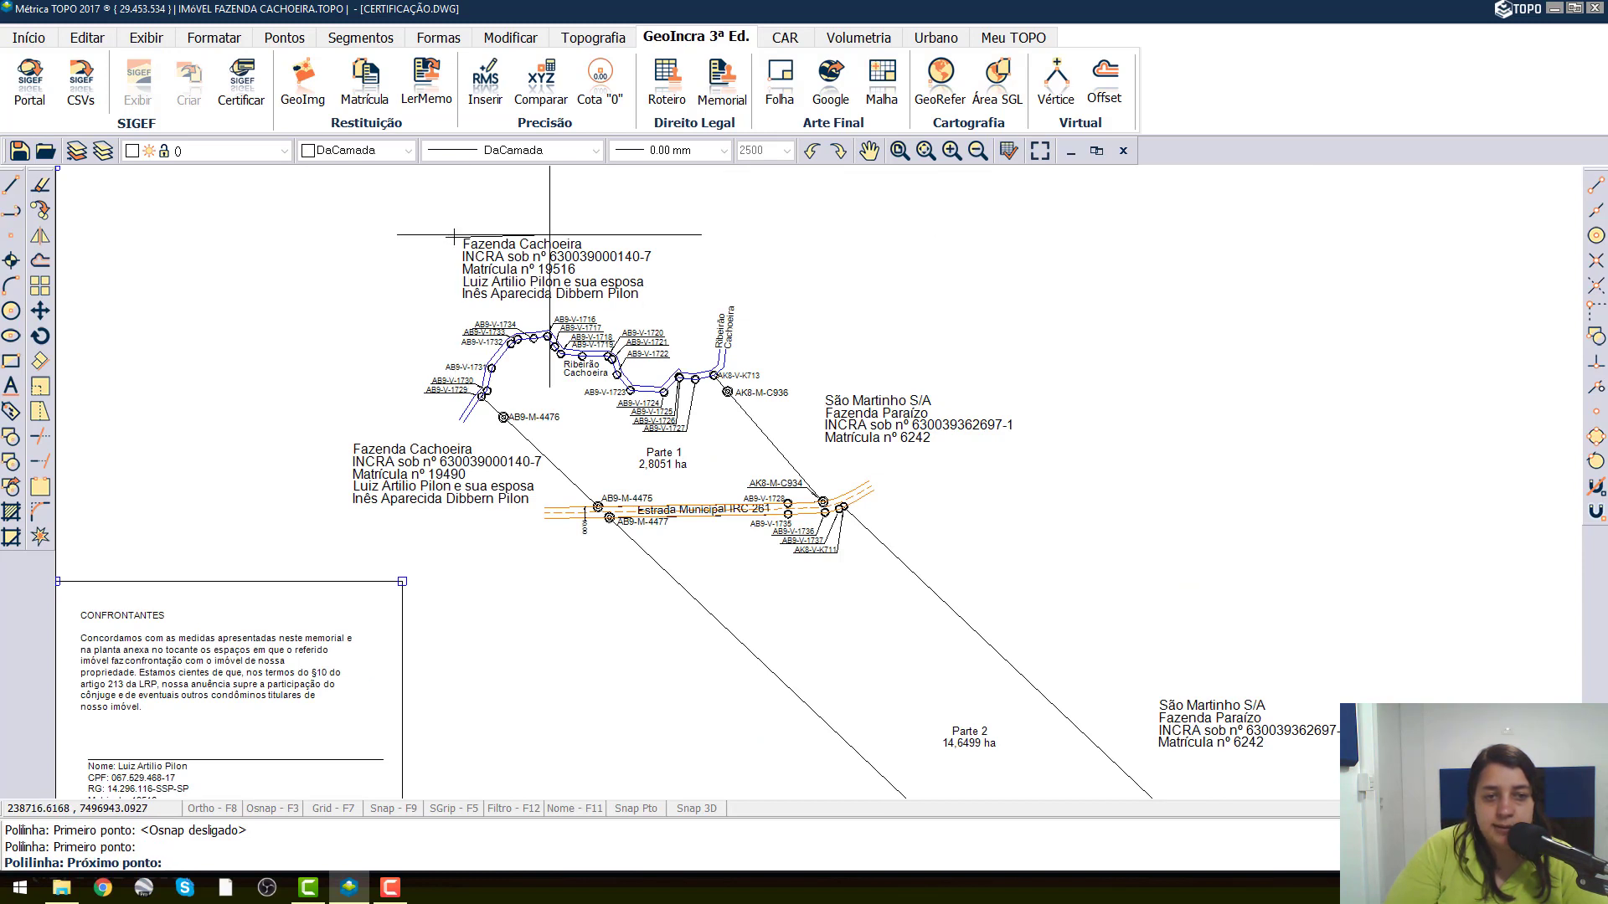
left_click(659, 239)
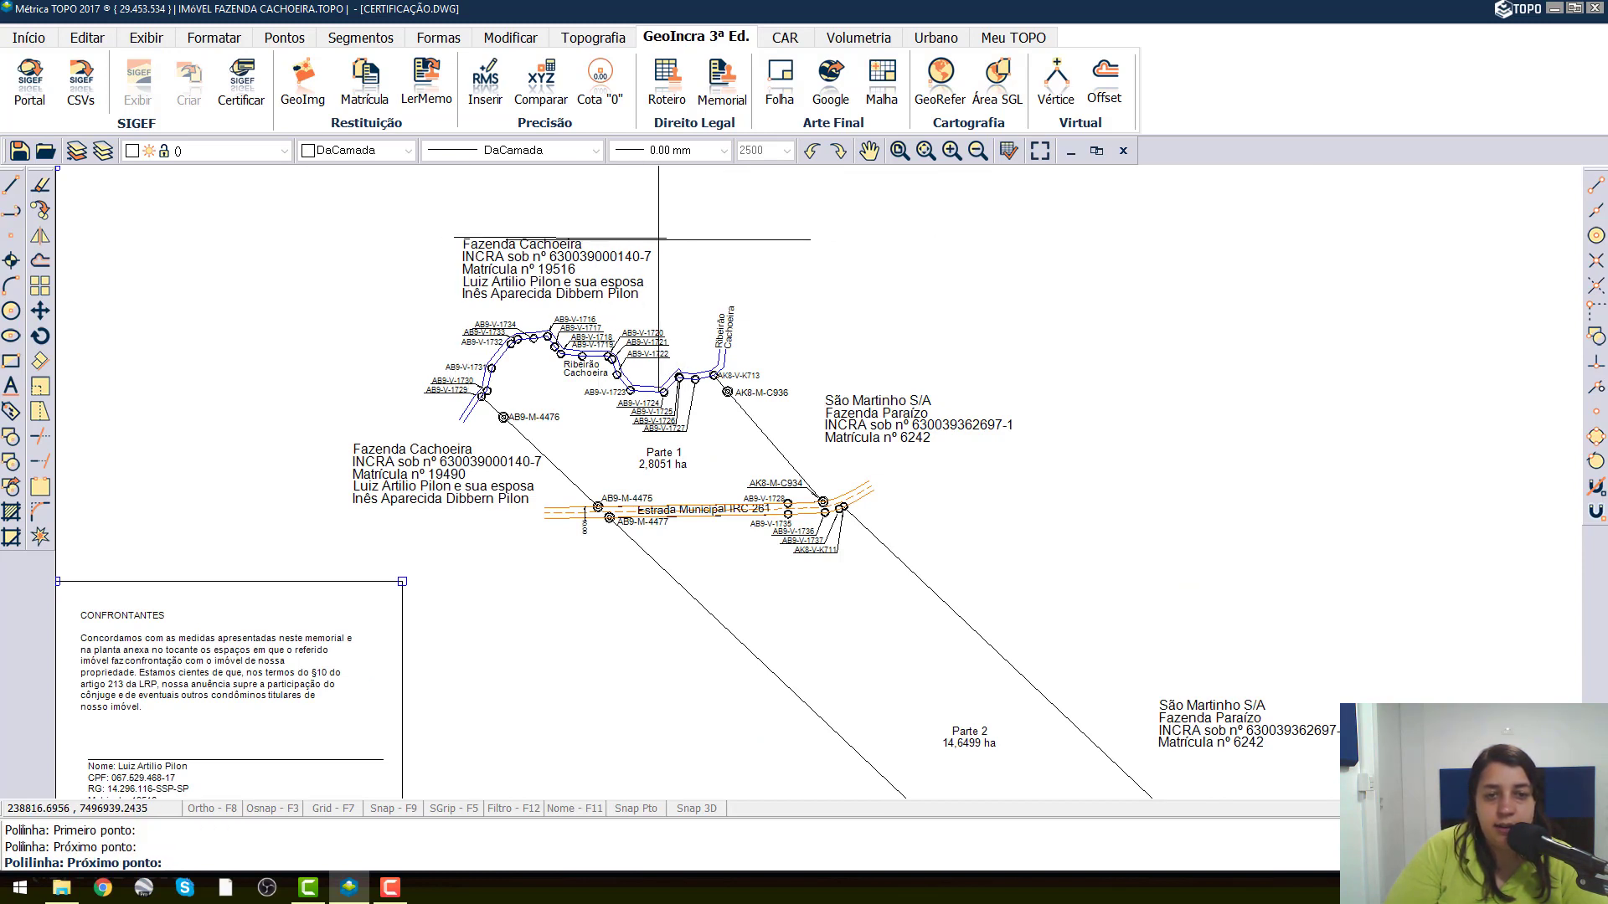
left_click(647, 301)
Continue the island polyline around the Ribeirão Cachoeira label and past the AK8-M-C936 vertex label.
left_click(708, 353)
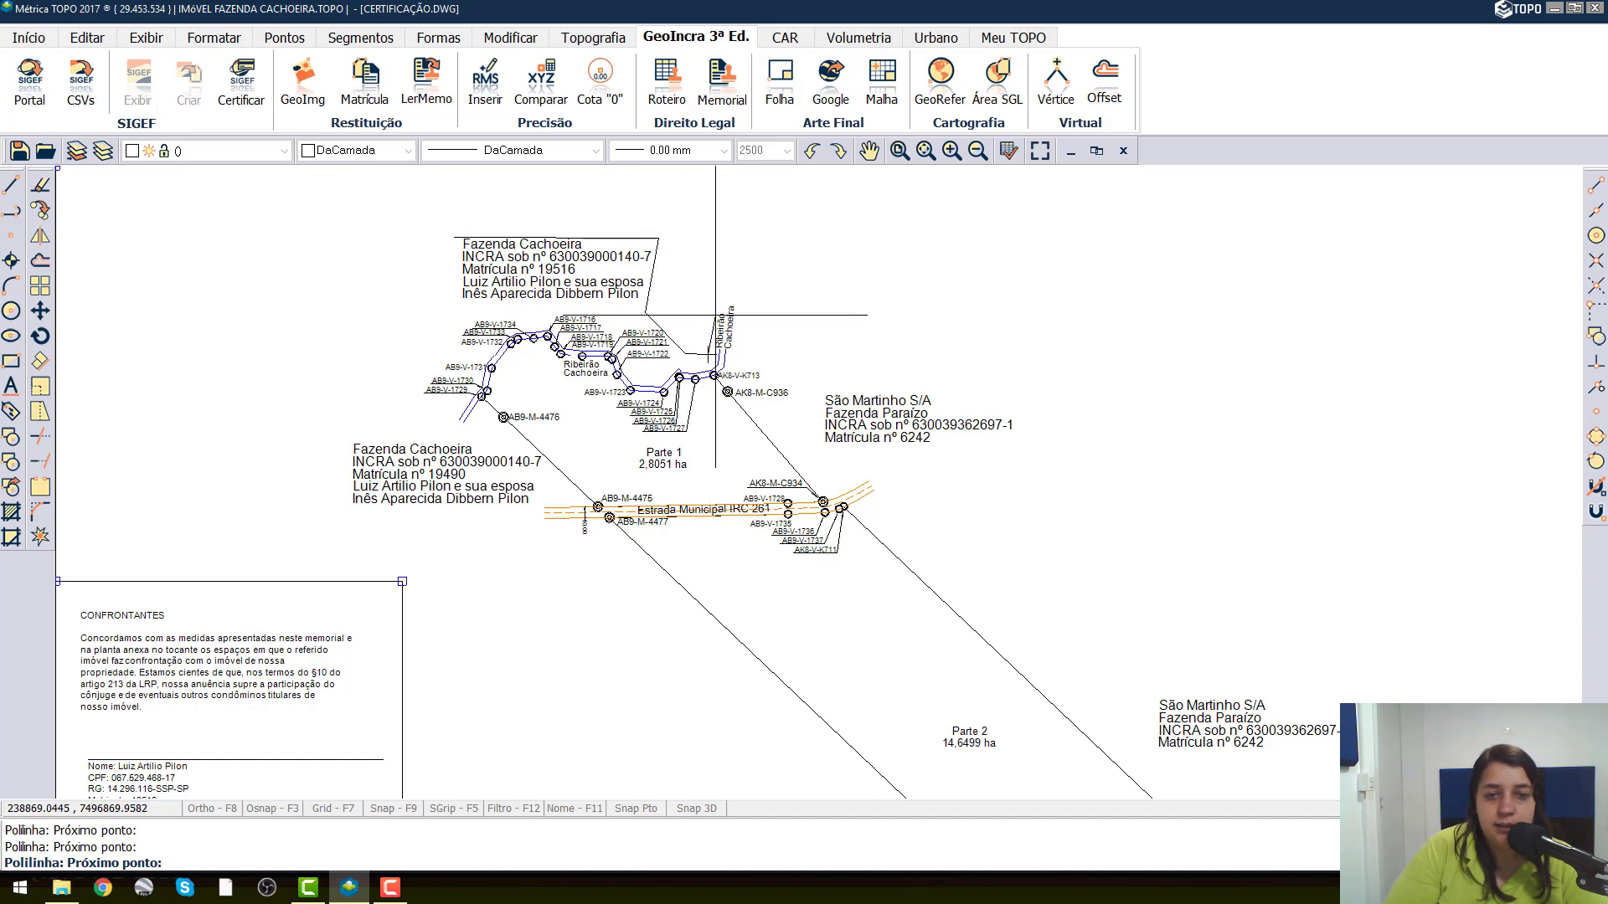
left_click(718, 301)
left_click(742, 300)
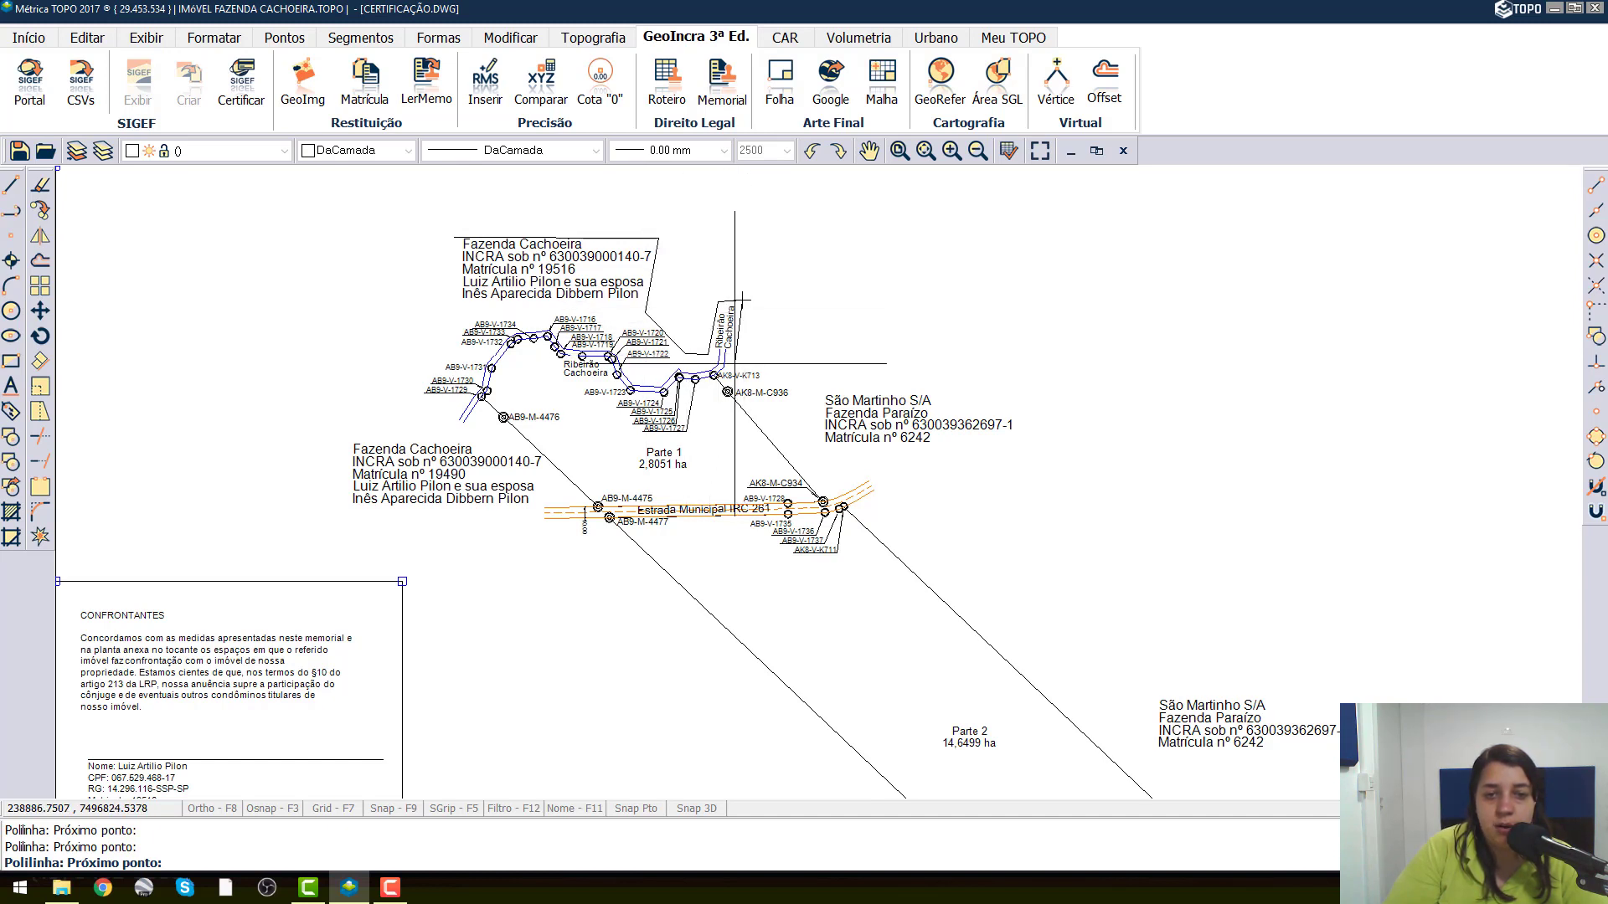
left_click(736, 362)
left_click(777, 366)
left_click(796, 392)
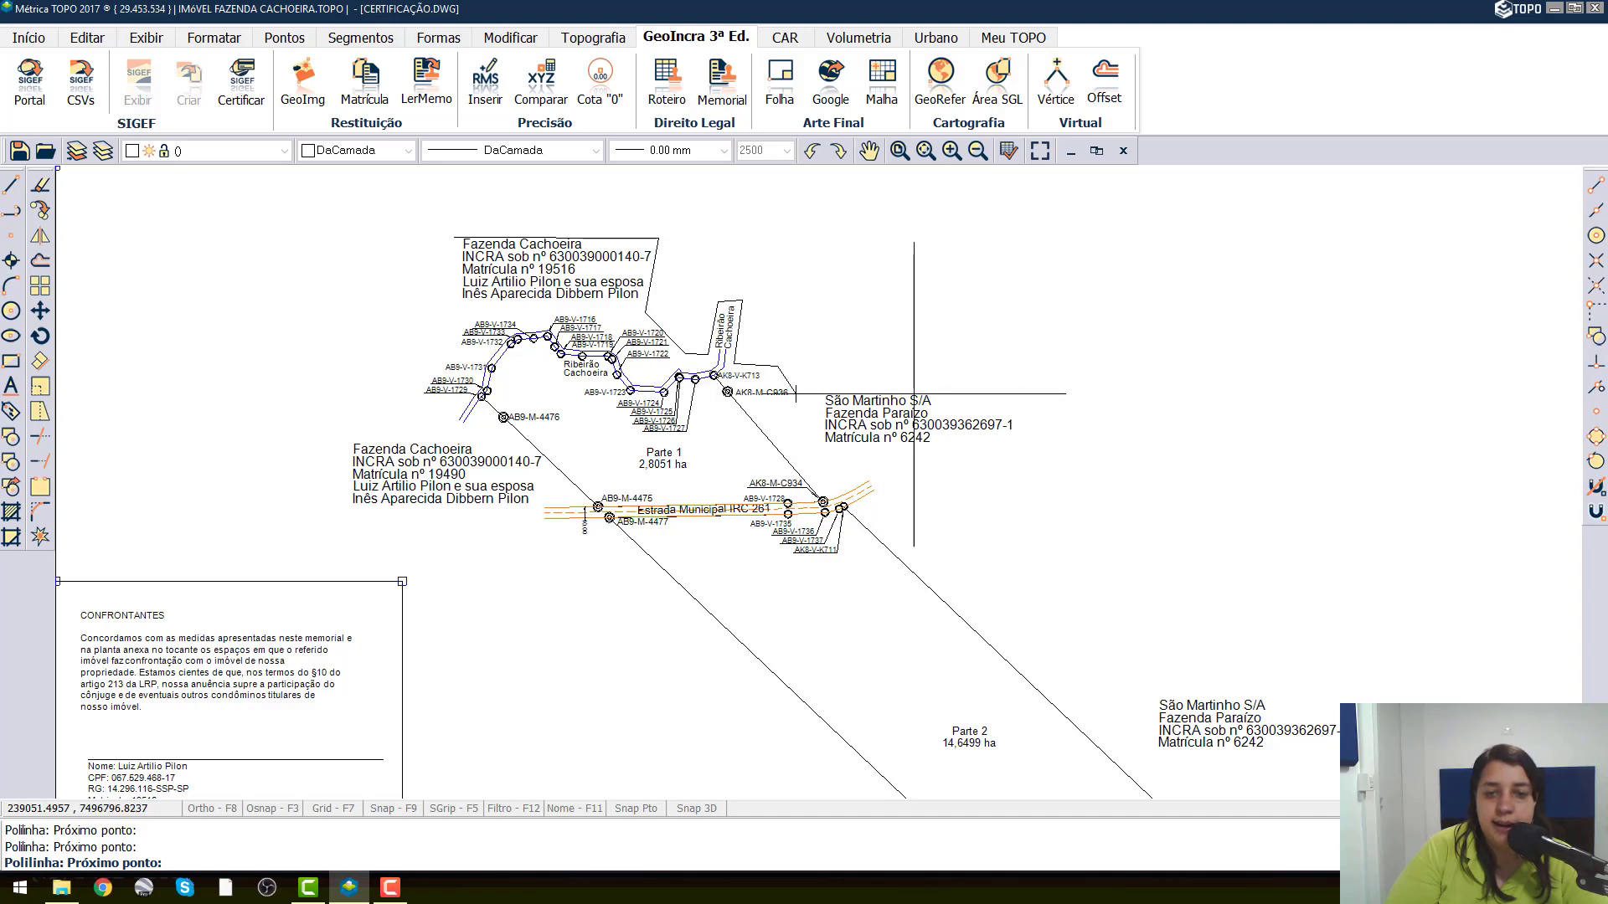
Trace the island polyline around the upper São Martinho S/A label and down past the end of the municipal road.
left_click(1015, 391)
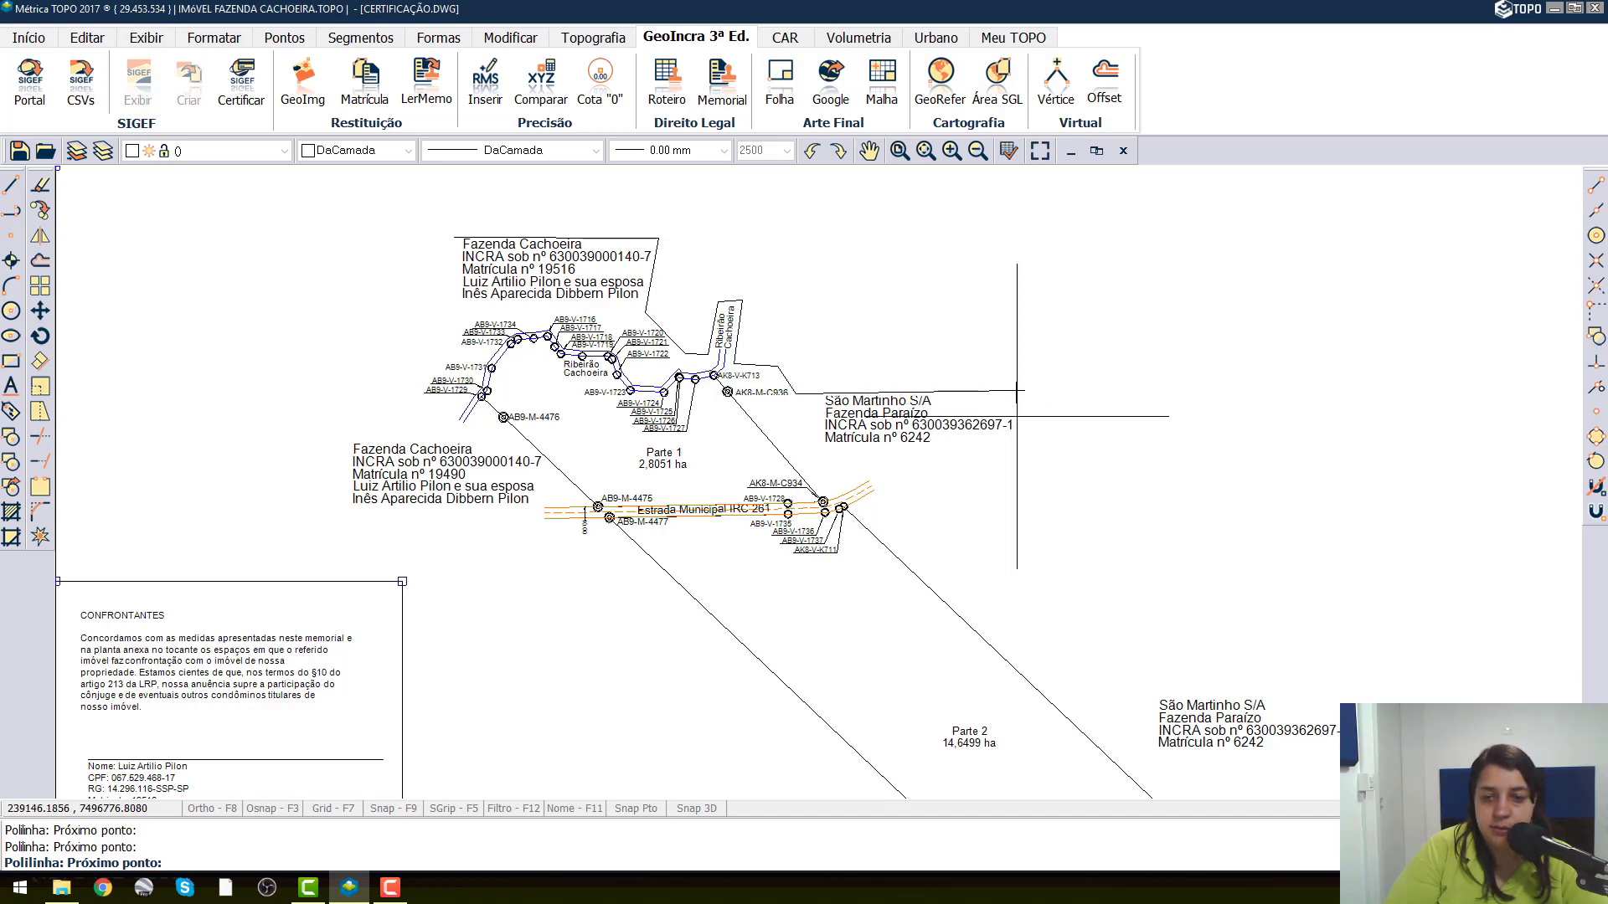
left_click(1013, 453)
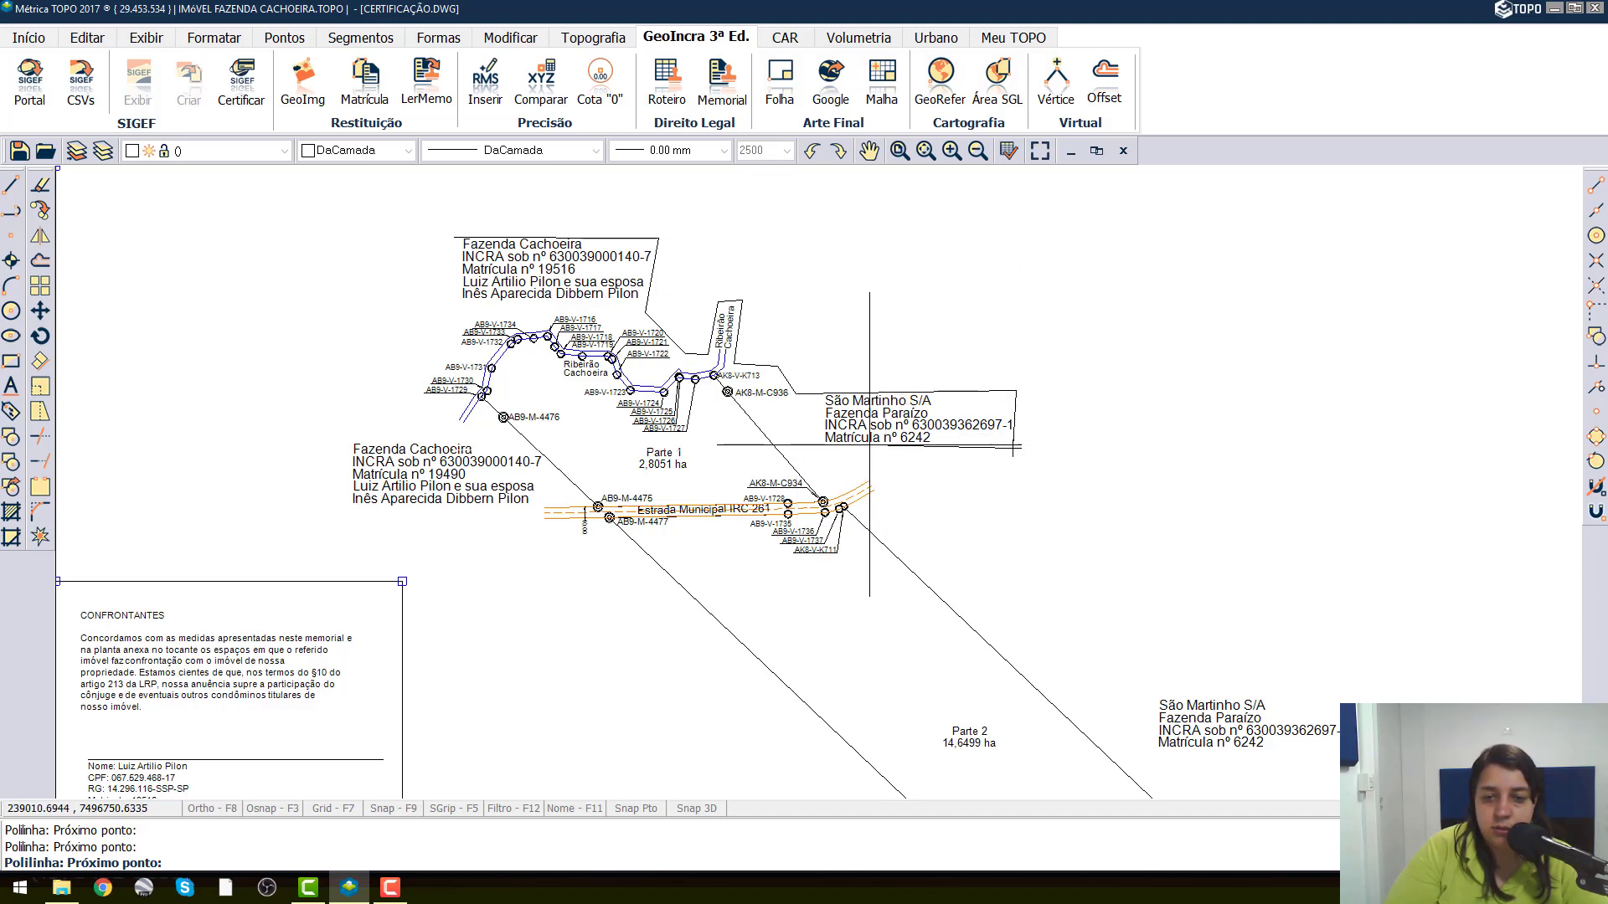
left_click(865, 448)
left_click(882, 519)
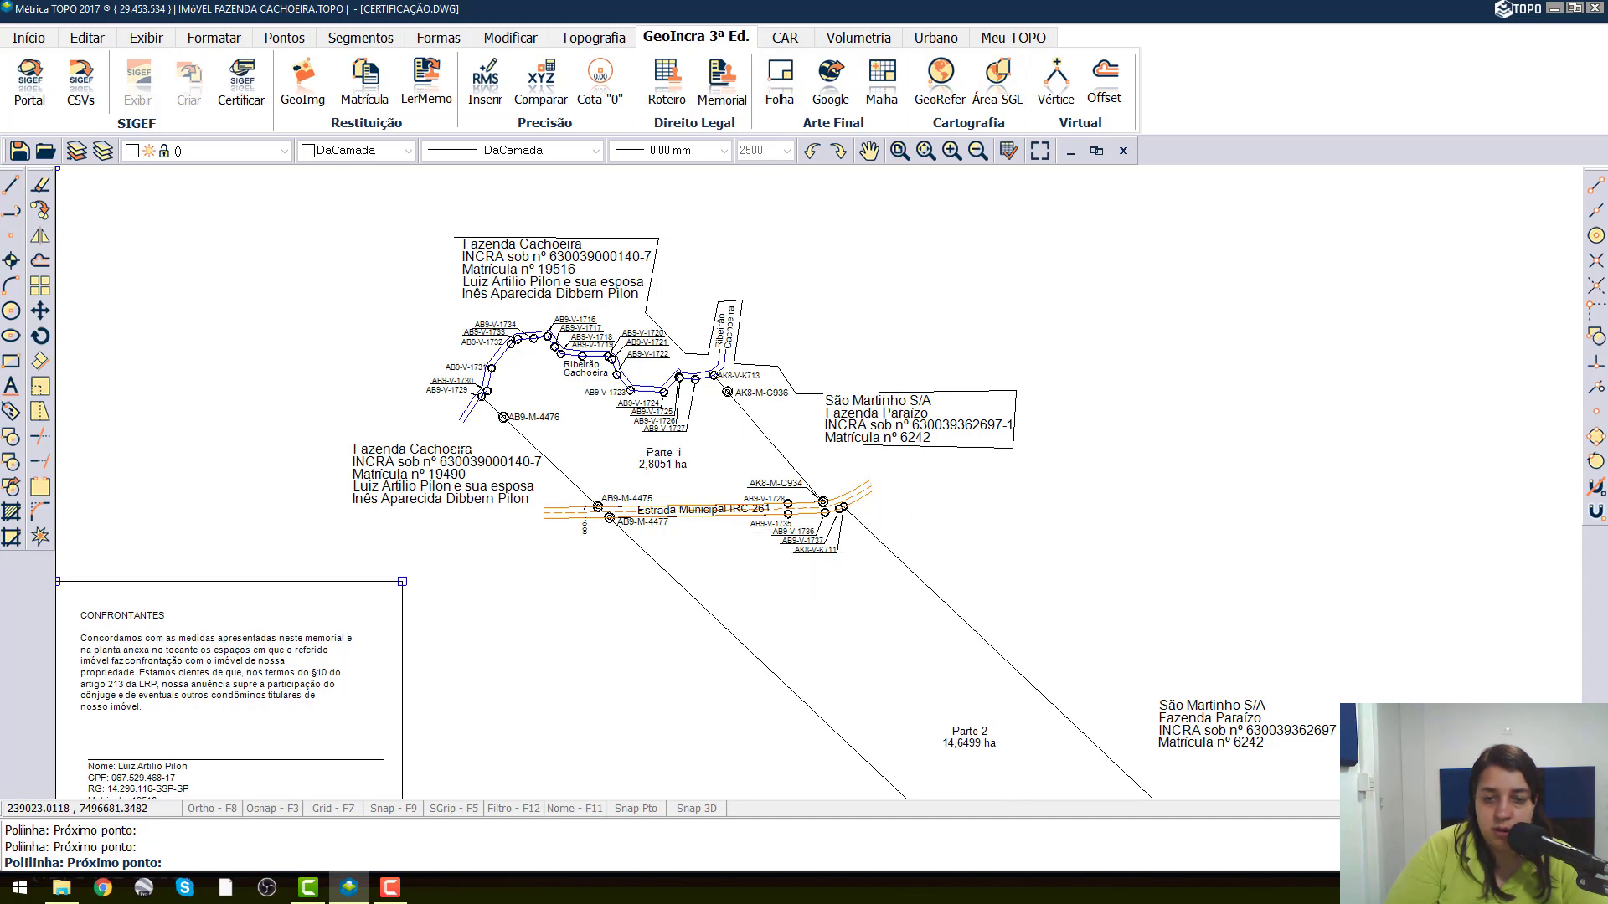
Run the island polyline along the northeast boundary of Parte 2 and around the São Martinho S/A label beside it.
left_click(1069, 708)
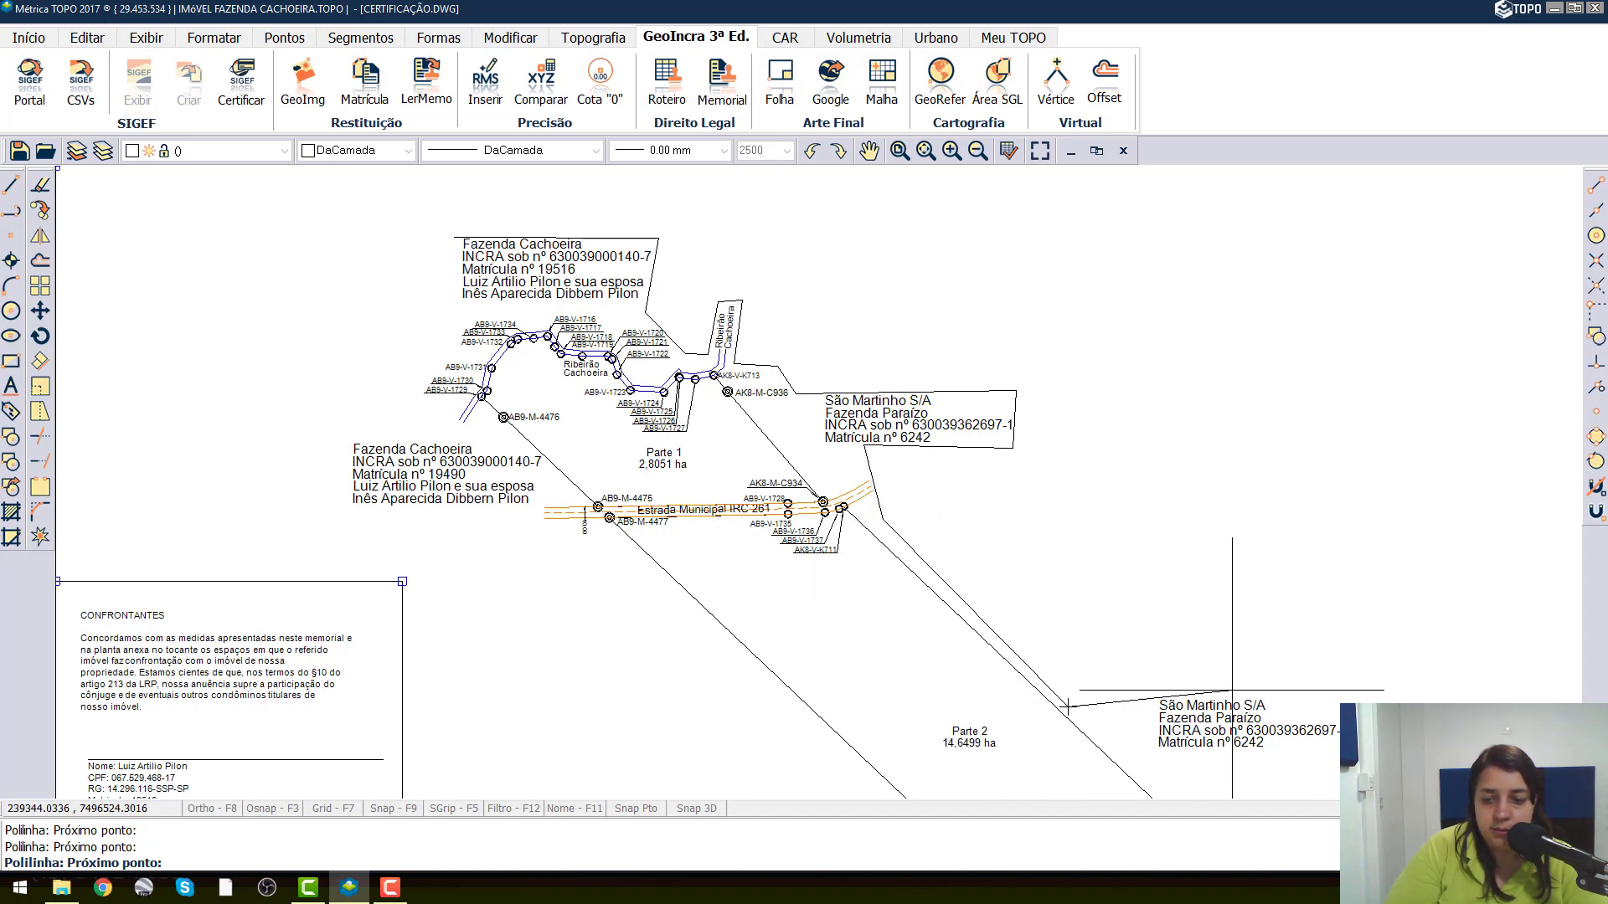
left_click(1145, 696)
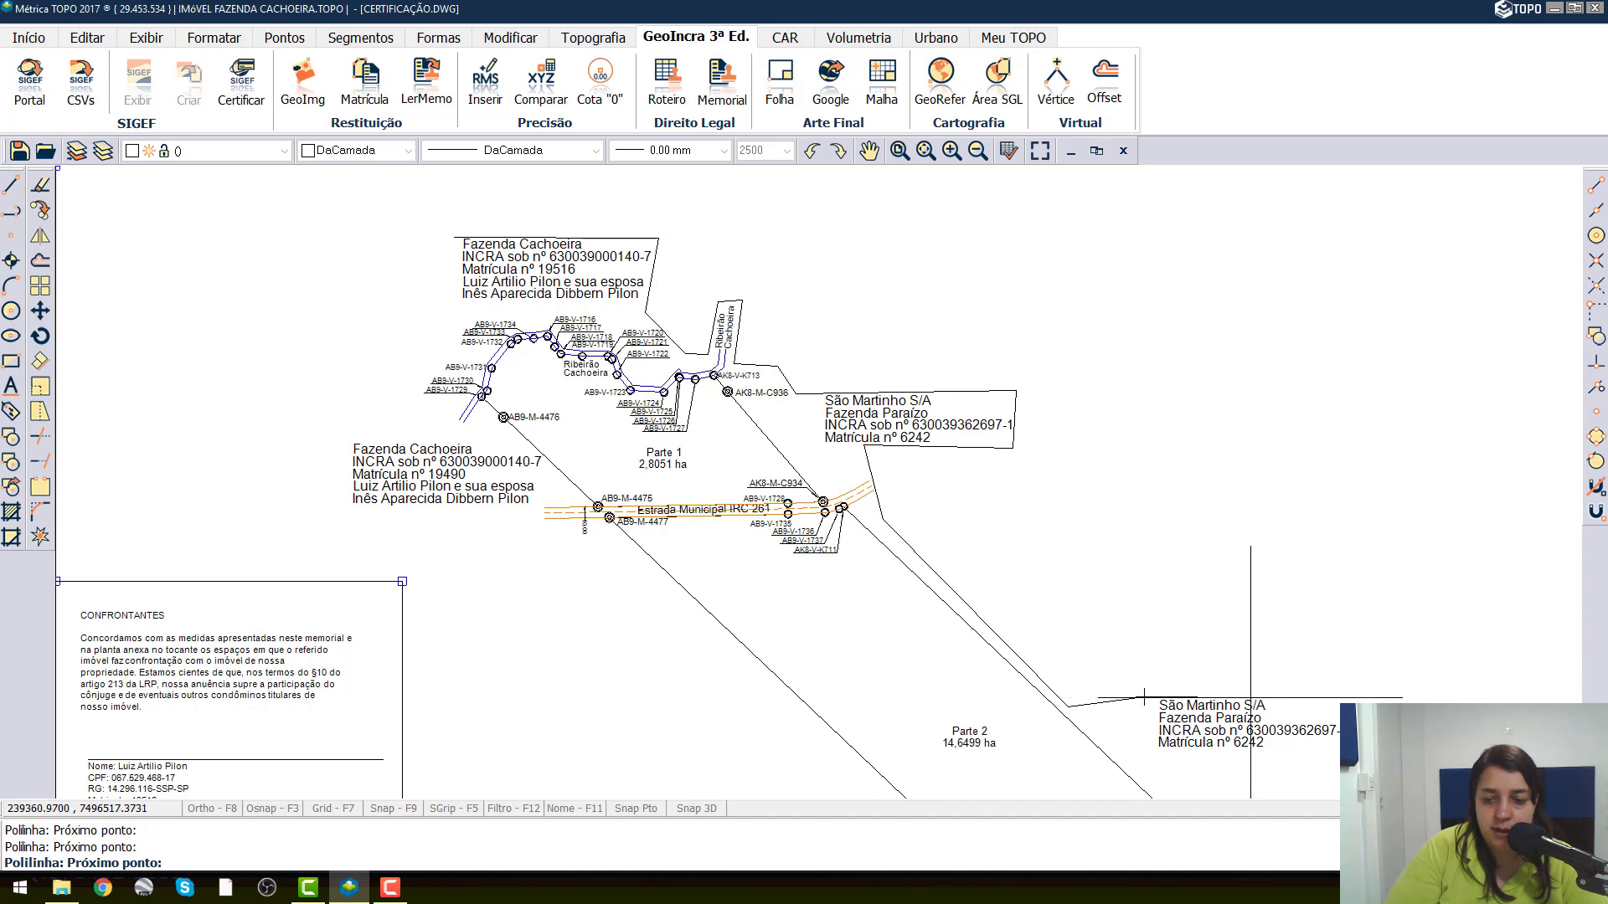
left_click(1361, 698)
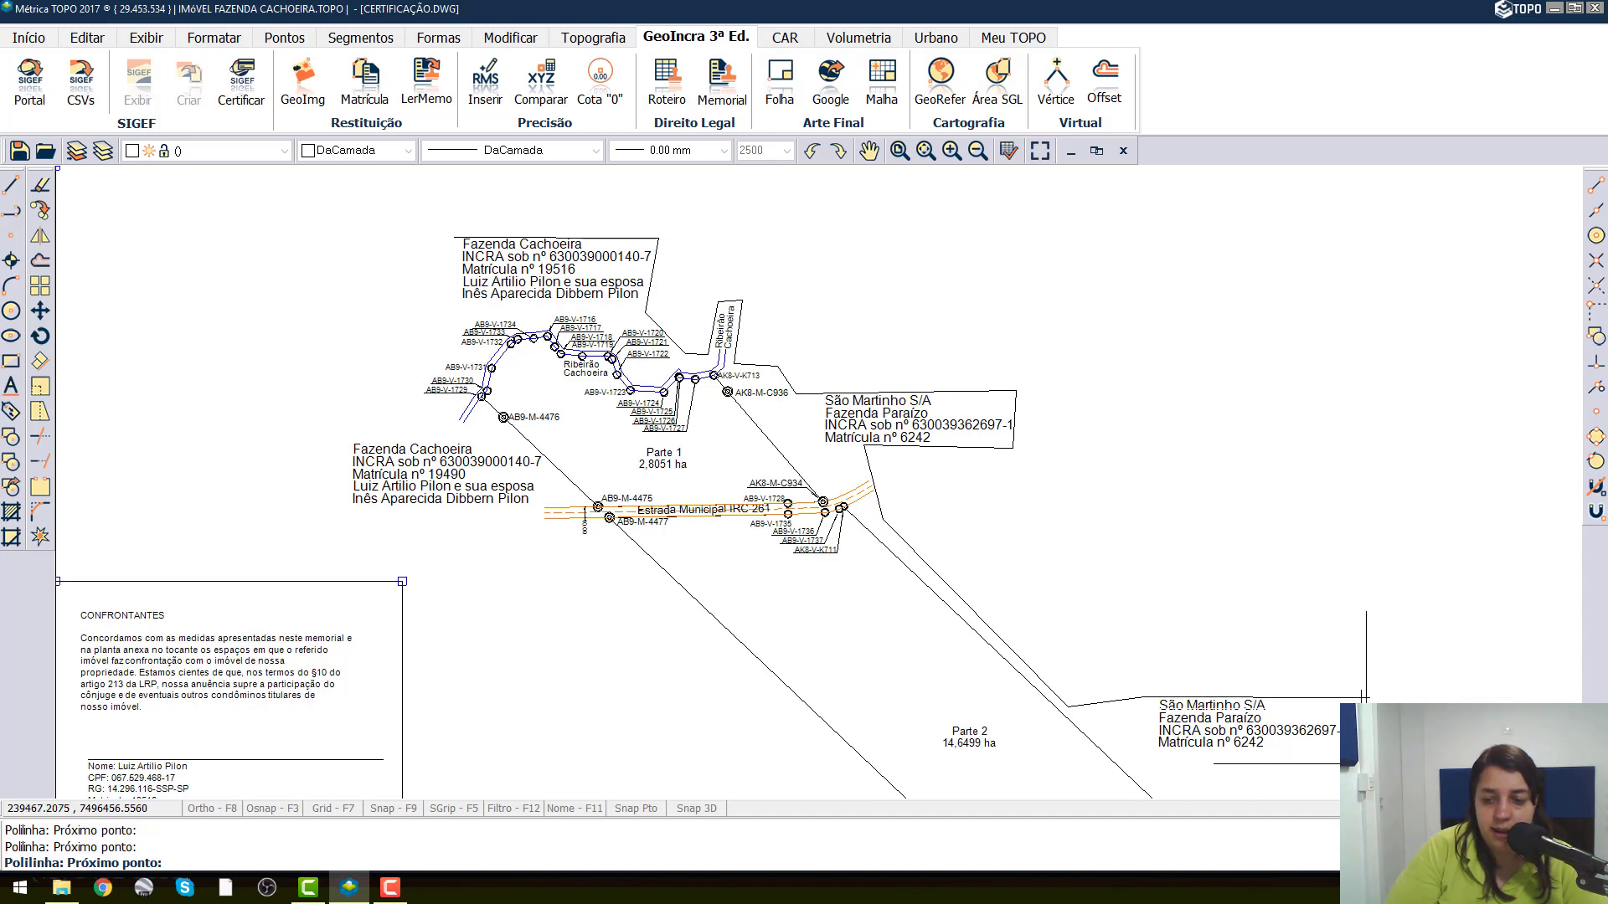
left_click(1359, 749)
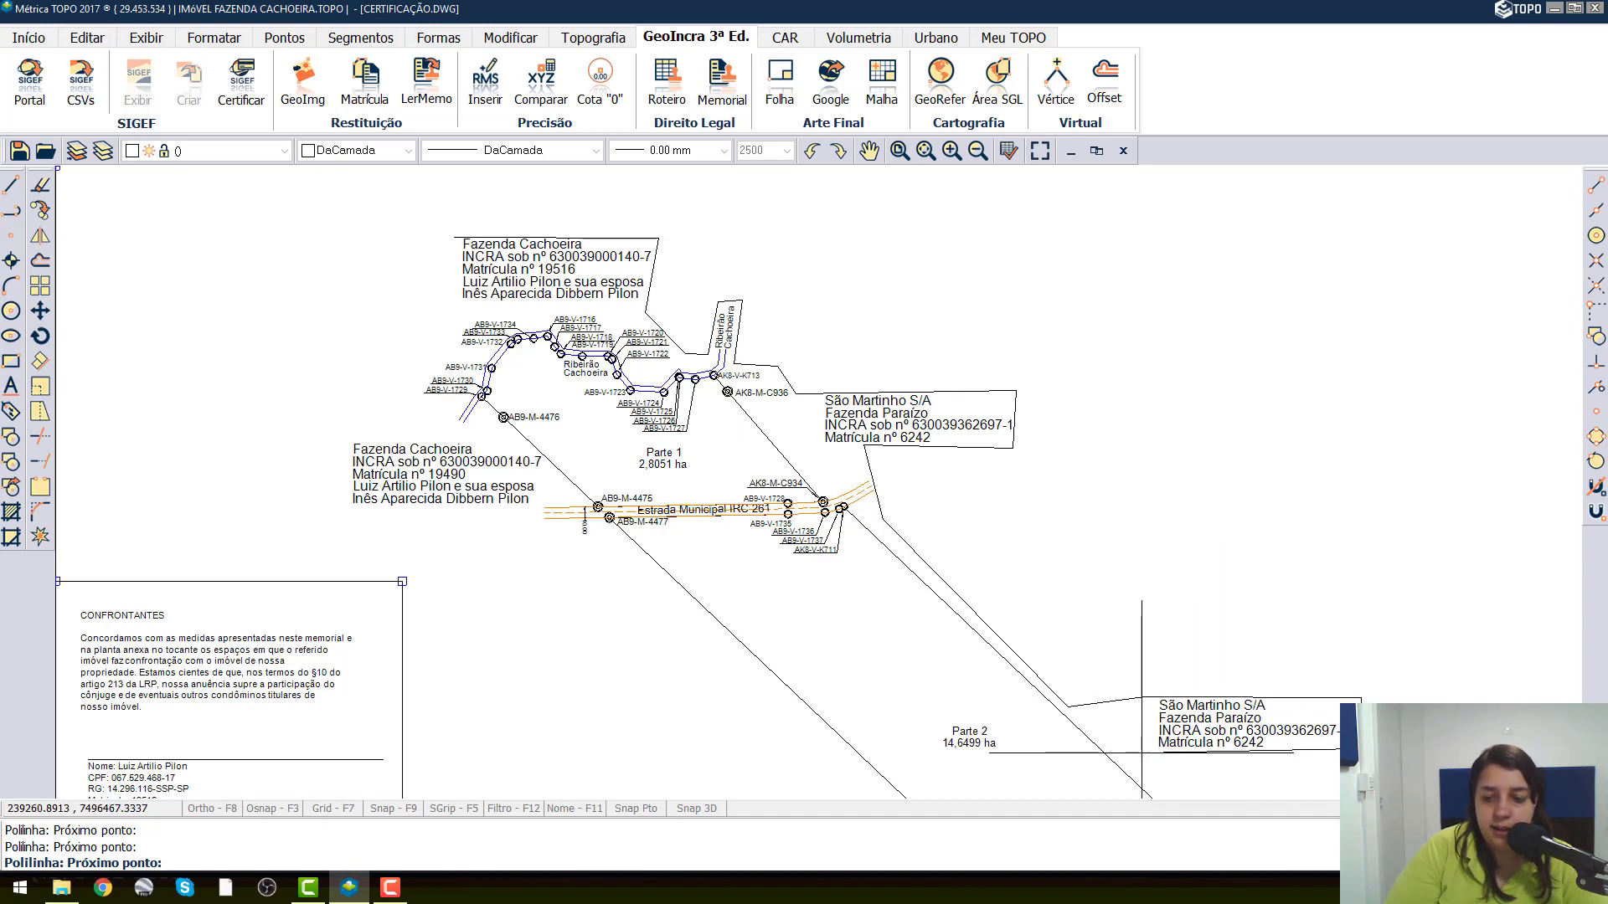
middle_click_drag(1166, 744, 753, 313)
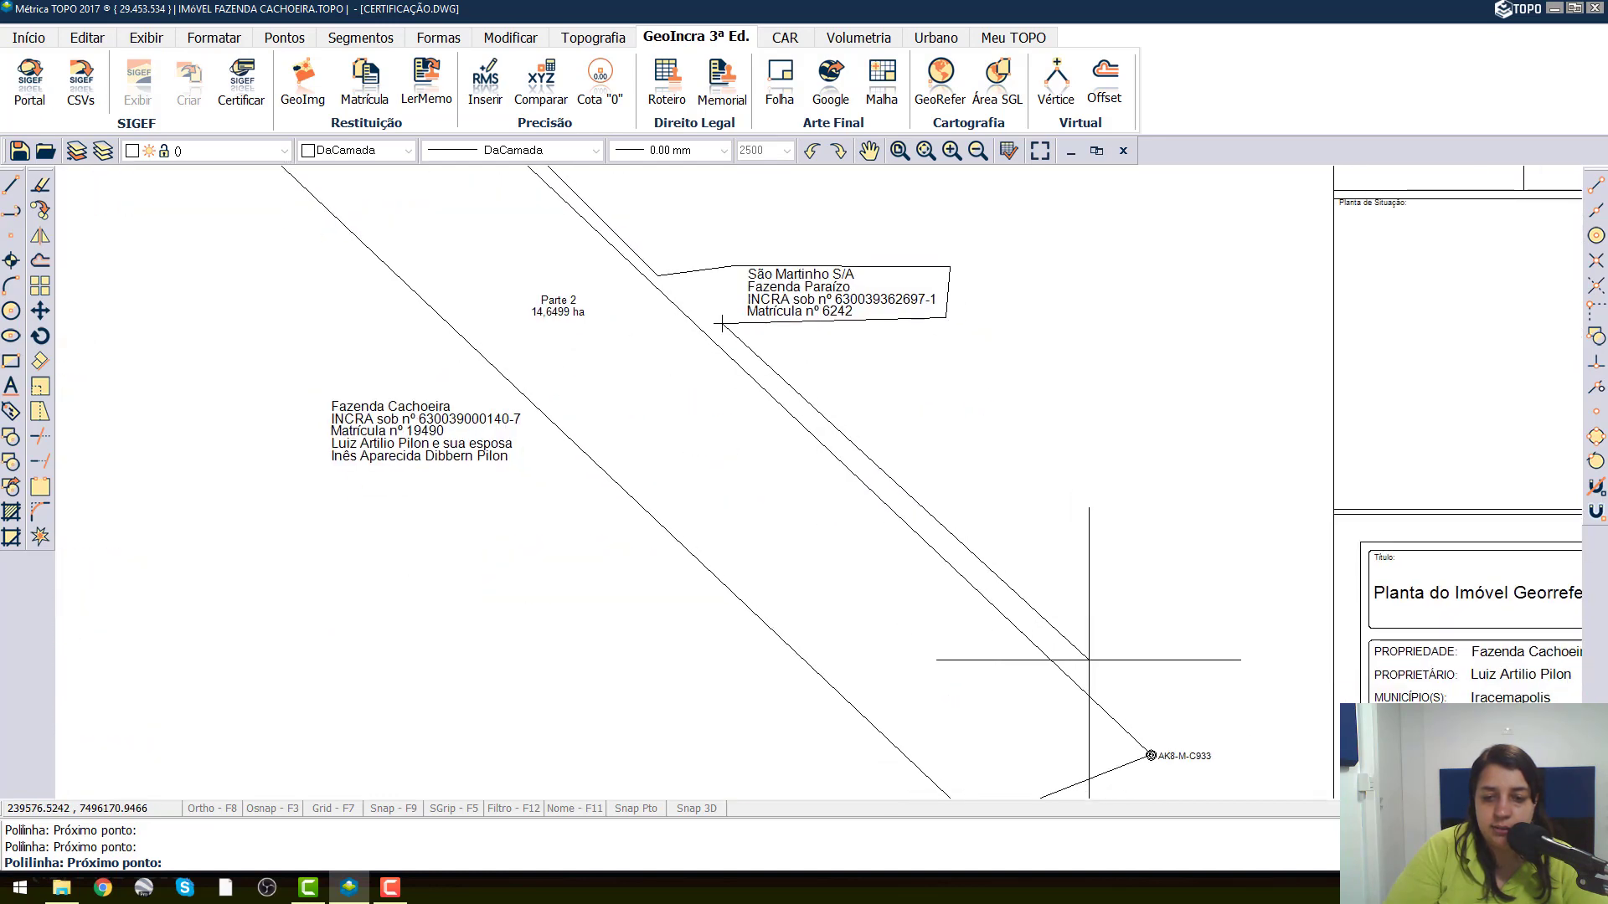
Extend the island polyline down the Parte 2 boundary and around the AK8-M-C933 vertex label.
left_click(1210, 742)
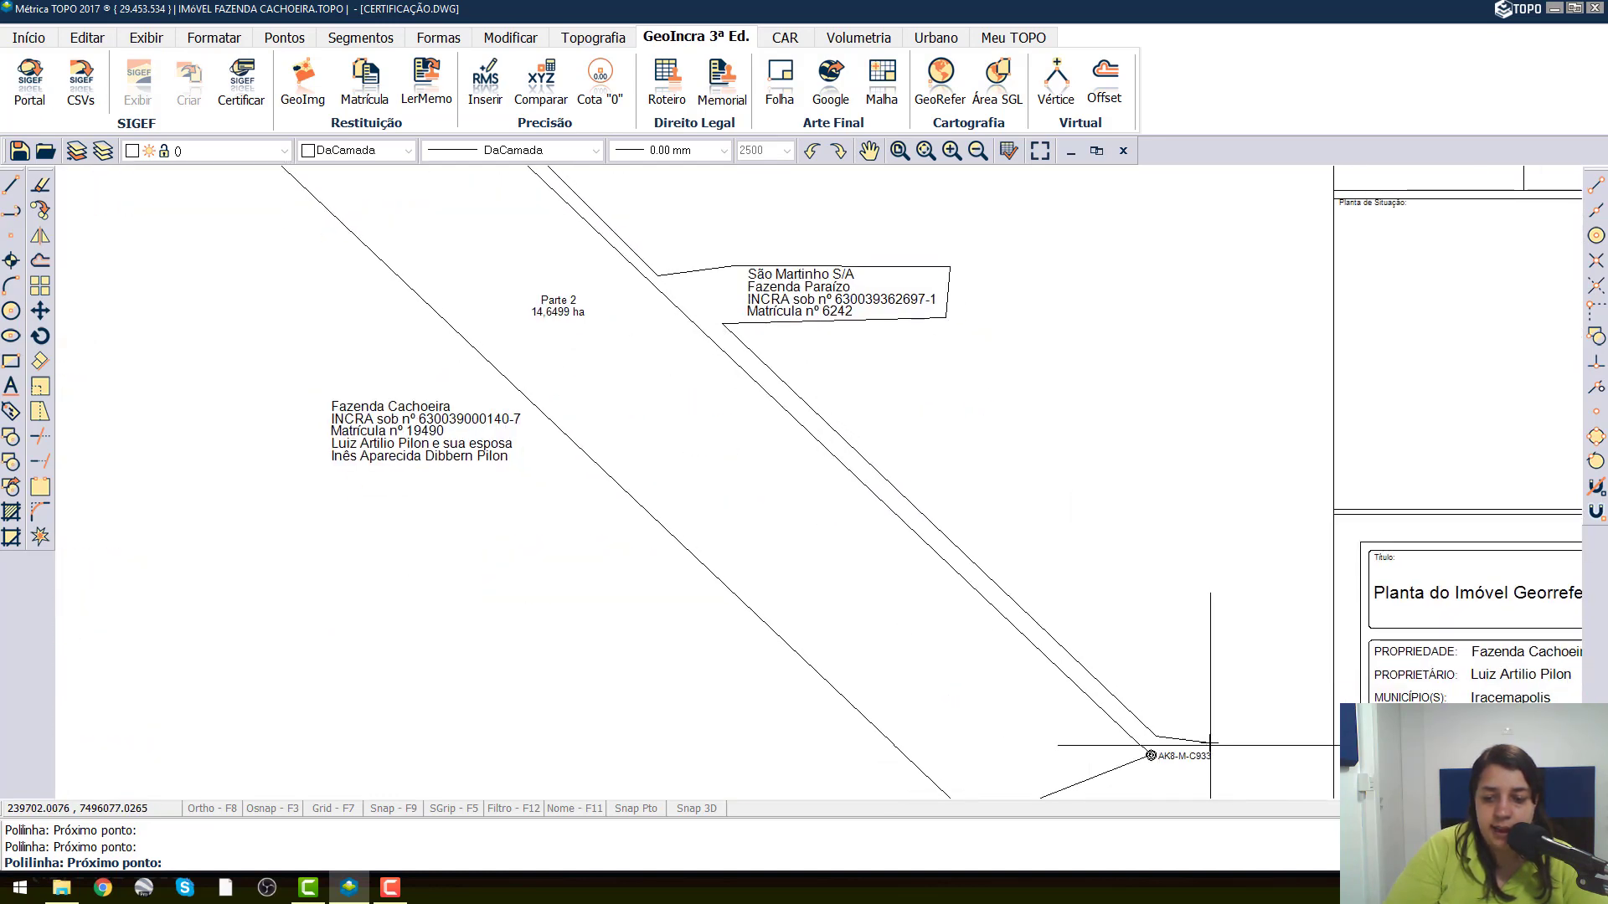
left_click(1213, 768)
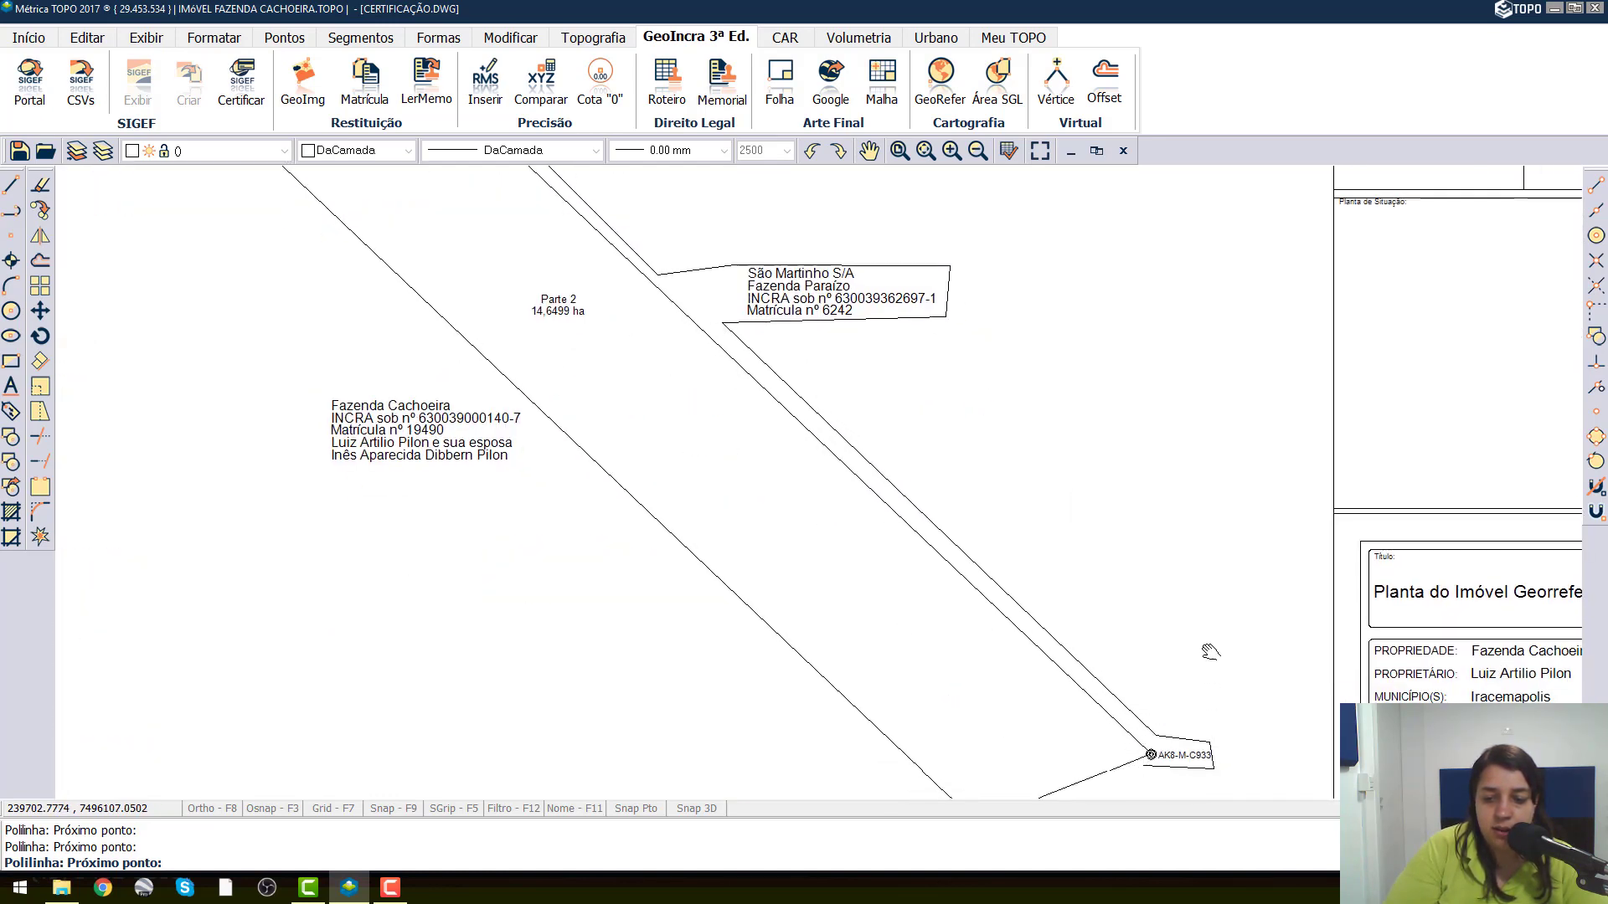
middle_click_drag(1205, 781, 1181, 518)
Trace the island polyline around the southernmost São Martinho S/A label and up to the vertex label at the property's southern corner.
left_click(1140, 541)
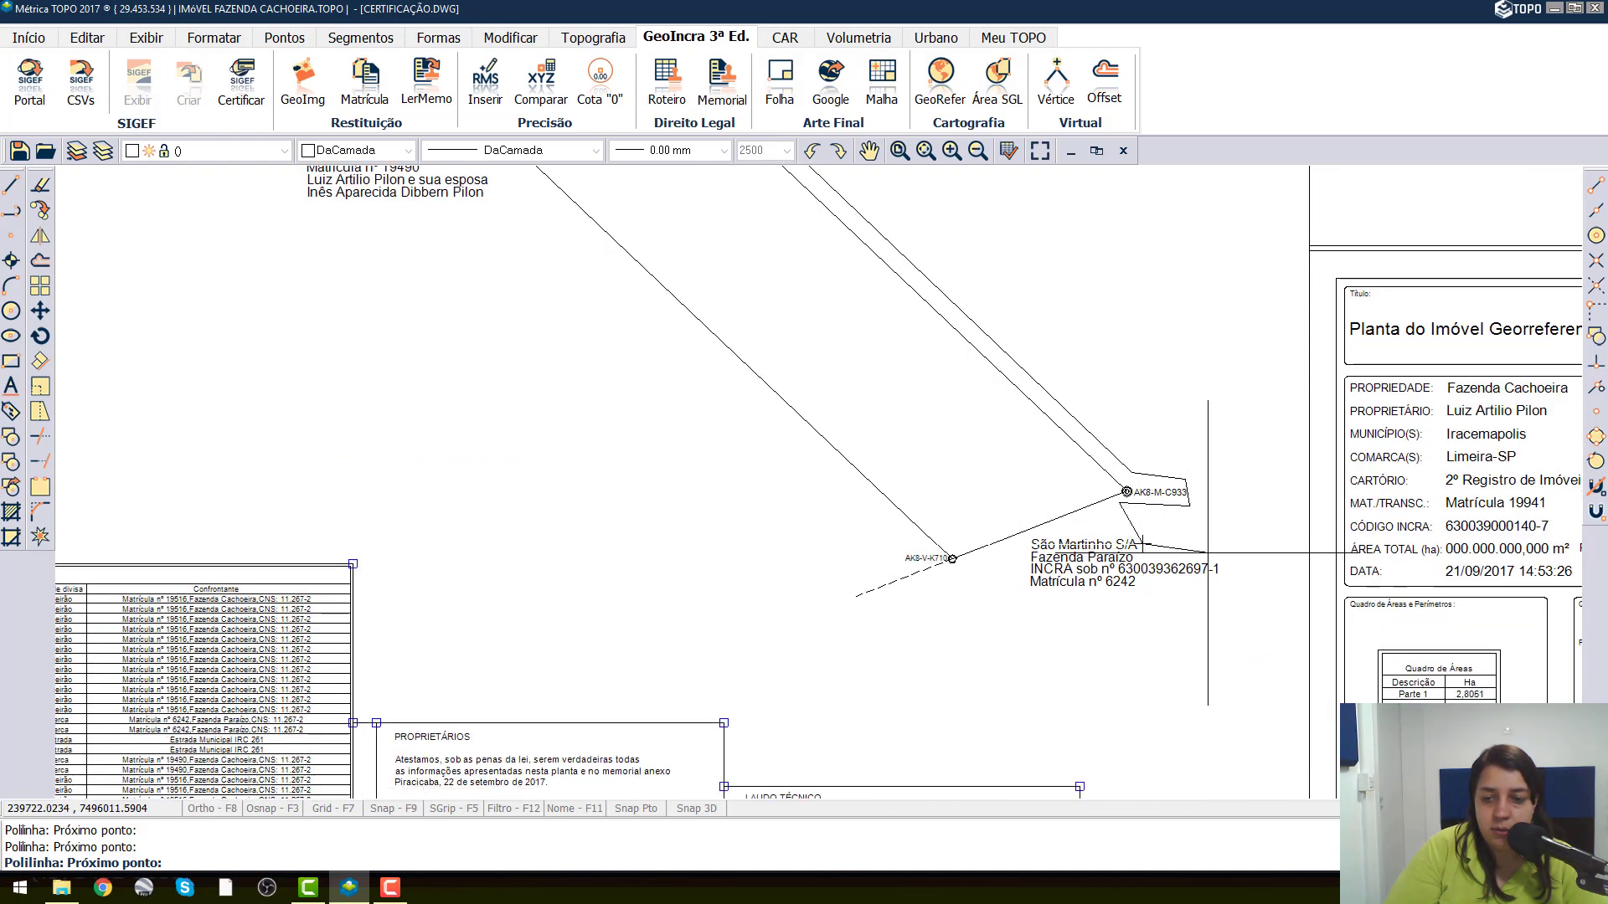
left_click(1231, 552)
left_click(1223, 601)
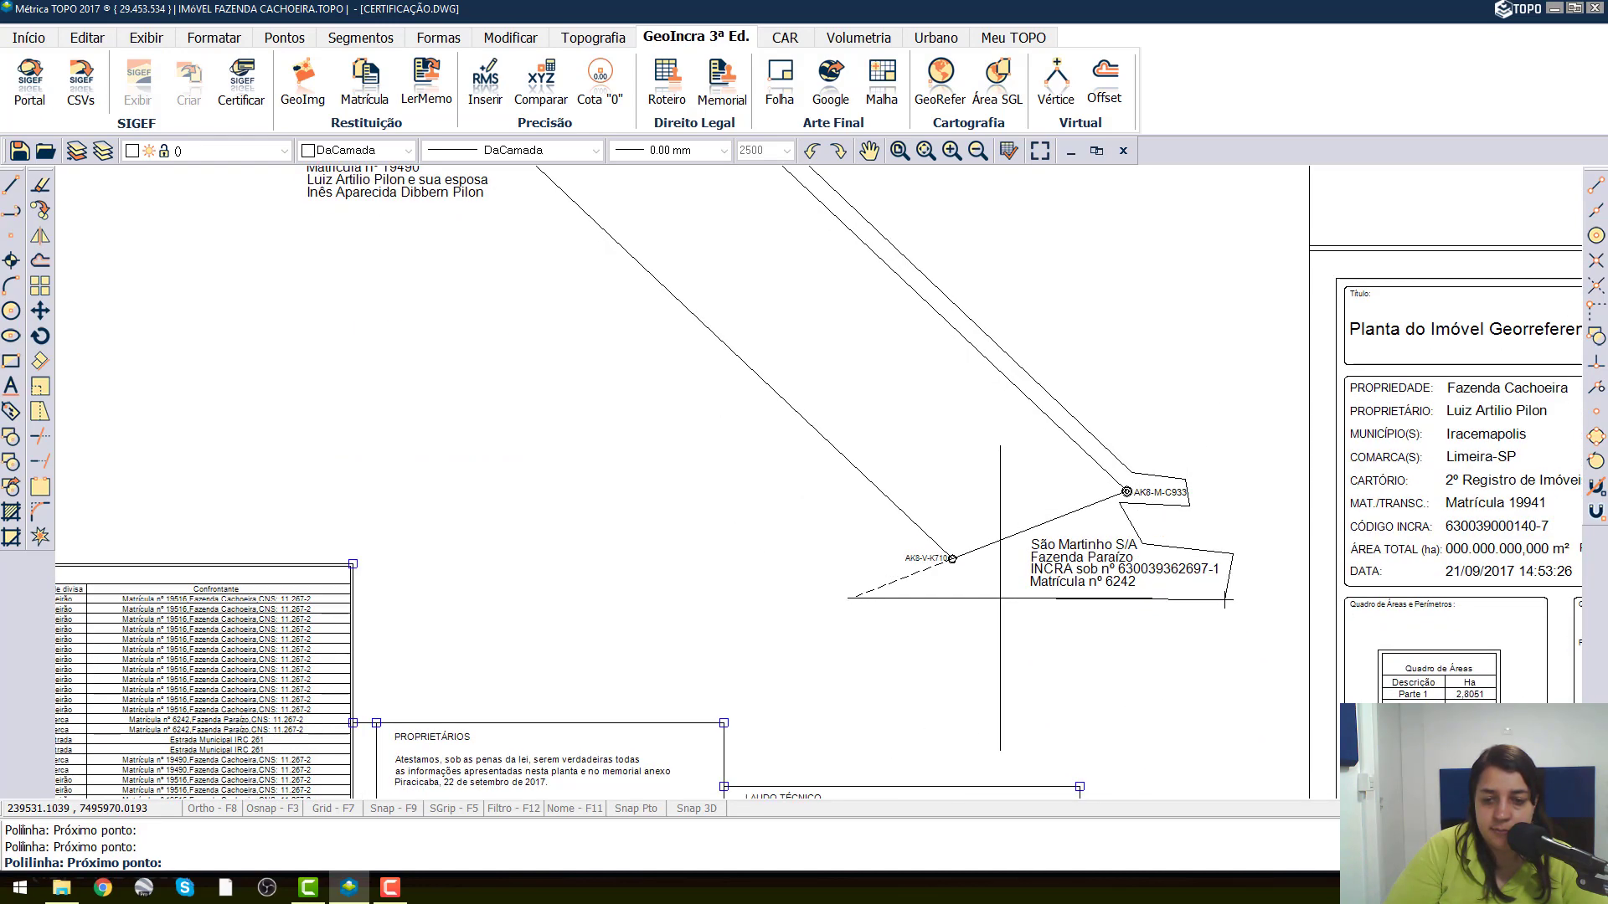
left_click(1000, 599)
left_click(901, 564)
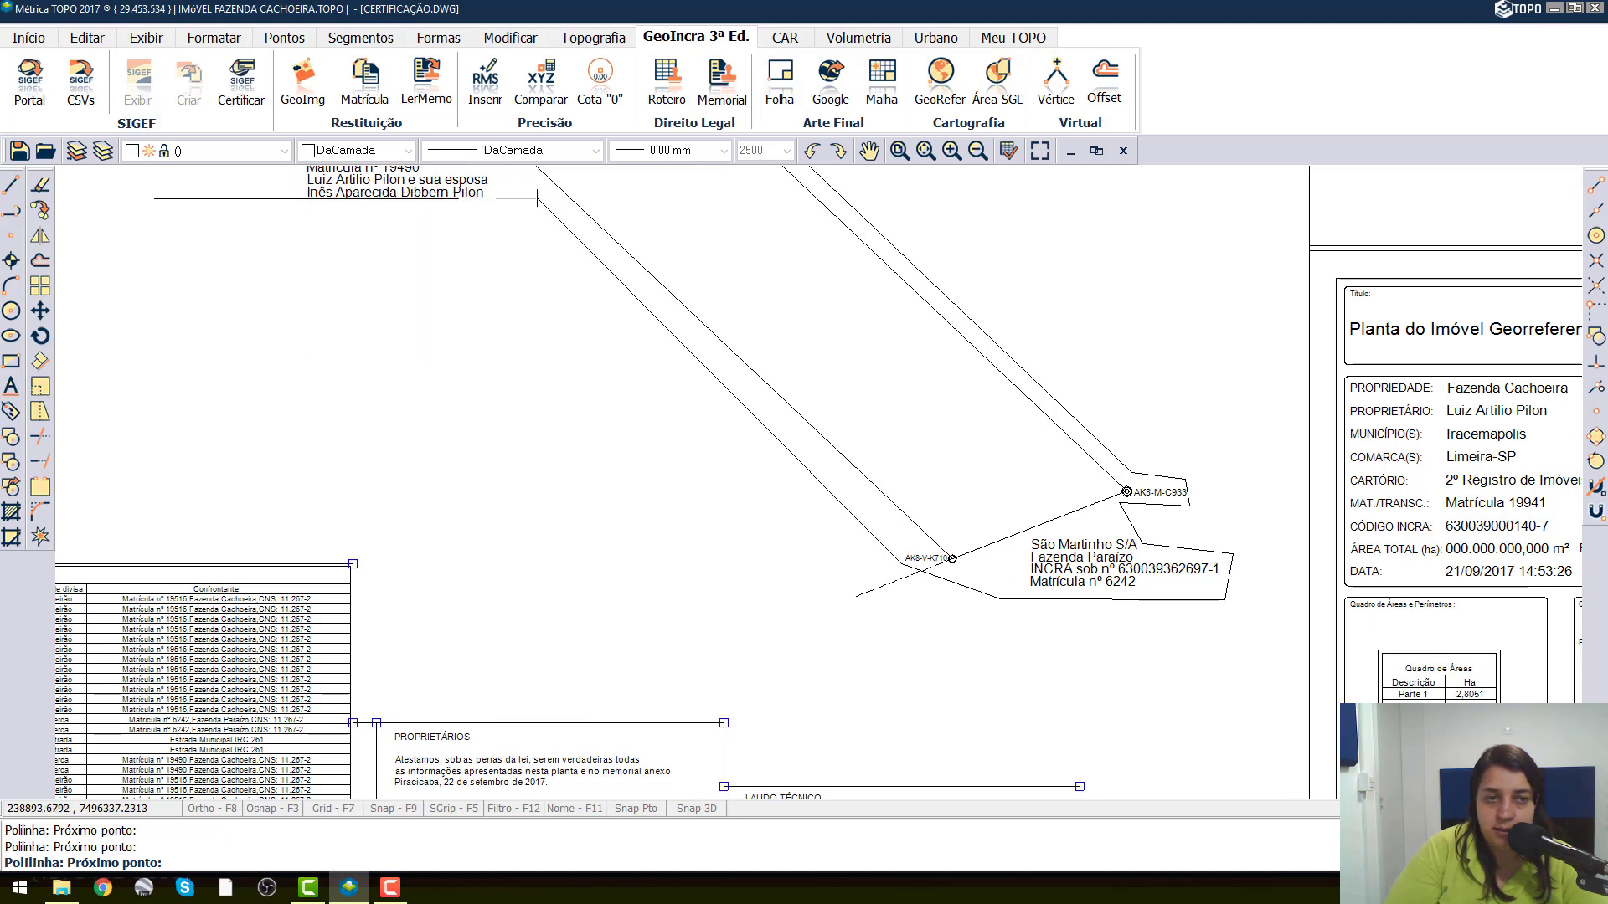
Follow the southwest boundary of Parte 2 with the island polyline and enclose the Fazenda Cachoeira label beside it.
middle_click_drag(438, 230, 878, 515)
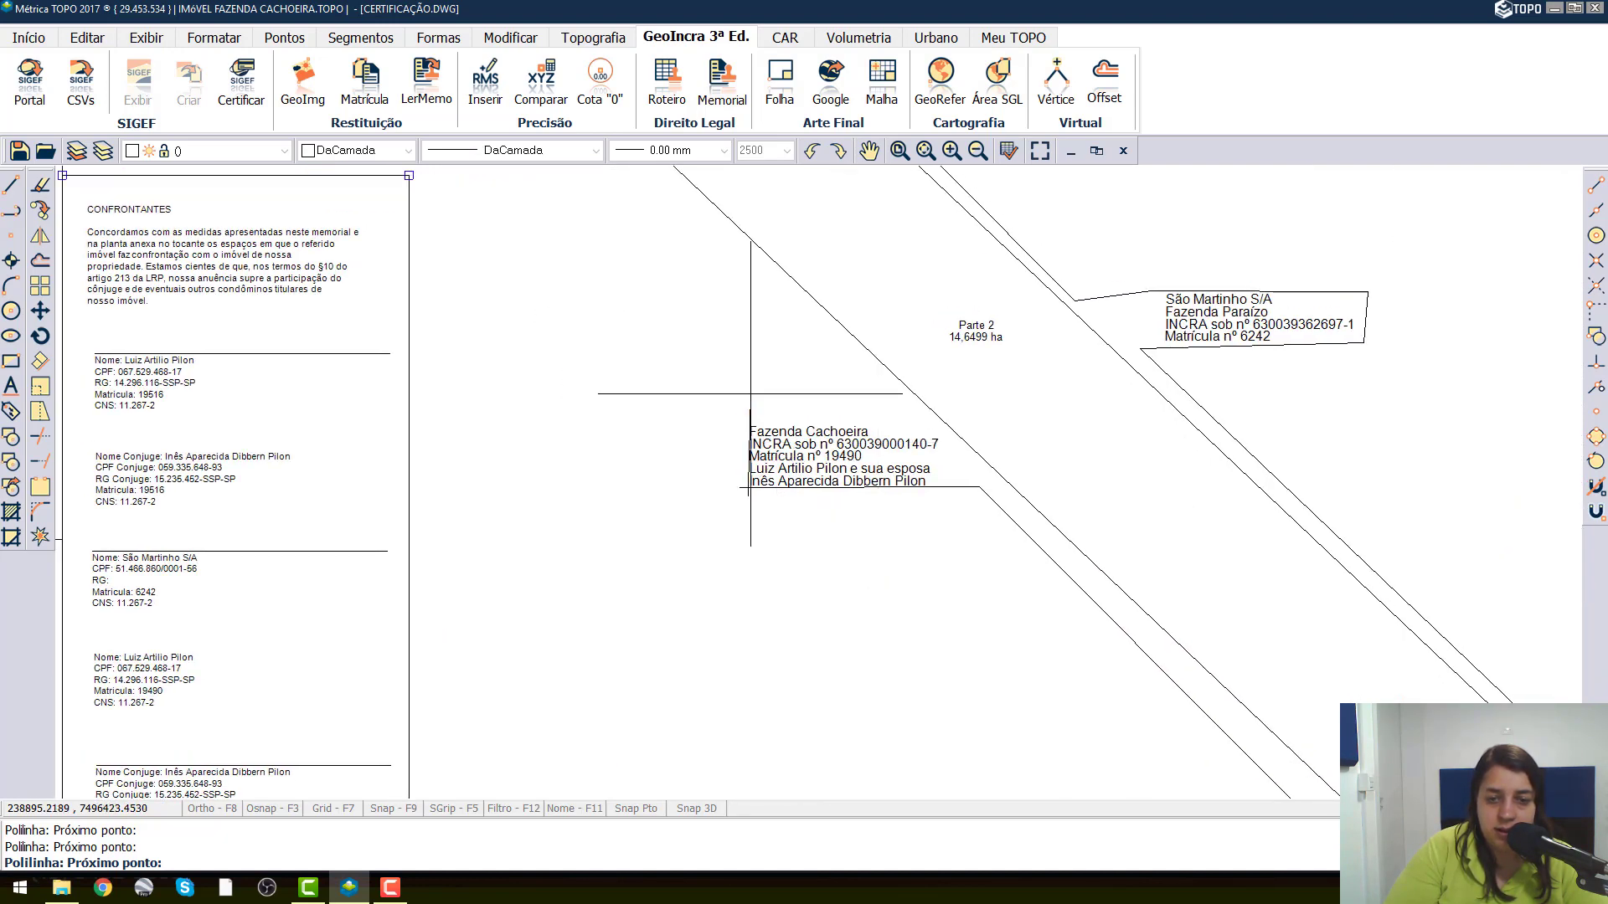
left_click(746, 403)
left_click(897, 404)
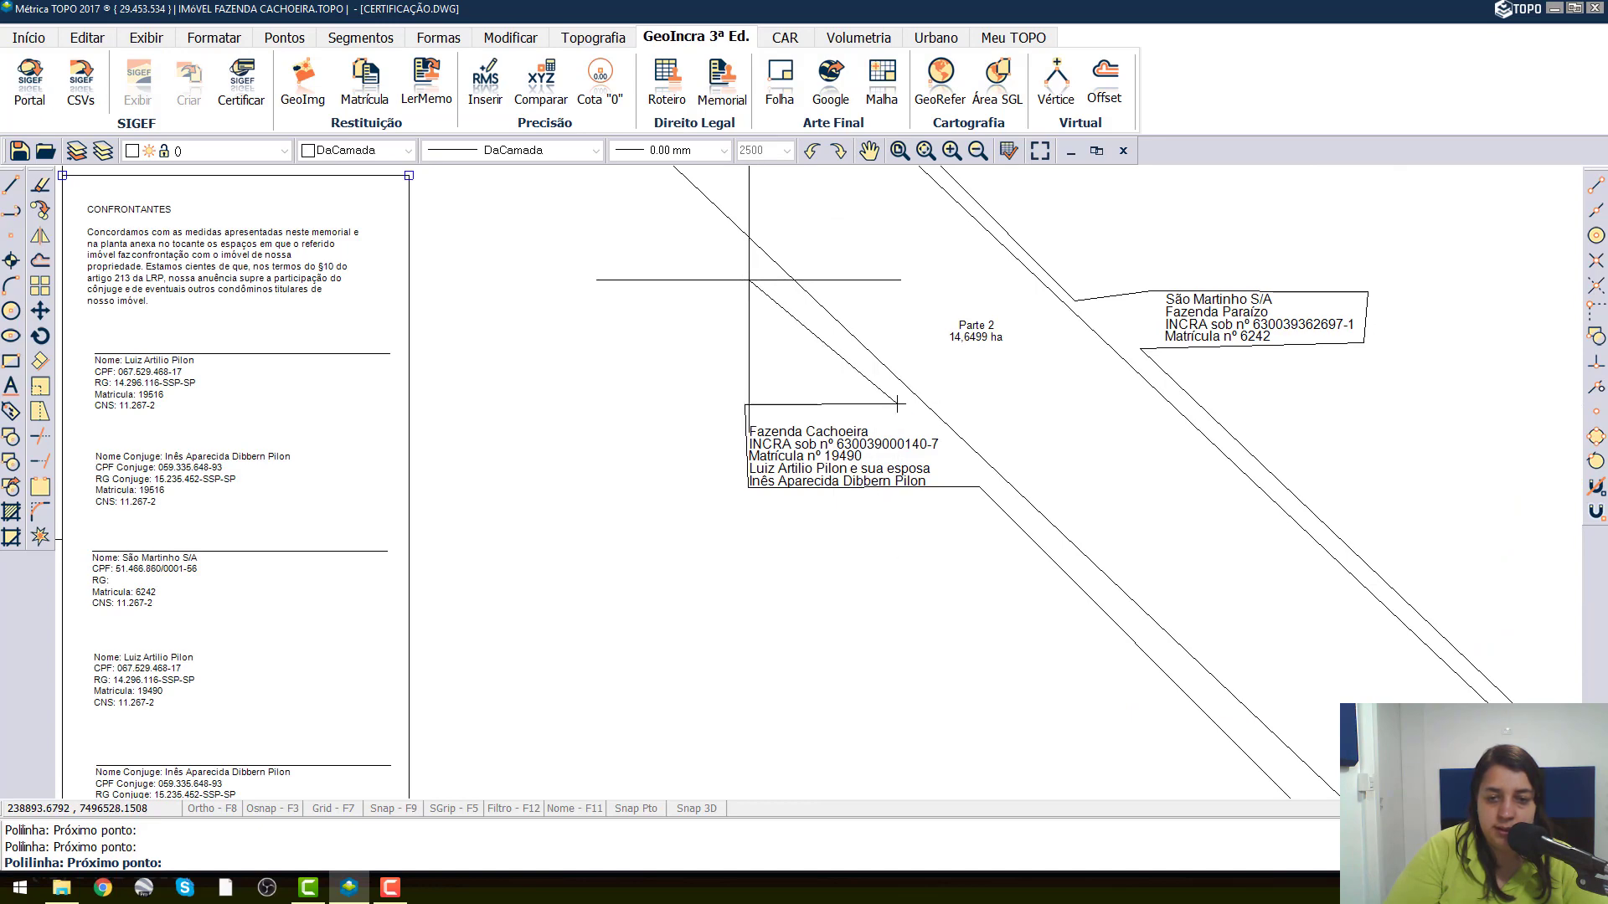
Finish the island polyline past the road, around the western Fazenda Cachoeira label and the AB9-V vertex labels, back to its start.
middle_click_drag(778, 443, 827, 591)
middle_click_drag(593, 253, 749, 490)
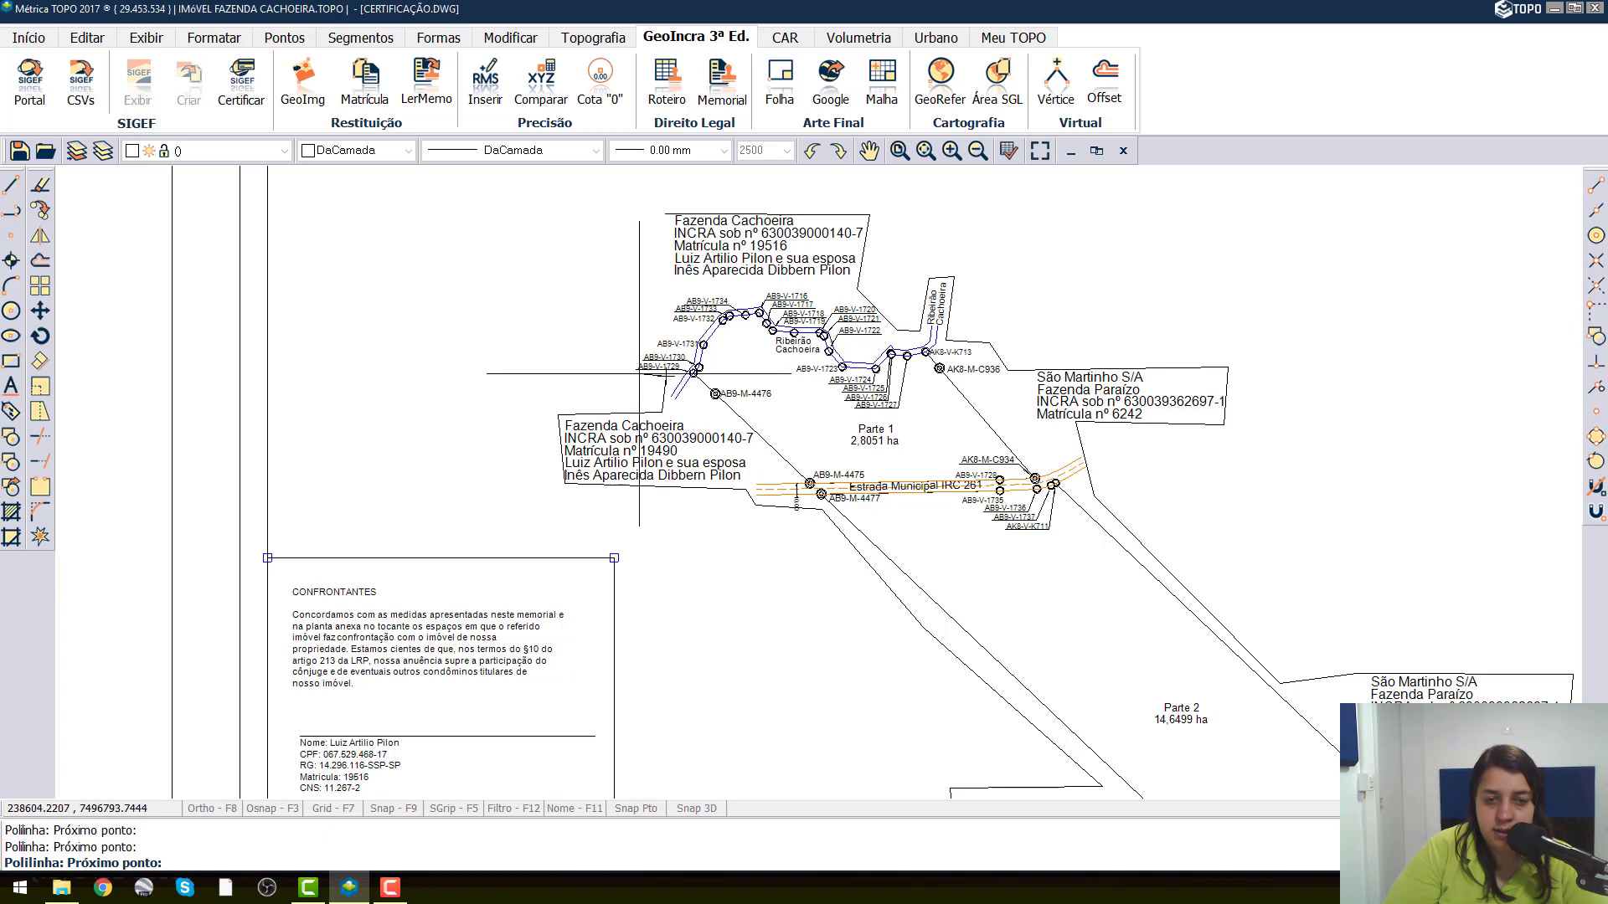
left_click(664, 308)
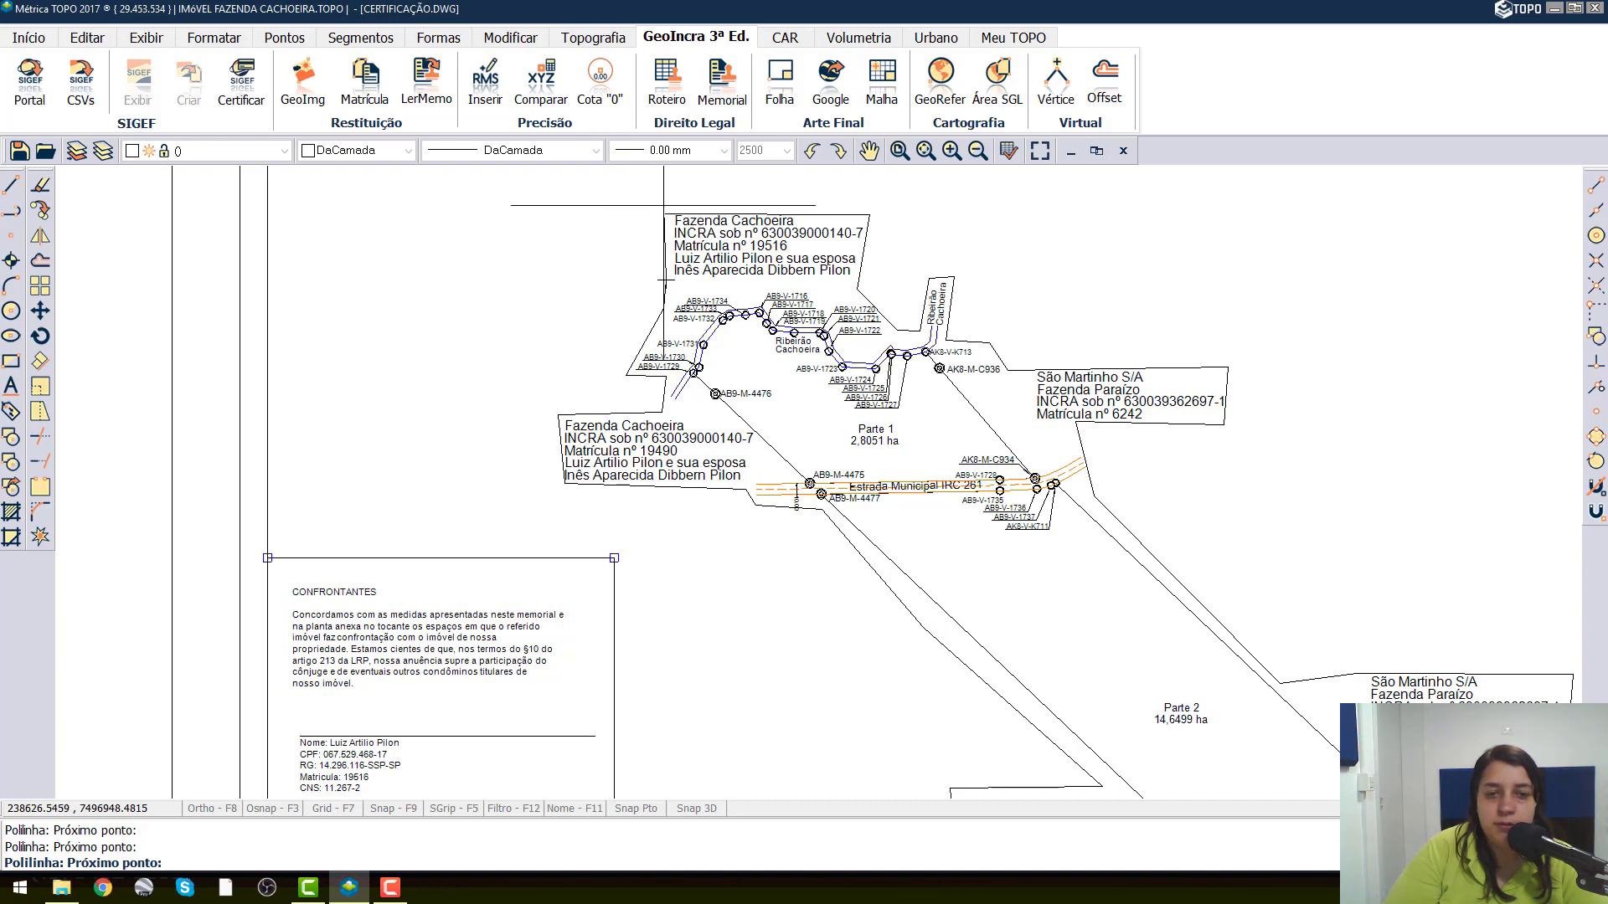
left_click(882, 84)
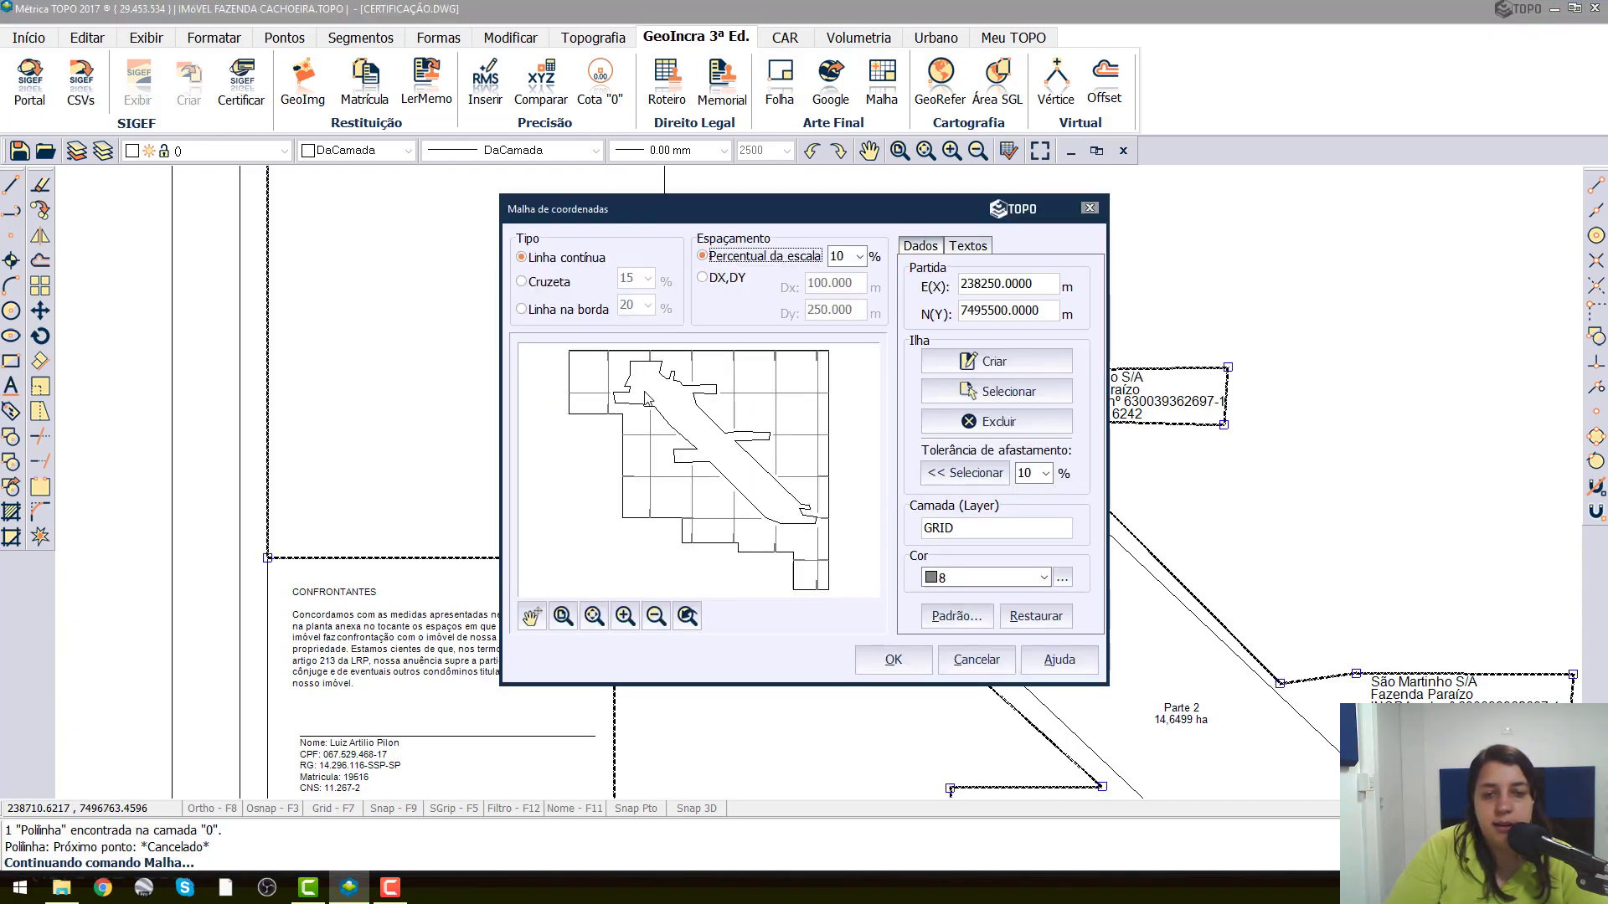
key("ctrl")
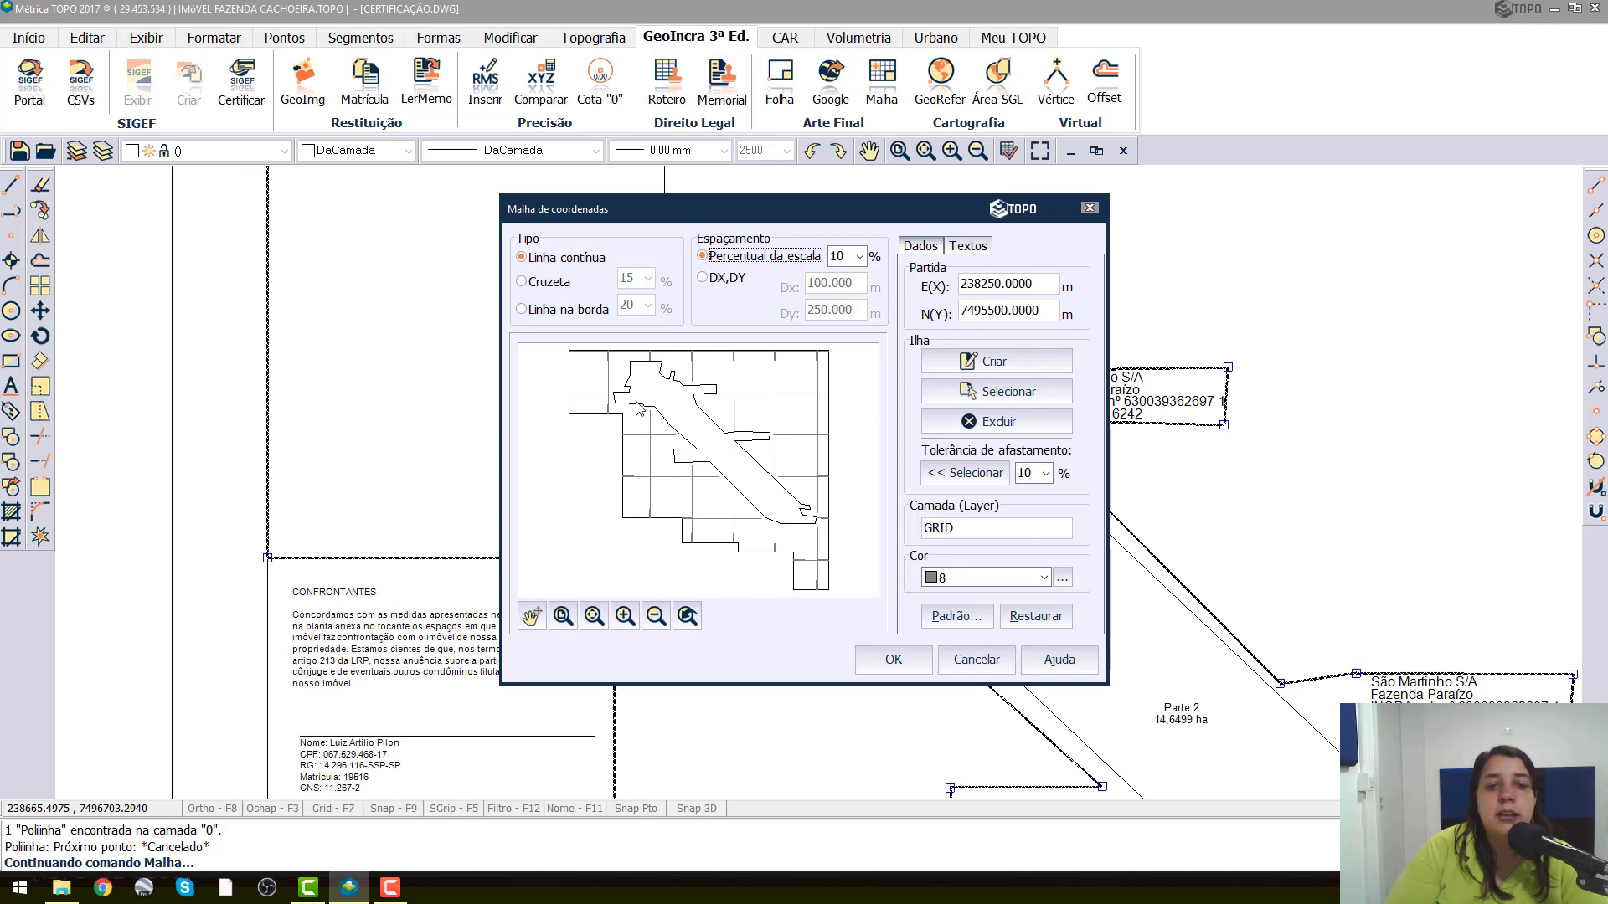
key("ctrl")
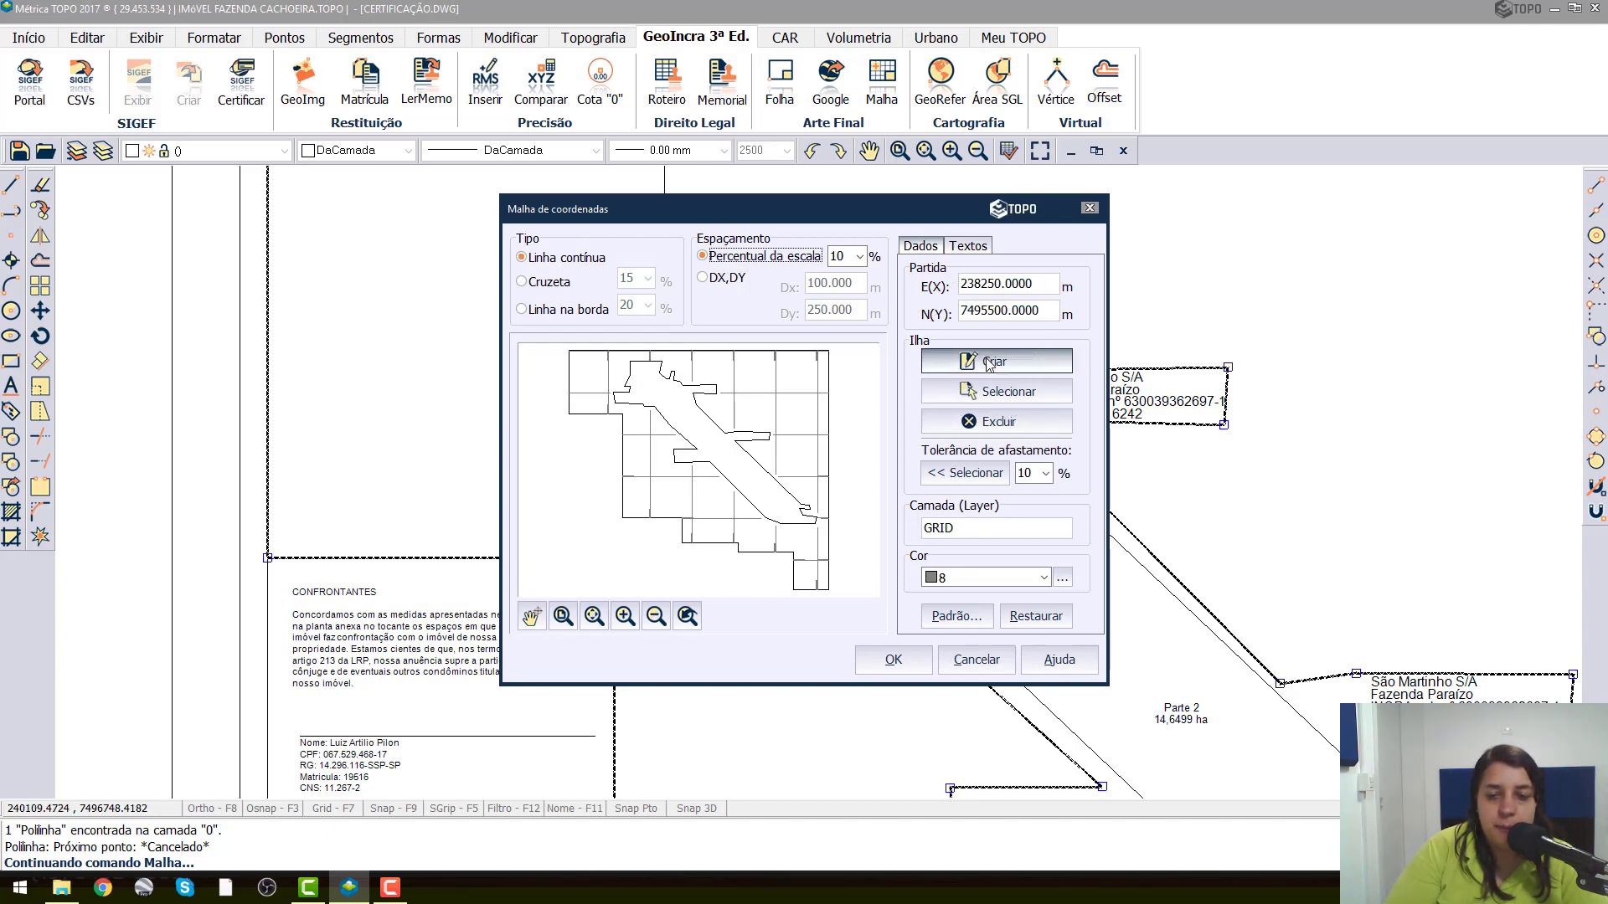
key("ctrl")
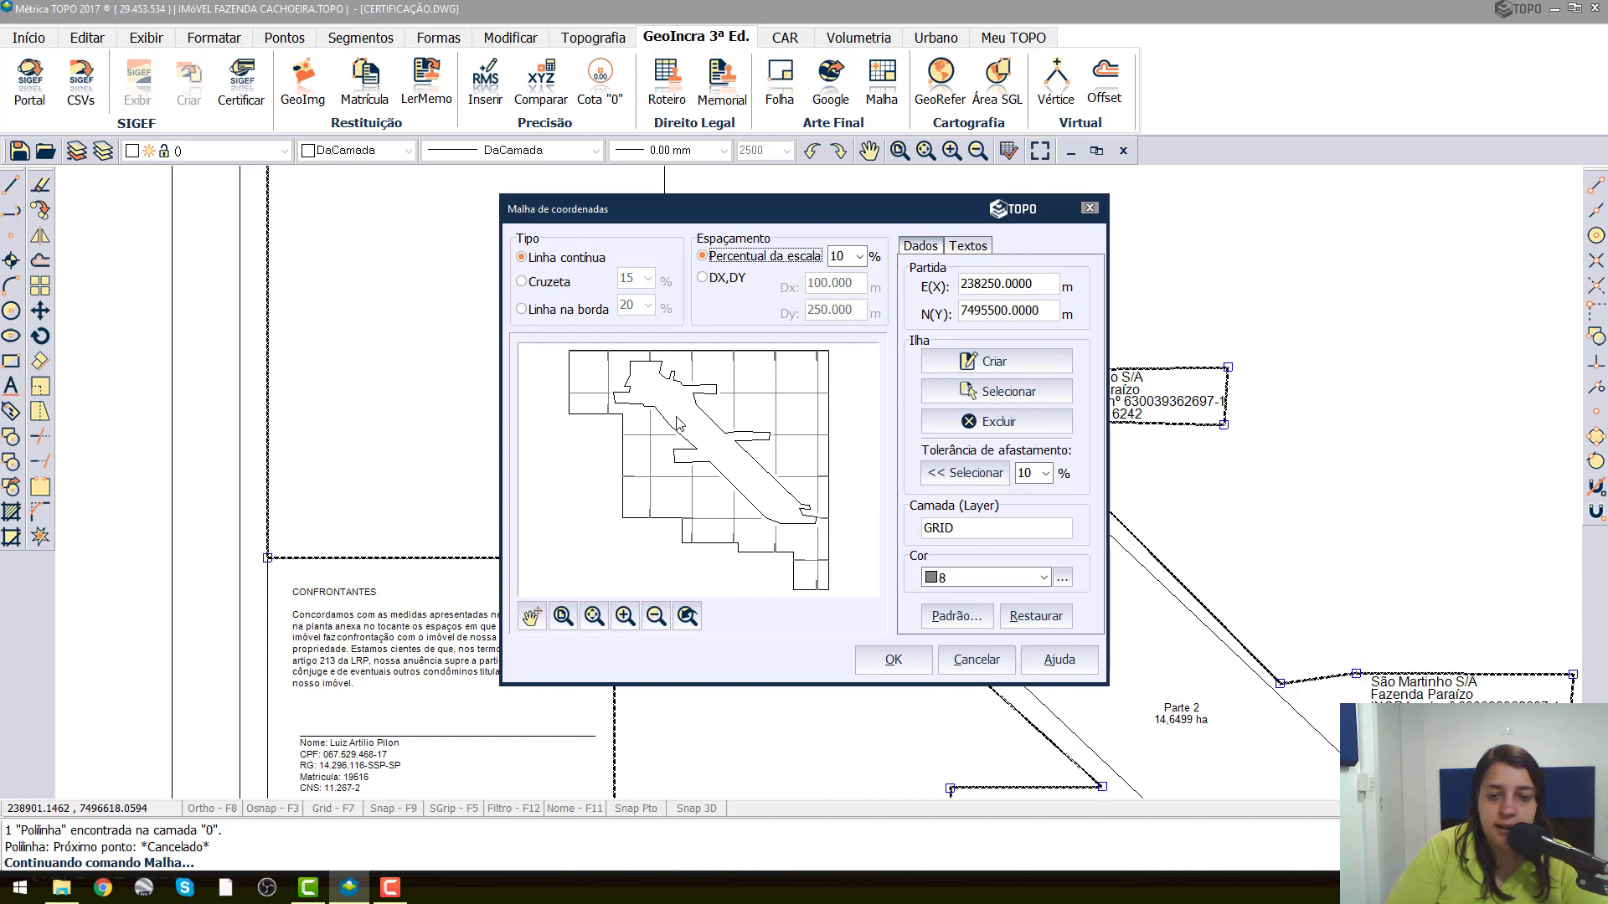
key("ctrl")
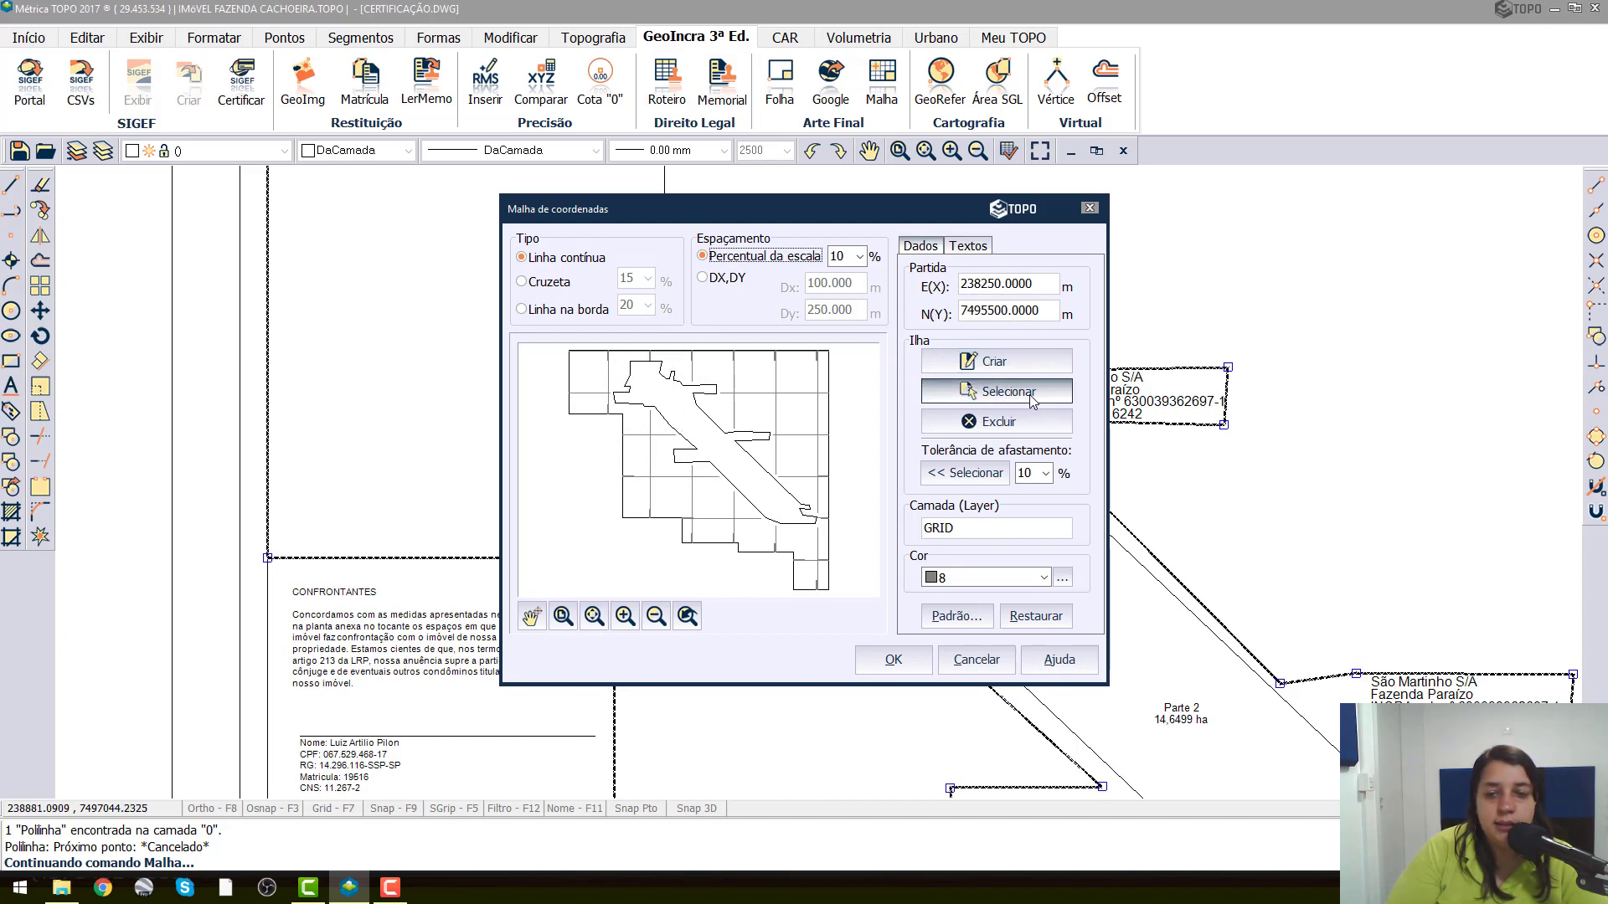
key("ctrl")
key("ctrl")
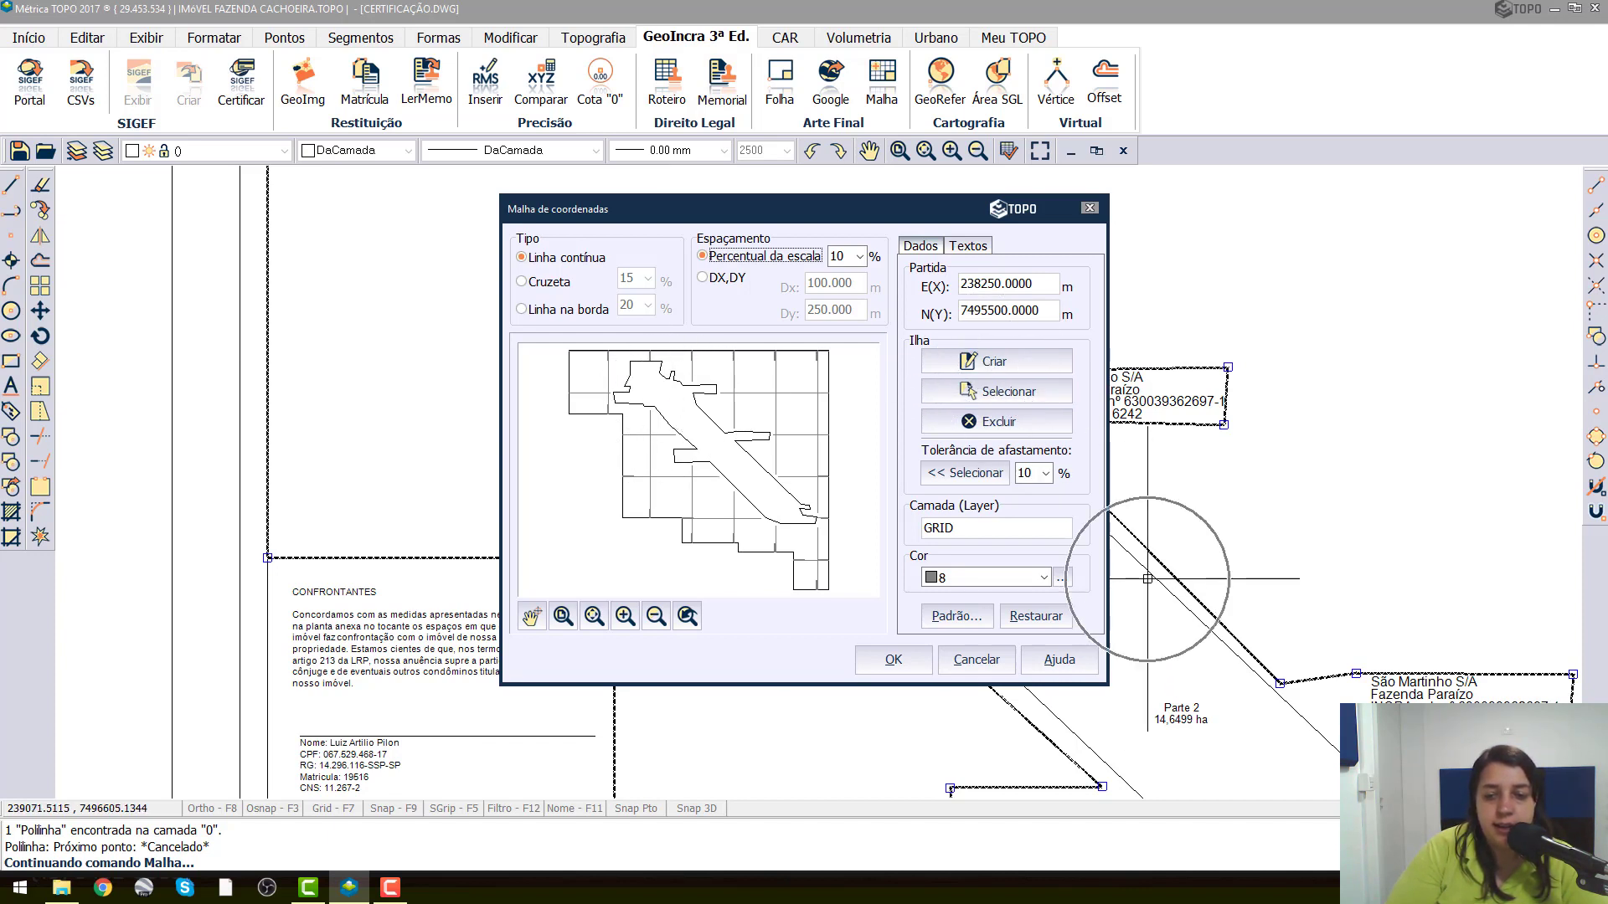
key("ctrl")
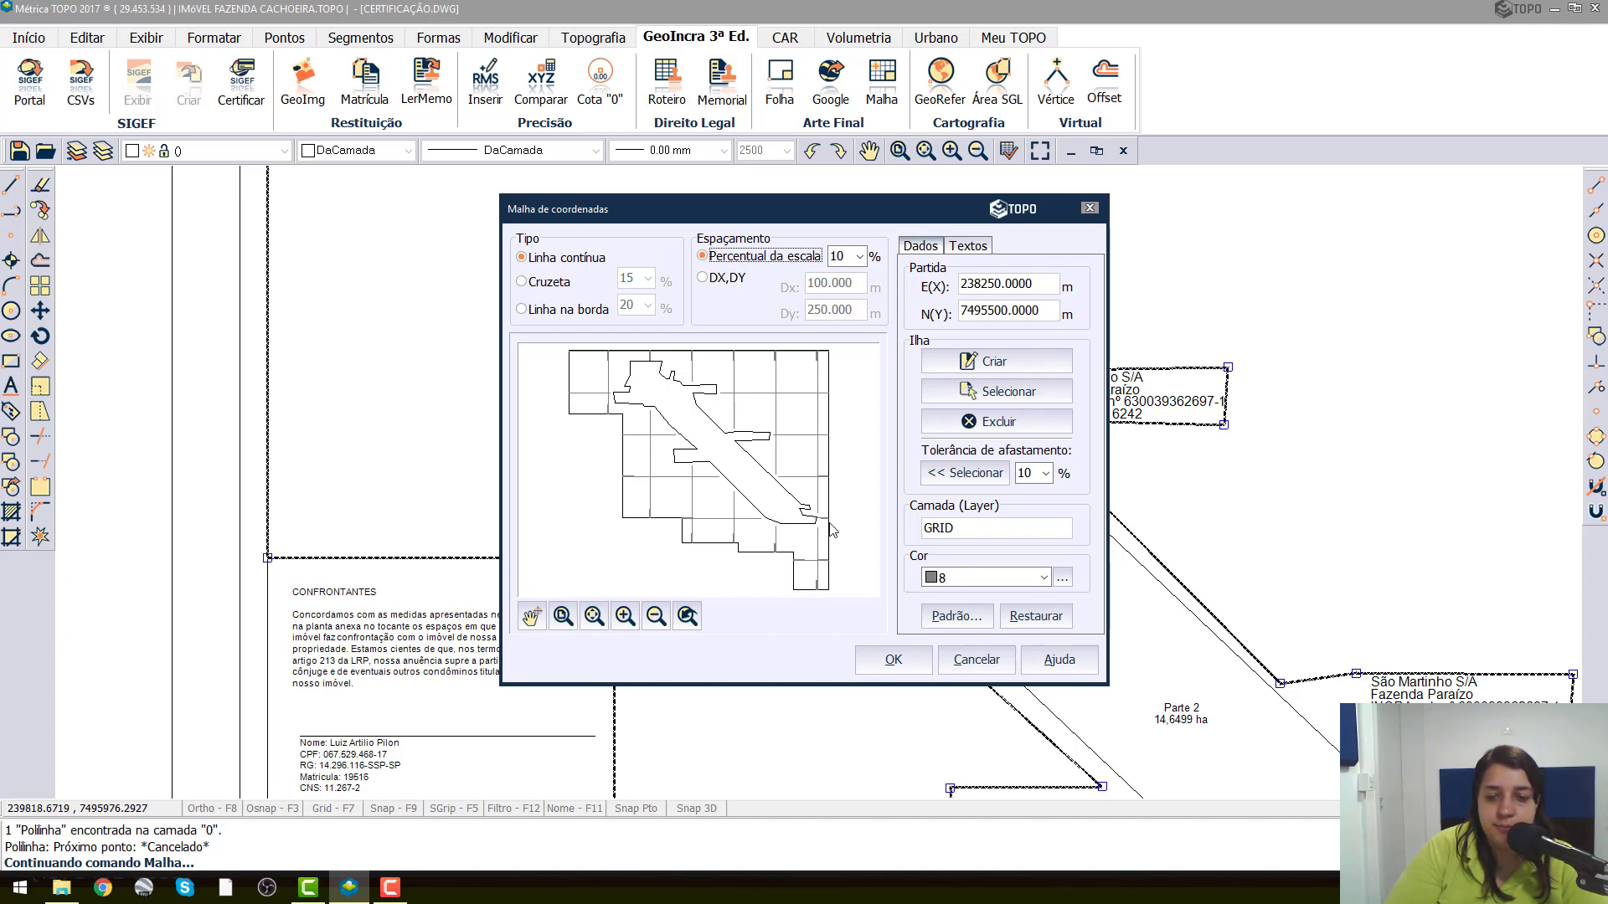
left_click(961, 532)
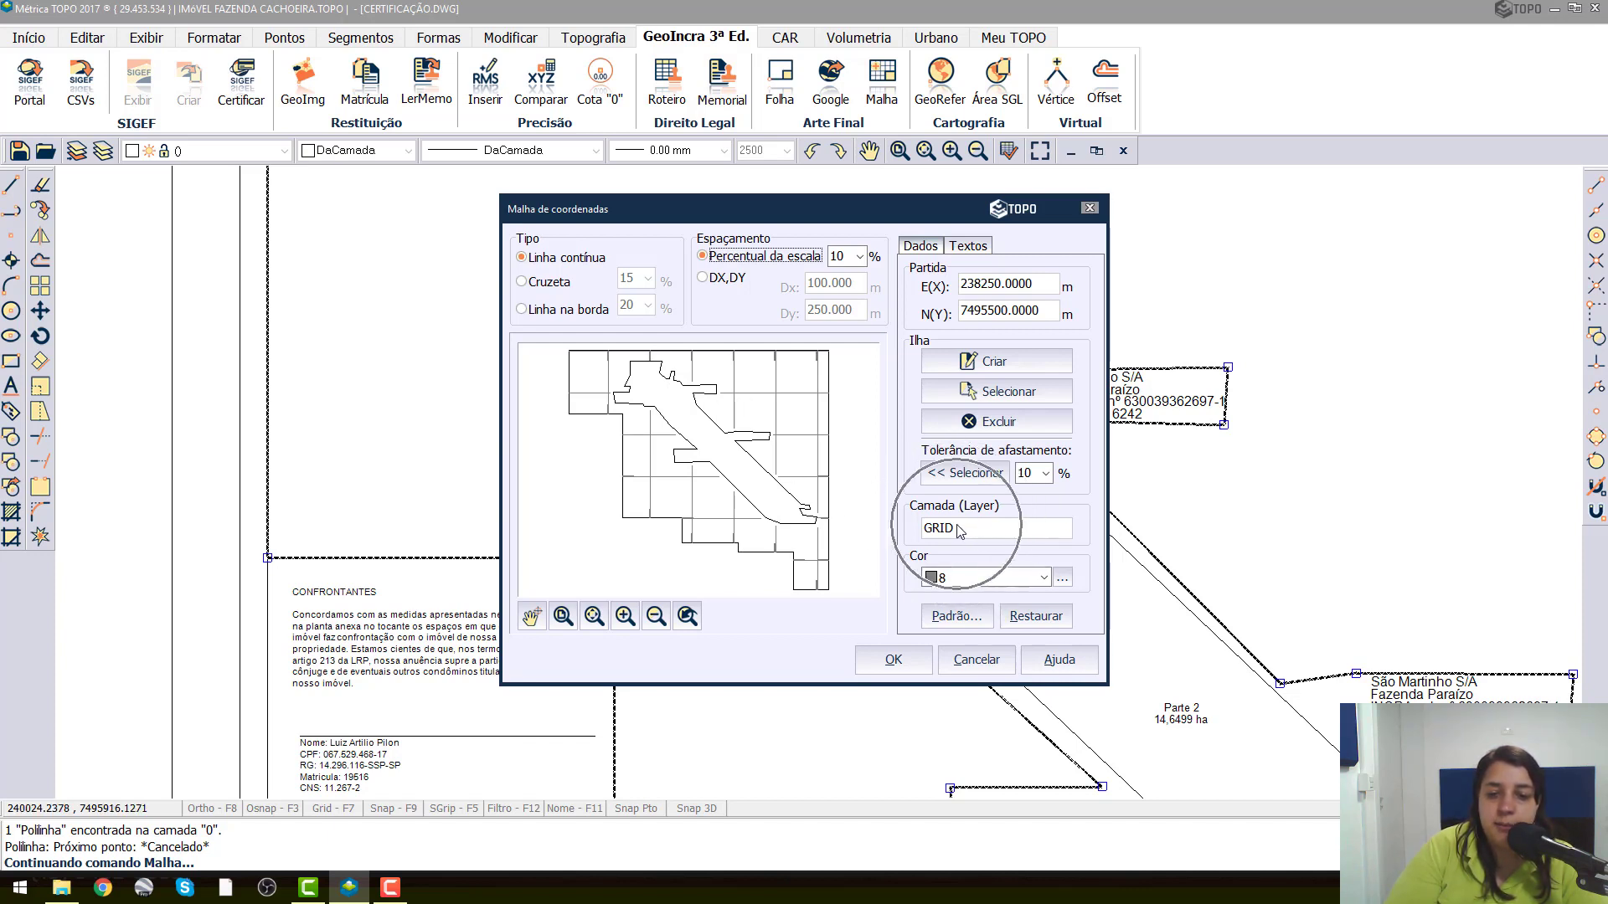
key("ctrl")
key("ctrl")
key("ctrl")
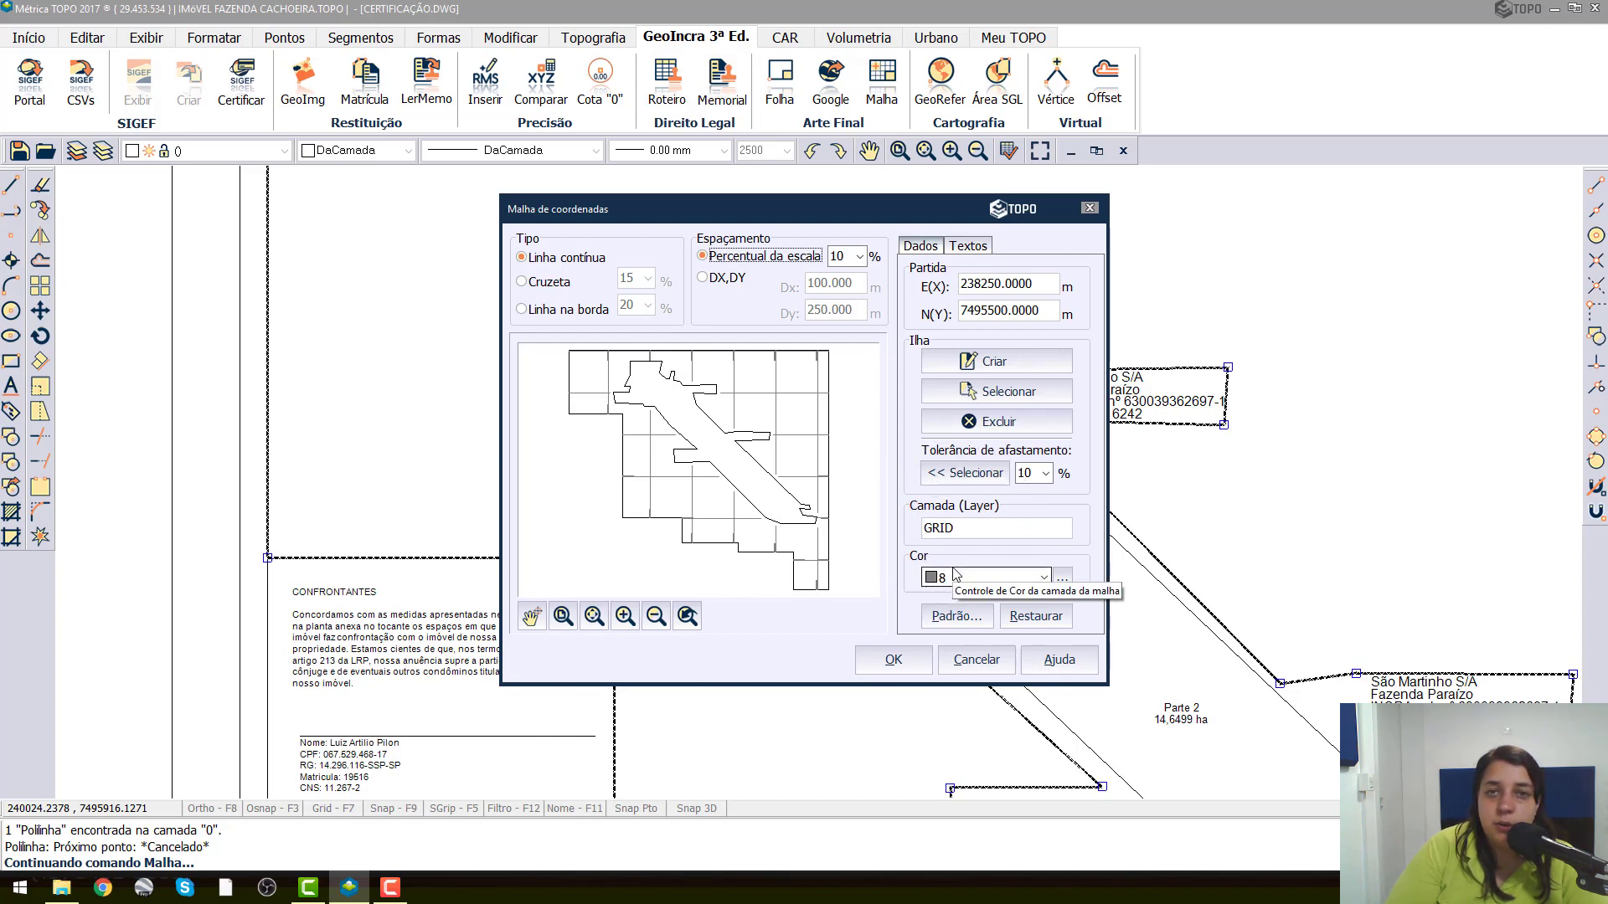
key("ctrl")
key("ctrl")
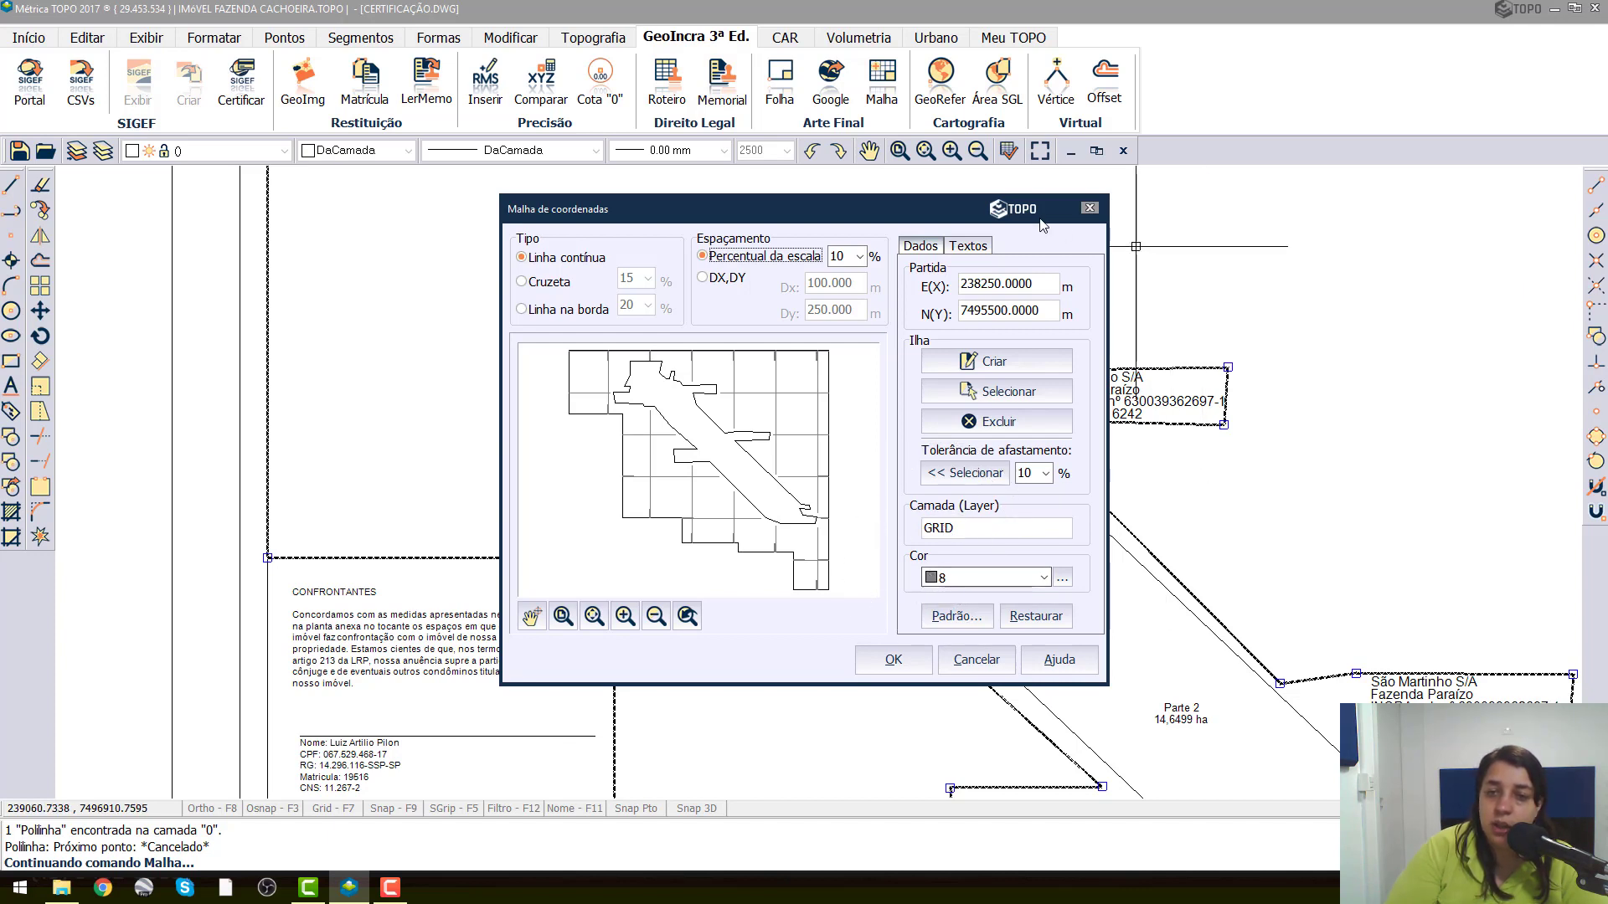
Set the grid texts to Lat. e Long., accepting UTM georeferencing with SIRGAS2000, Sul/Oeste and central meridian 45º00 Fuso 23.
left_click(970, 247)
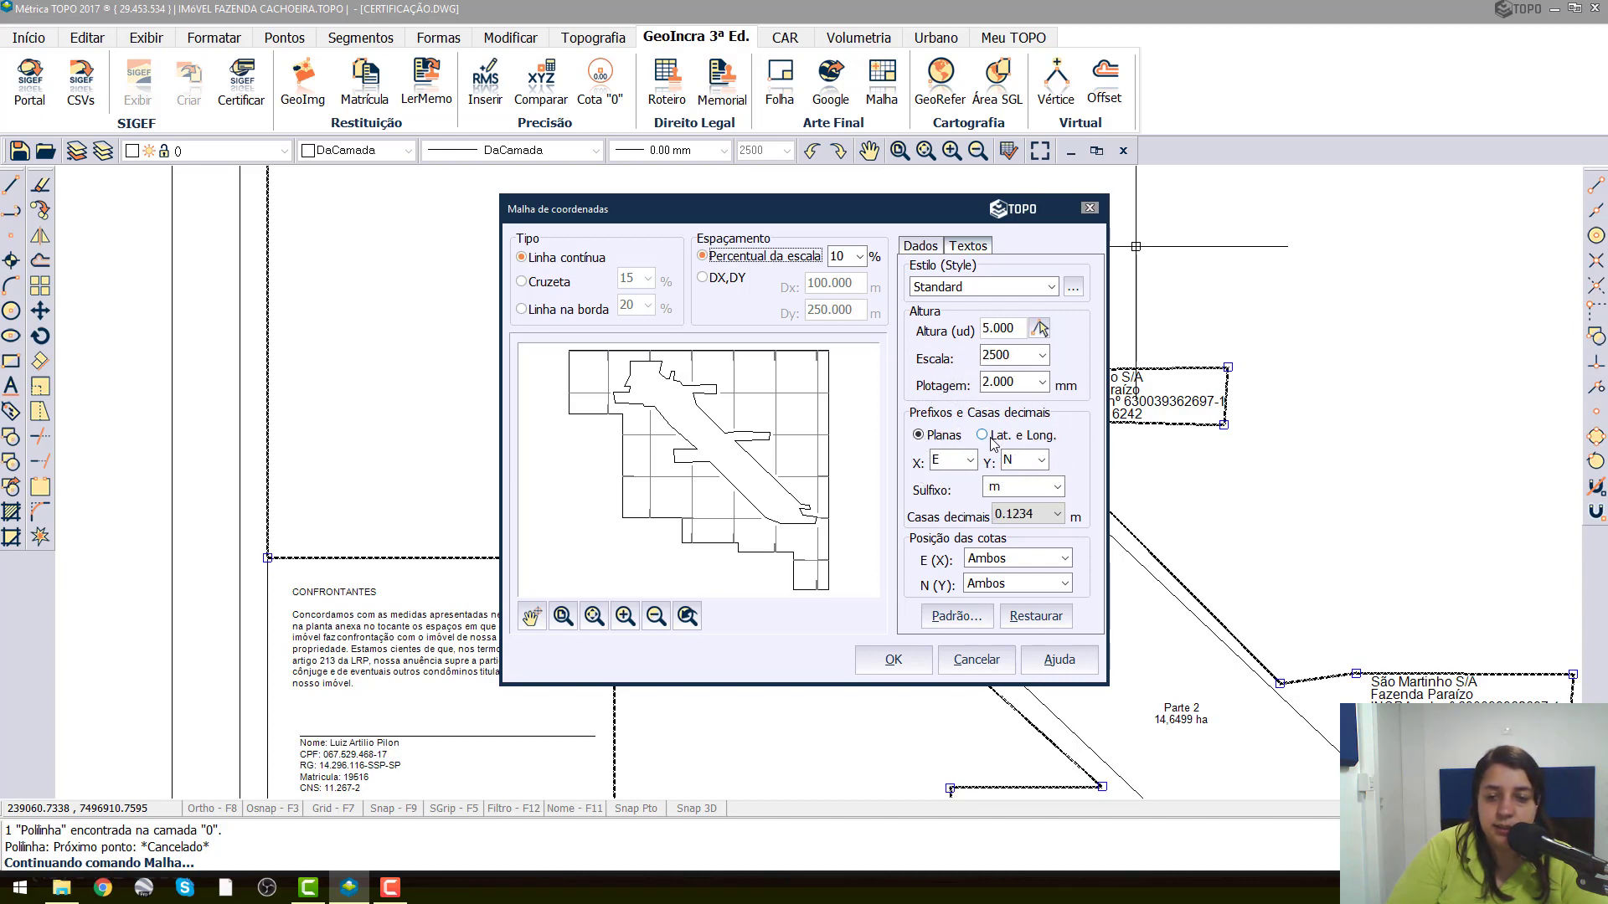
key("Return")
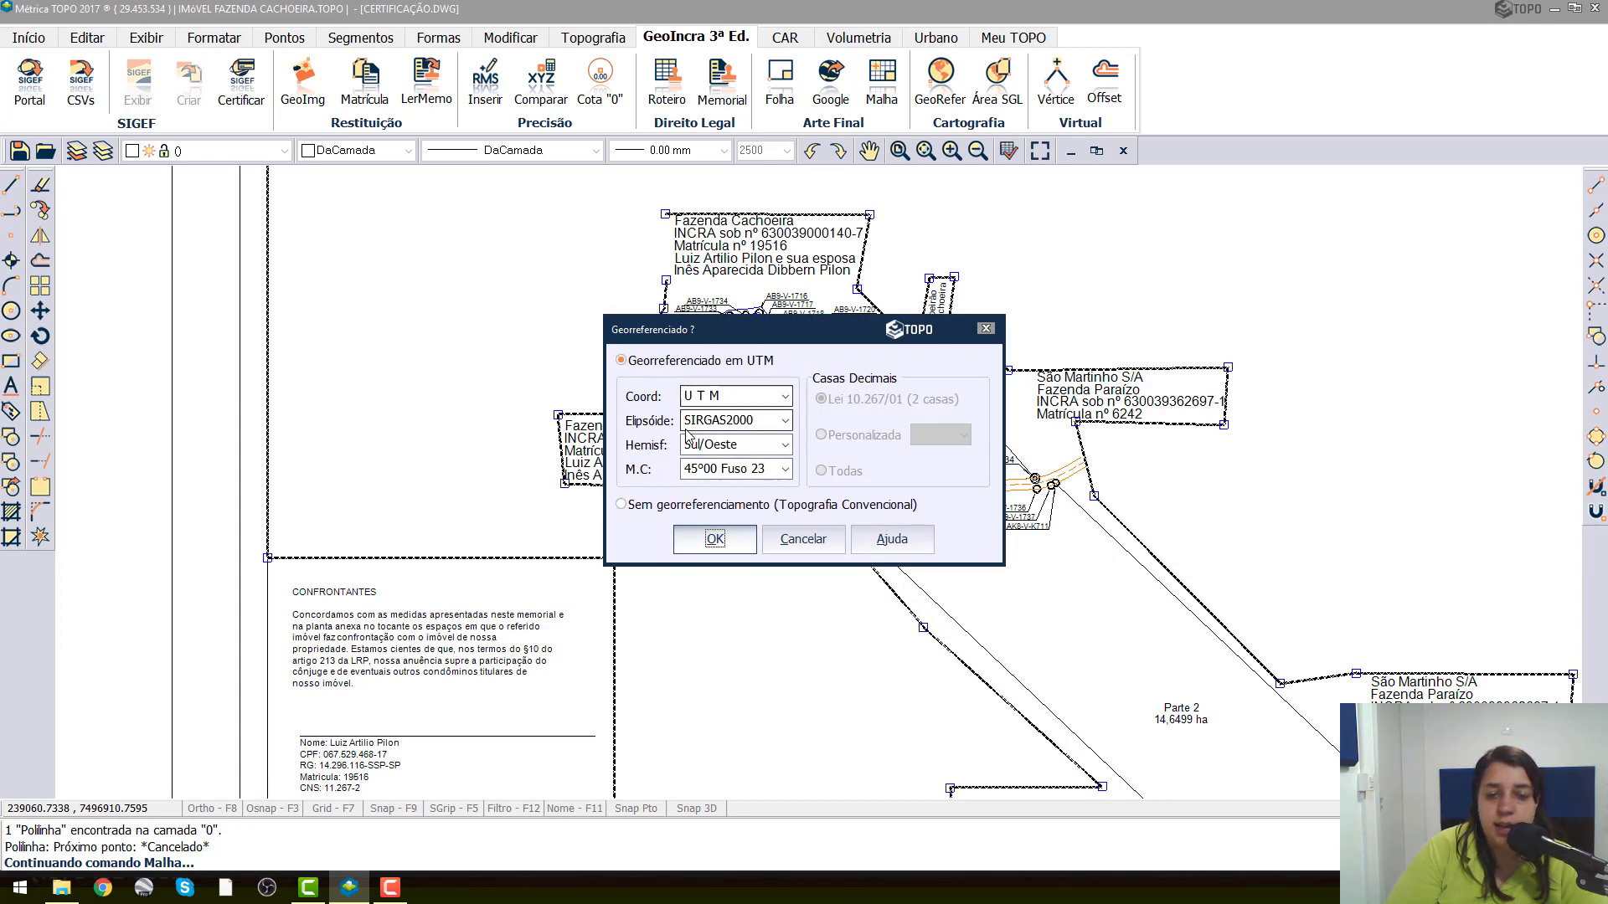
left_click(717, 540)
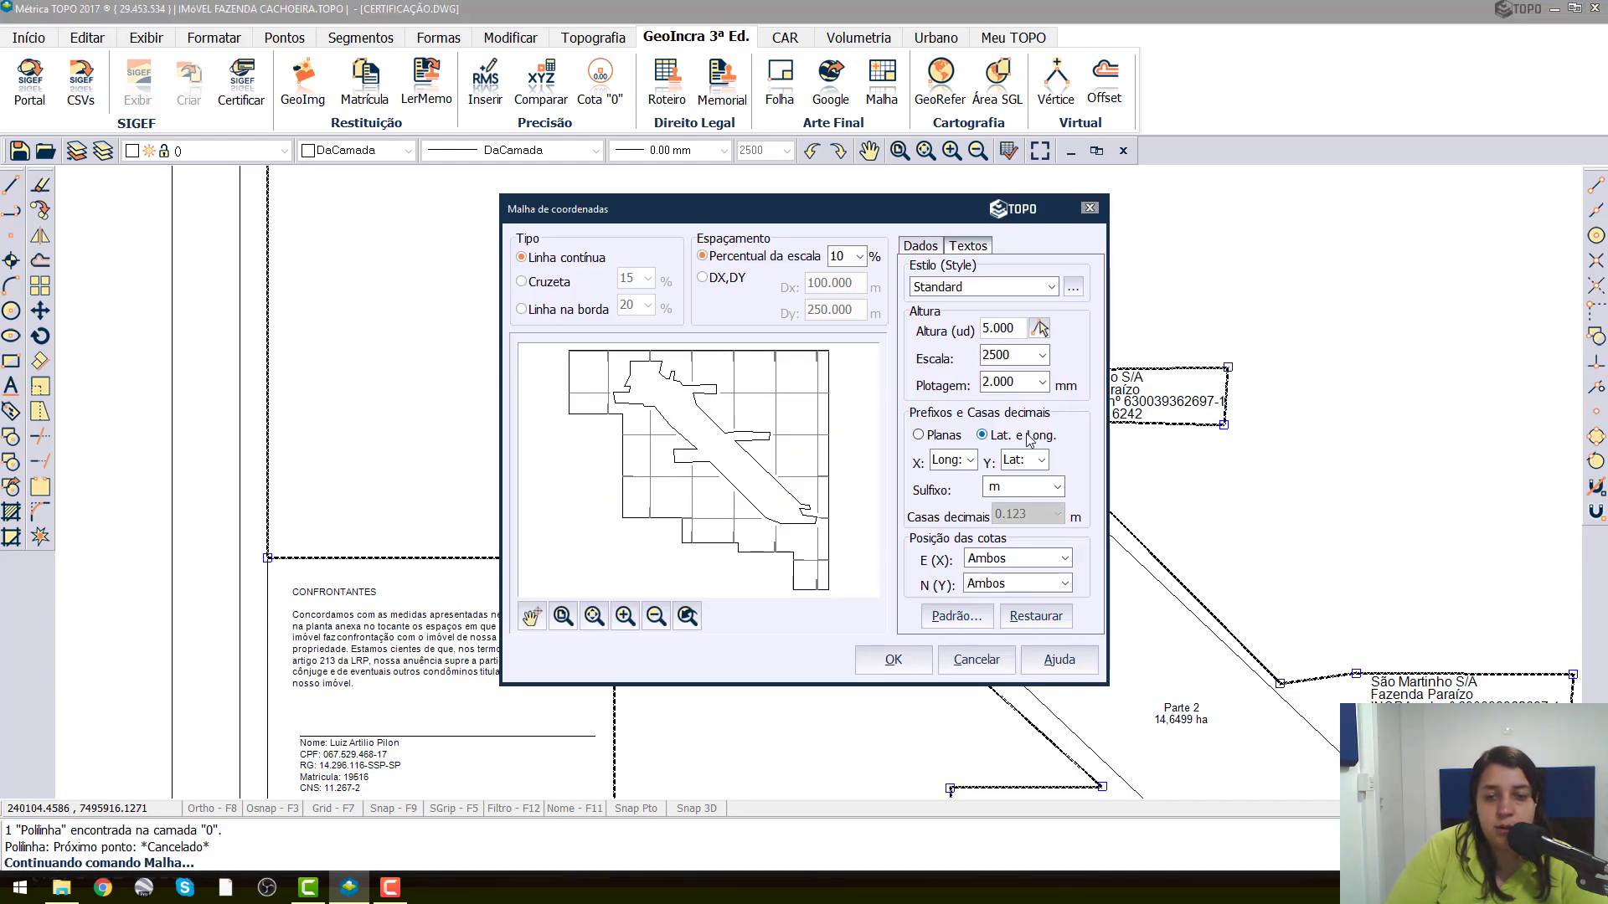
left_click(942, 463)
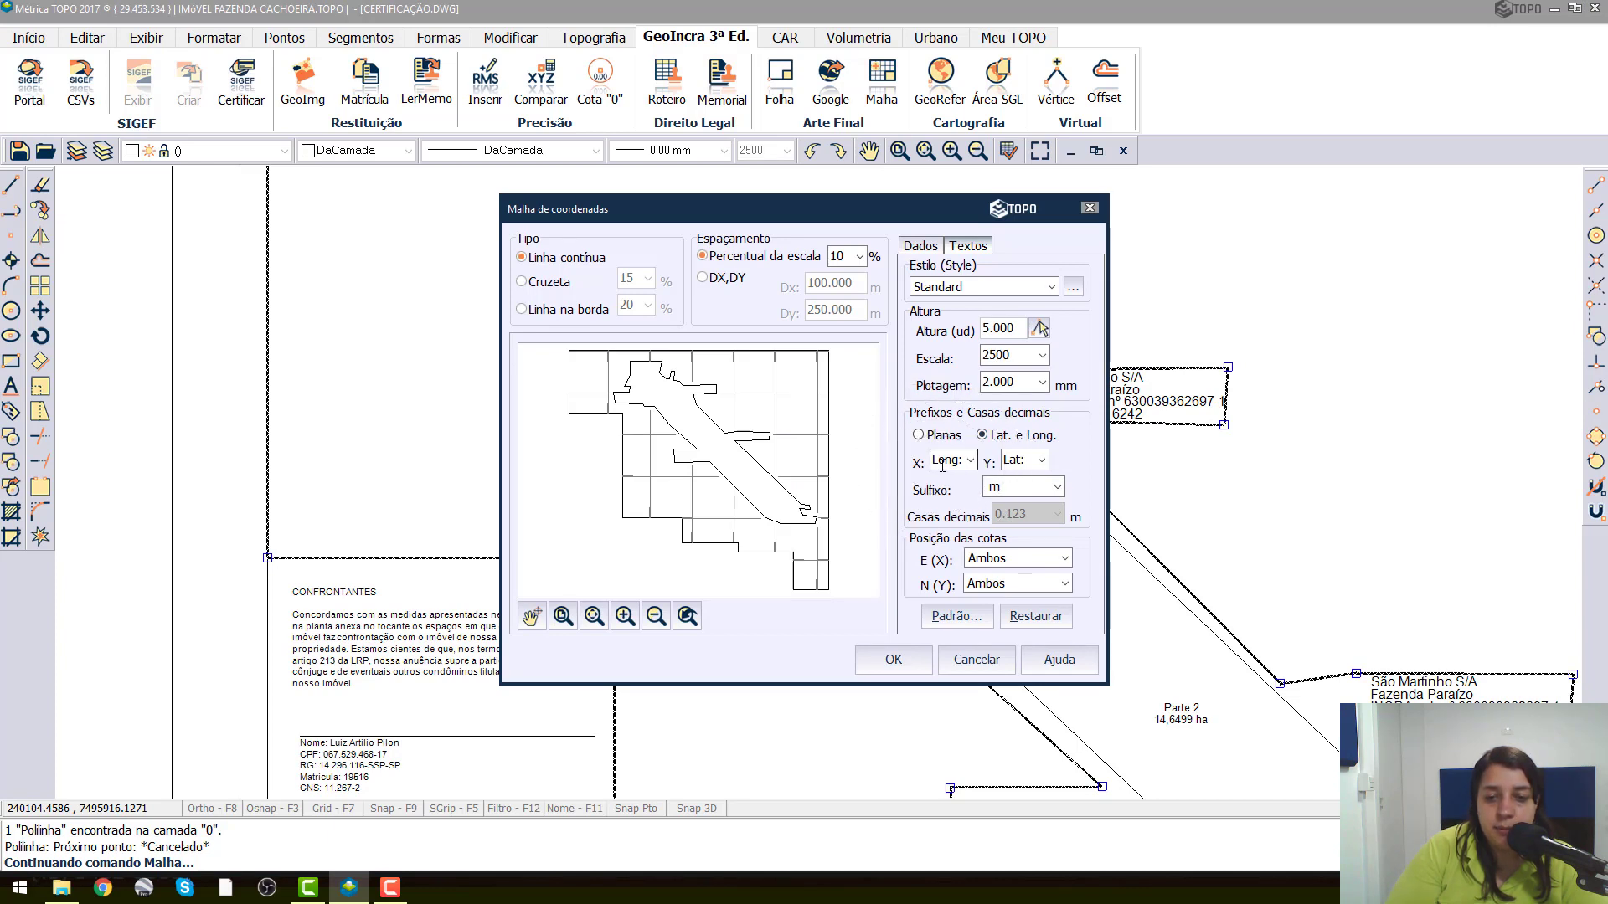
Generate the coordinate grid on the plan with the configured settings.
key("ctrl")
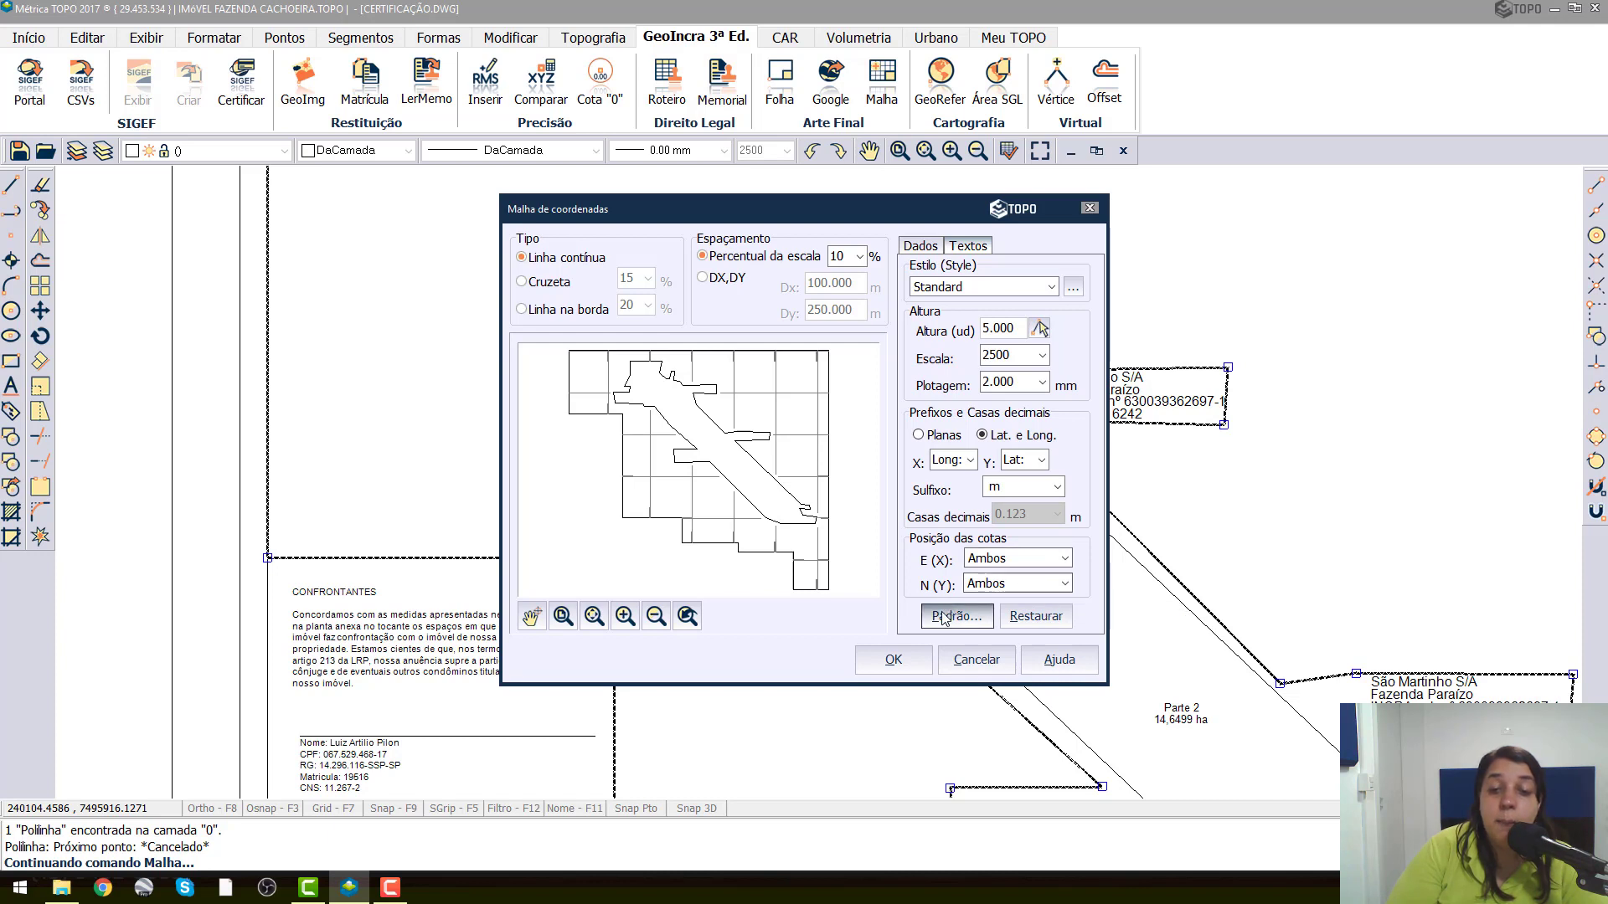
key("ctrl")
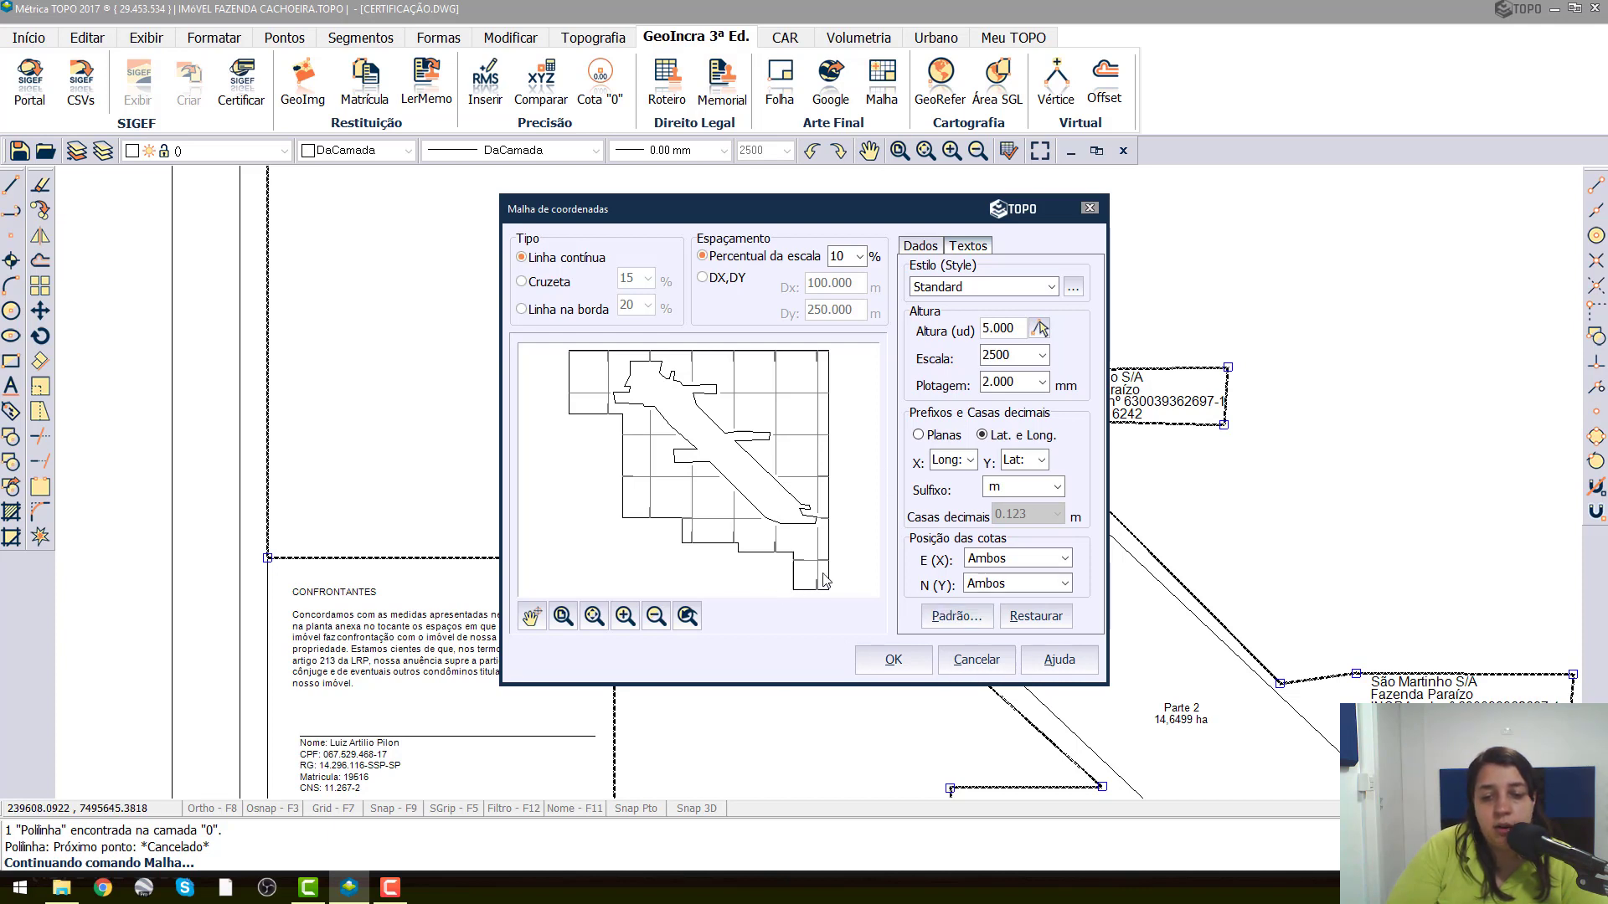
key("ctrl")
left_click(895, 661)
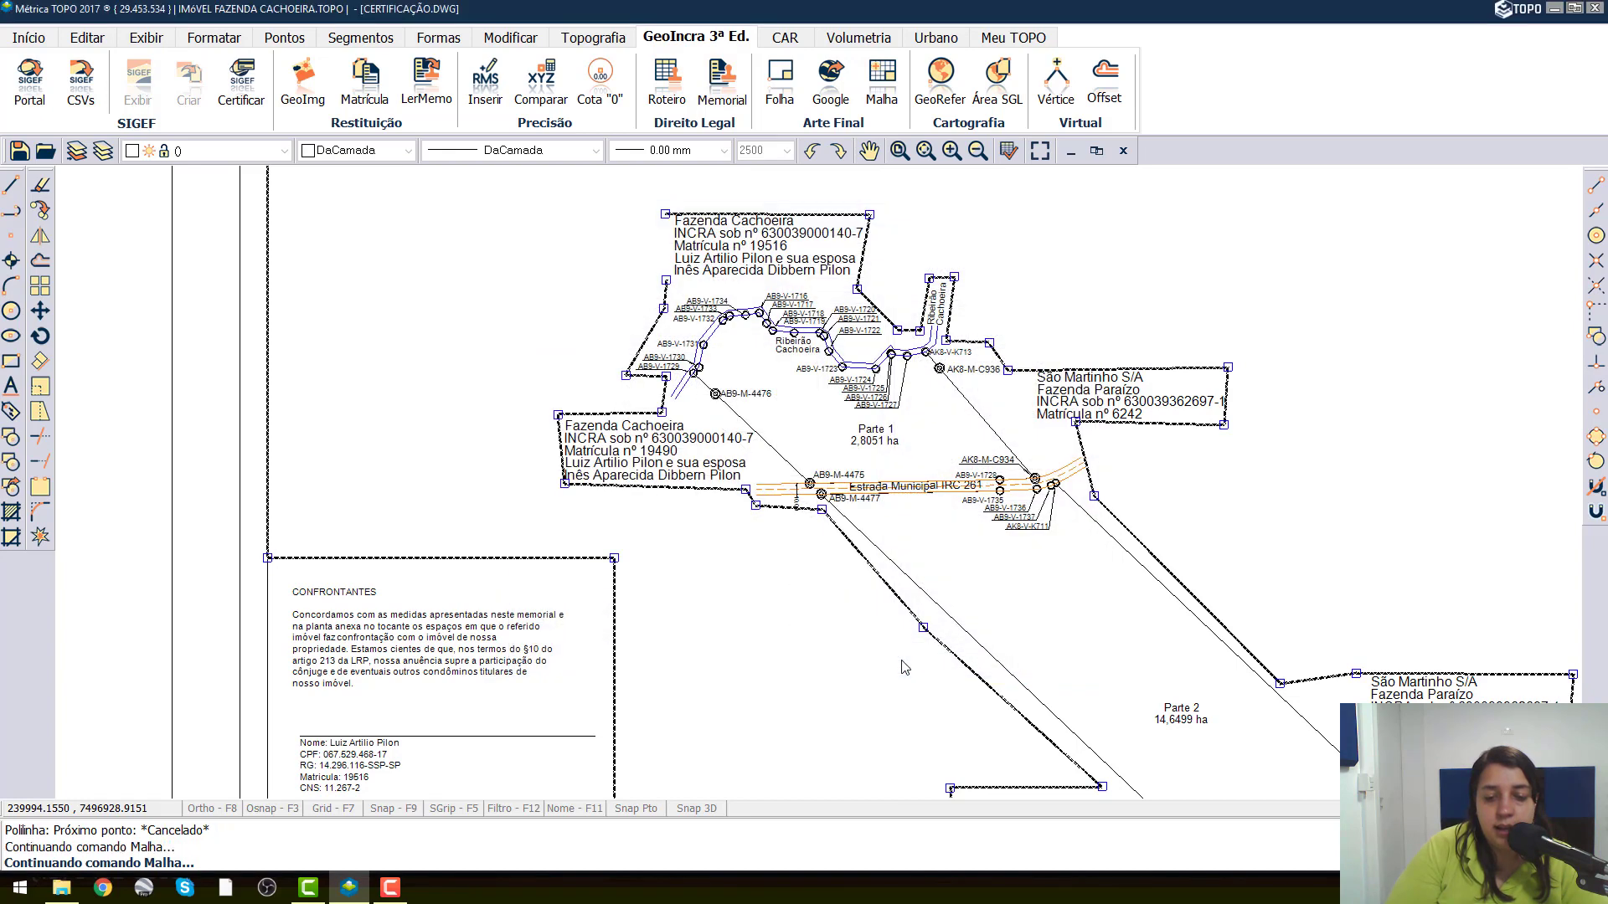
Check the grid around the property and erase the island polyline that encloses the property and its labels.
scroll(787, 401, "down", 5)
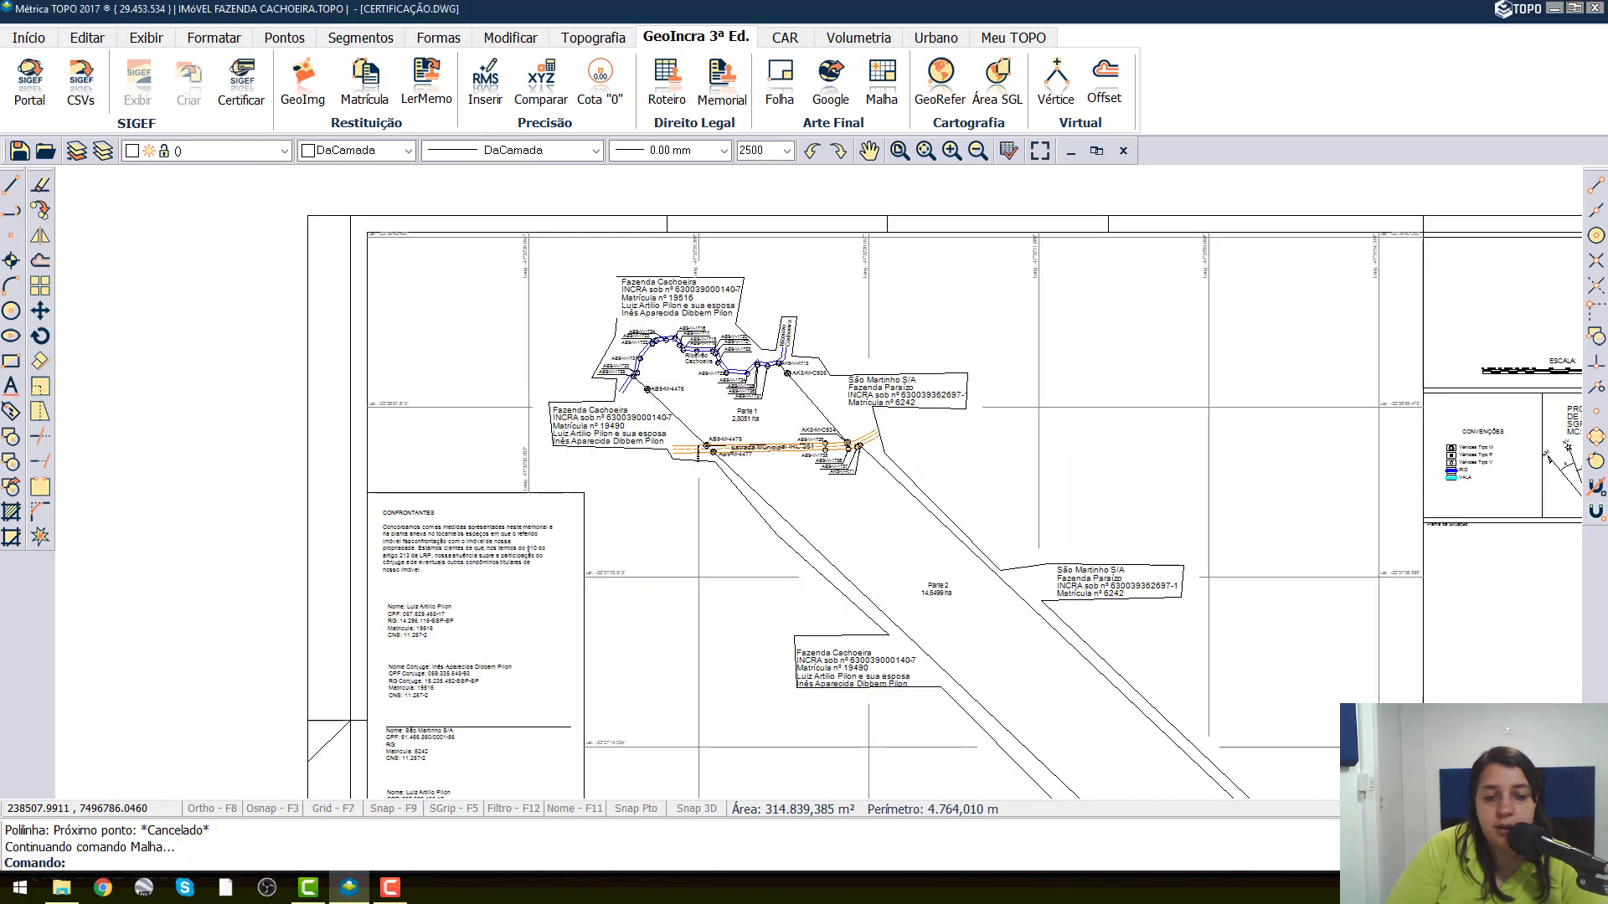
scroll(650, 405, "up", 3)
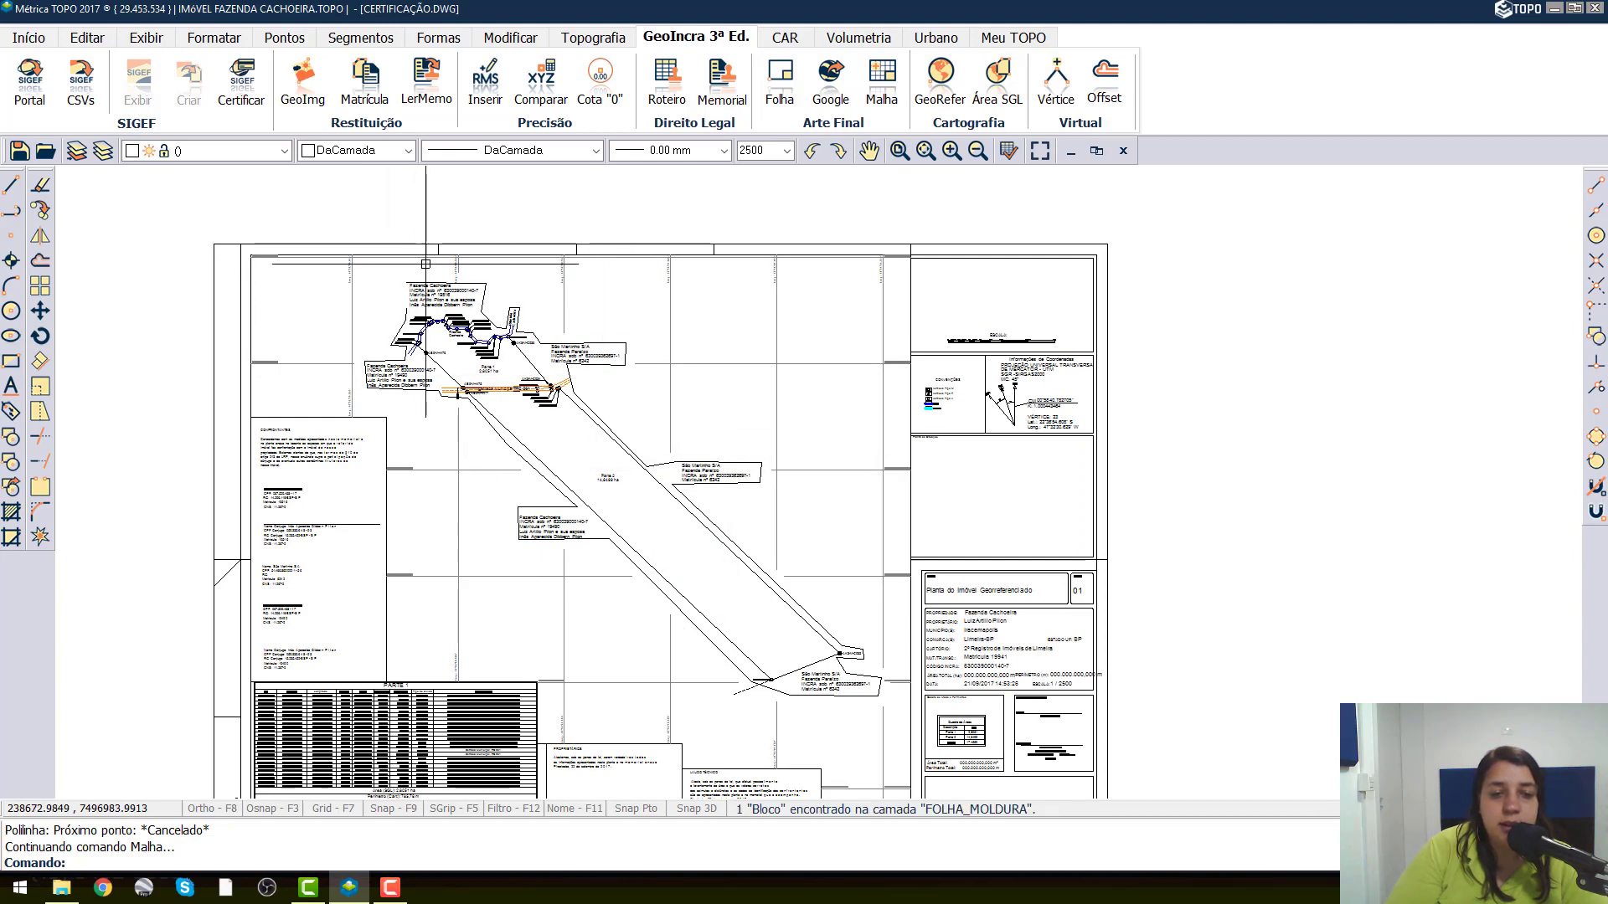
scroll(426, 265, "up", 4)
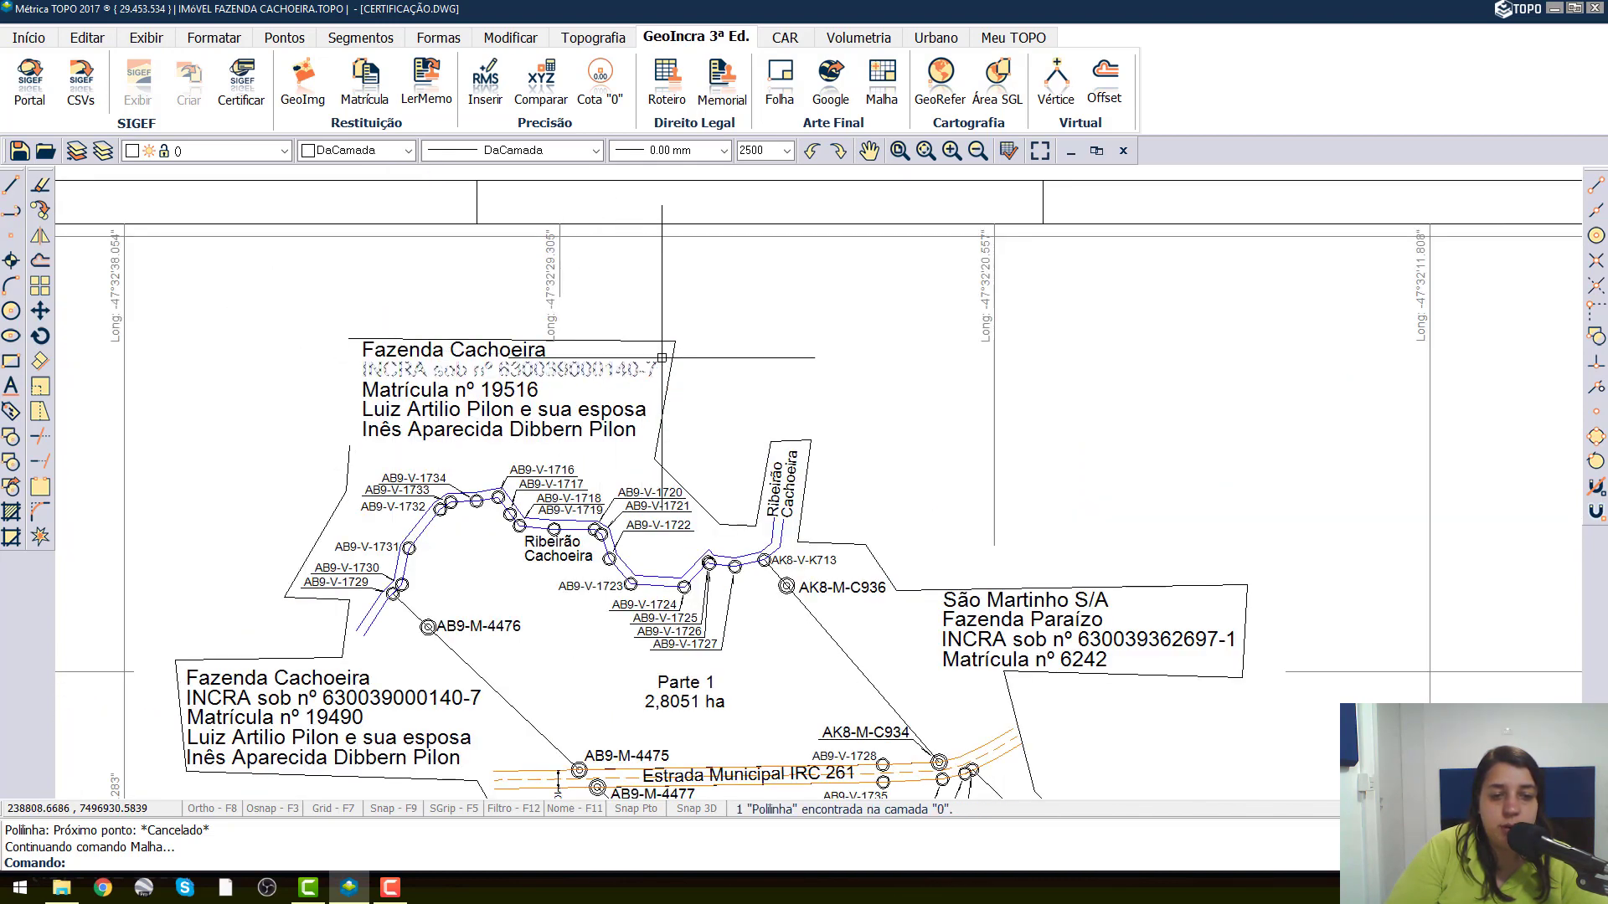
middle_click_drag(643, 442, 449, 350)
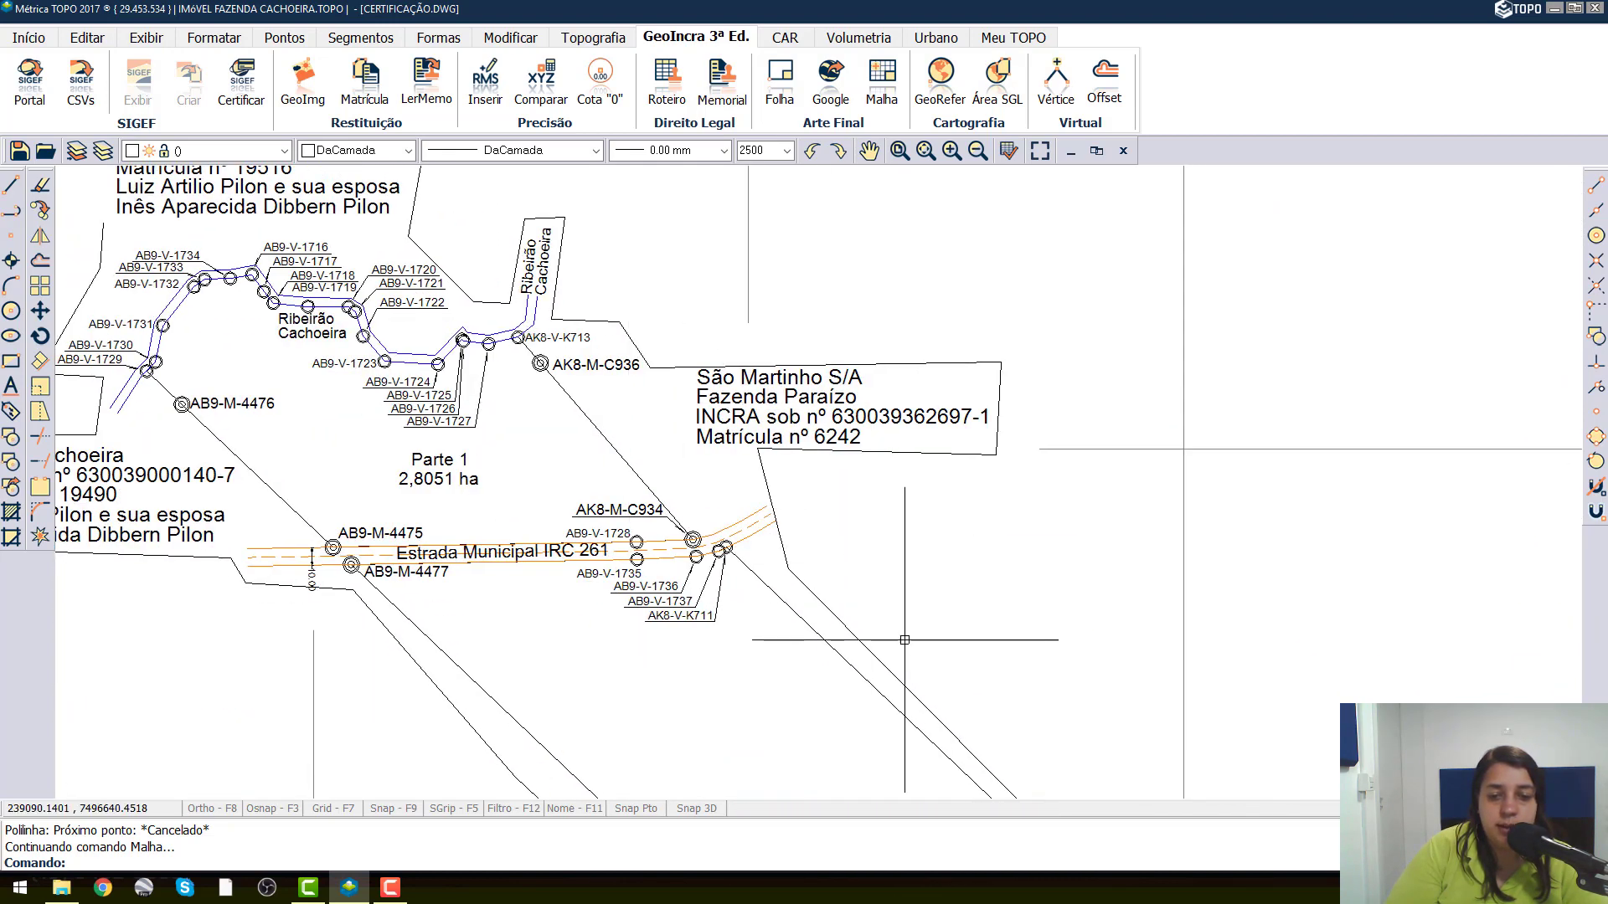
scroll(745, 304, "down", 4)
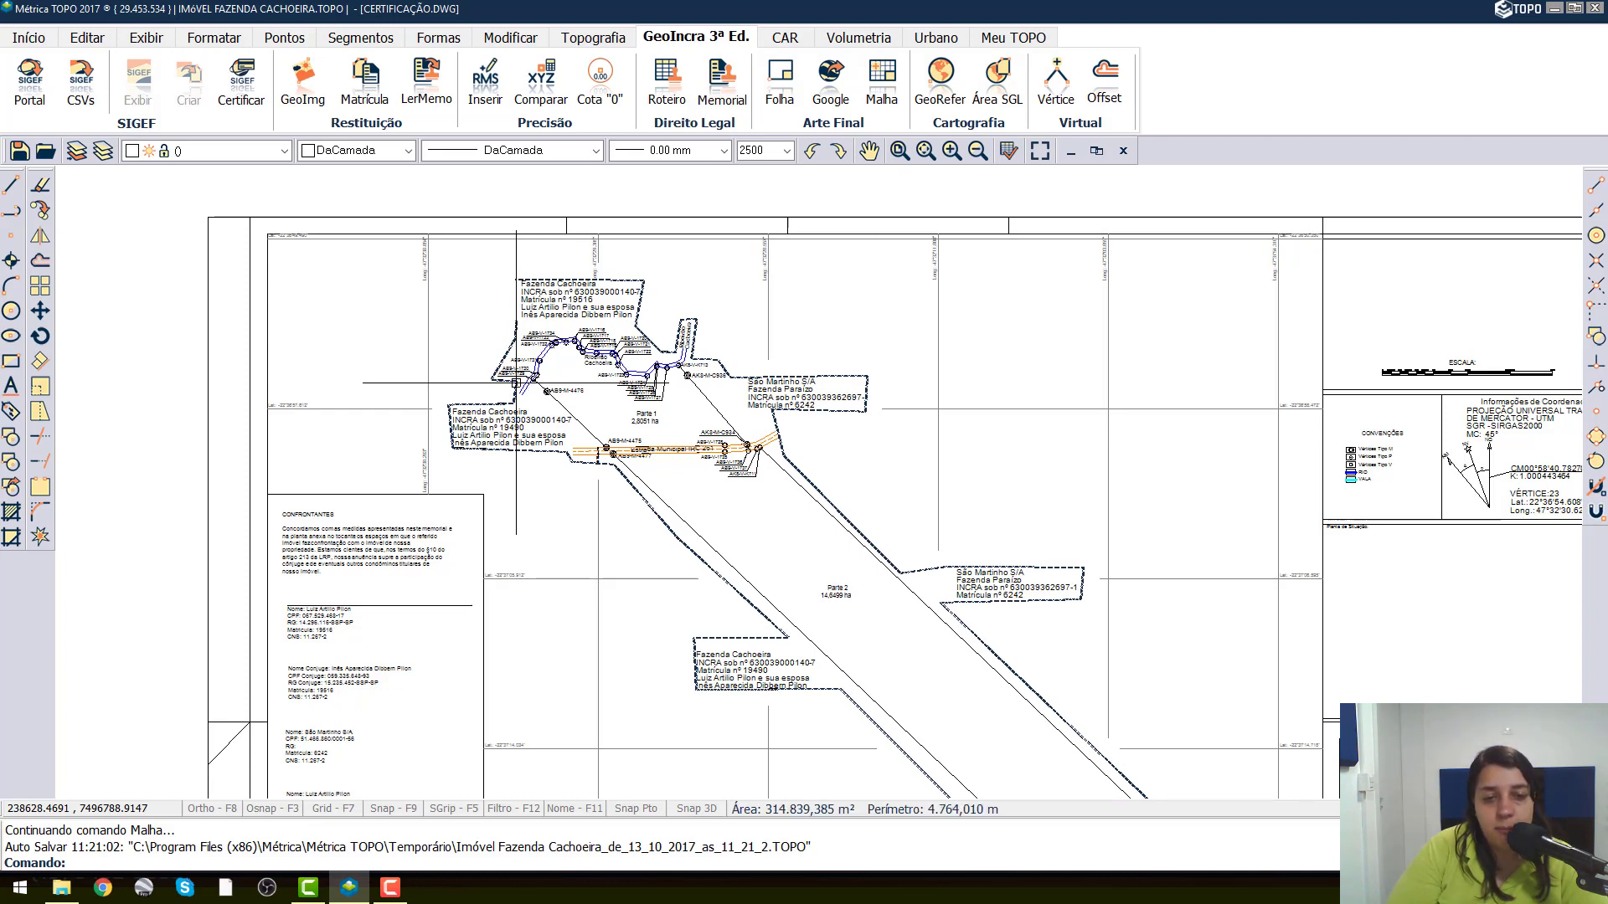
scroll(583, 324, "down", 2)
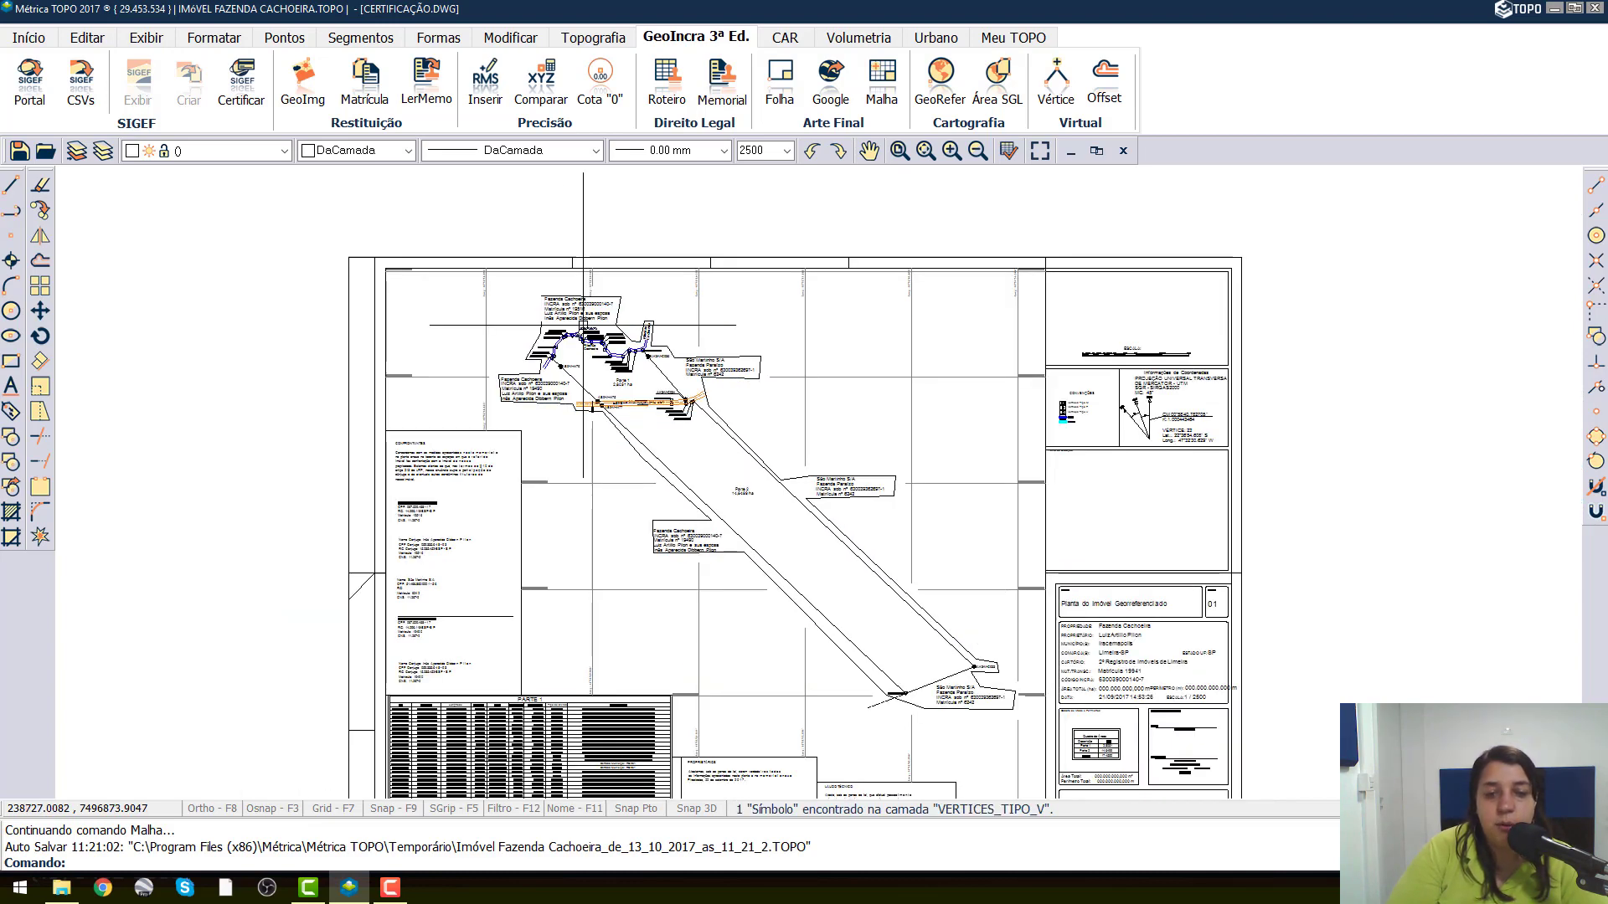
left_click(41, 188)
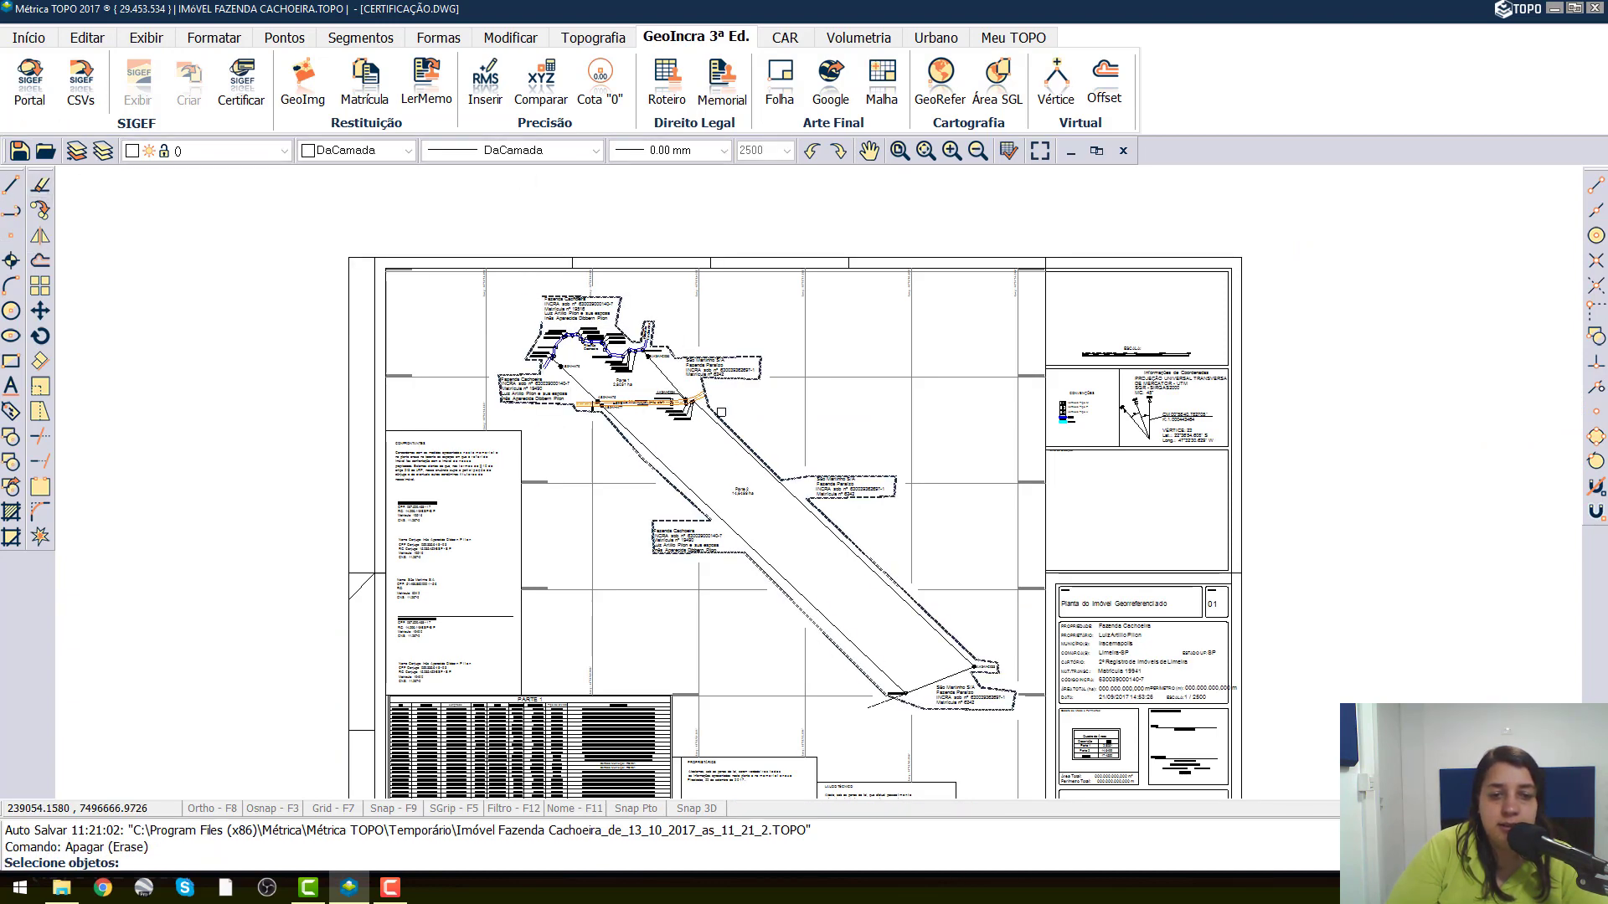
left_click(718, 414)
key("Return")
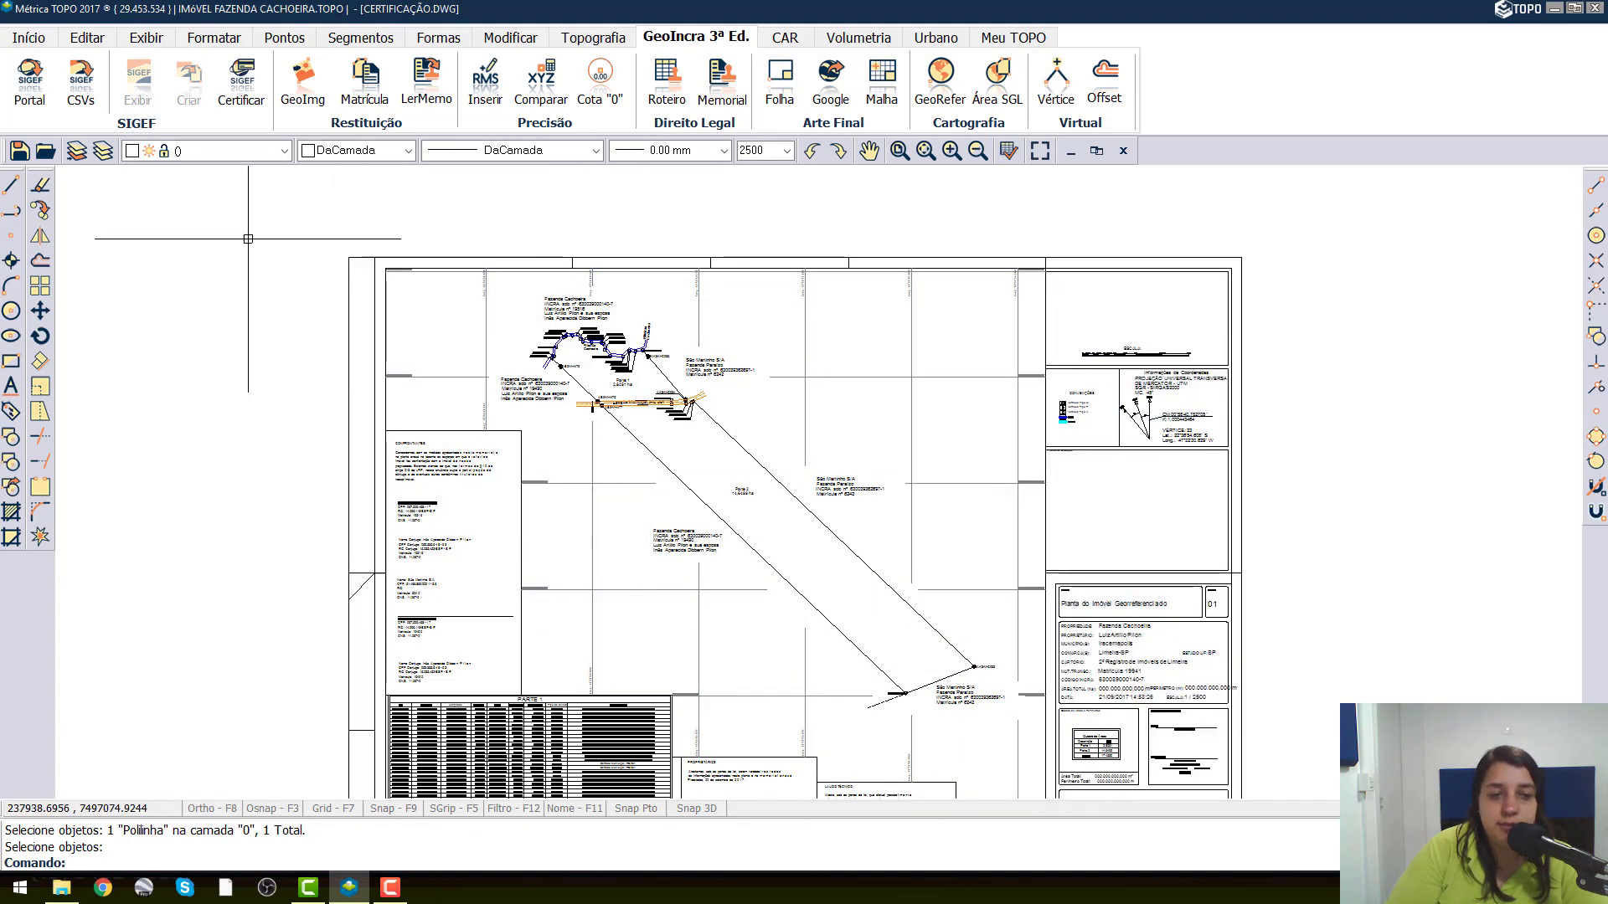
Erase the boundary polyline that follows the sheet frame and the text and table blocks.
key("Return")
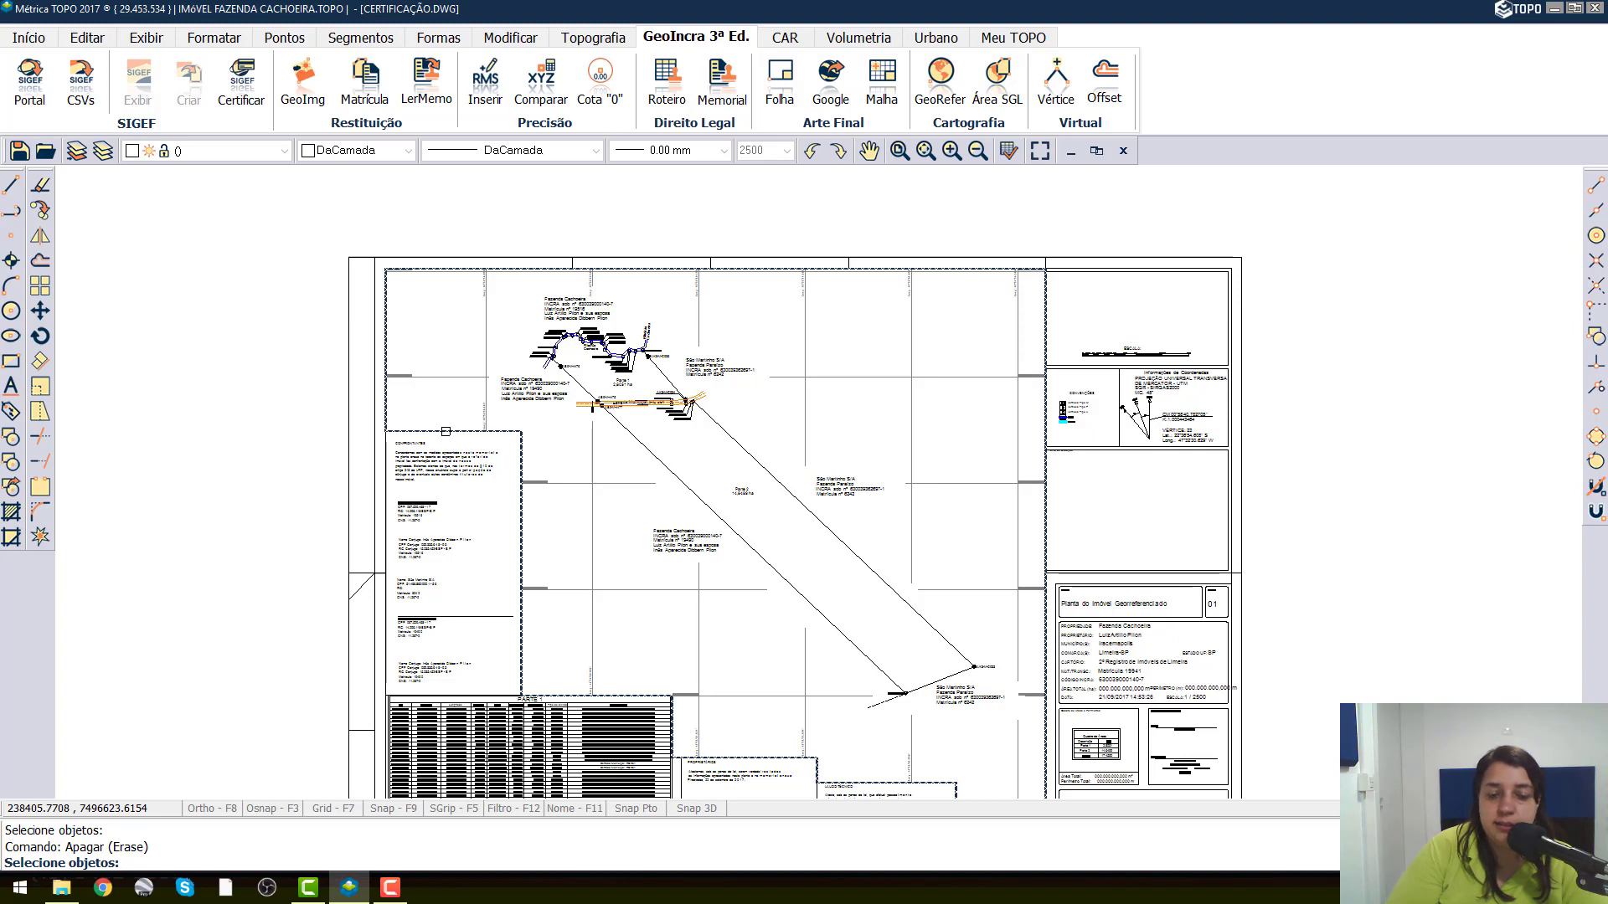
left_click(446, 431)
key("Return")
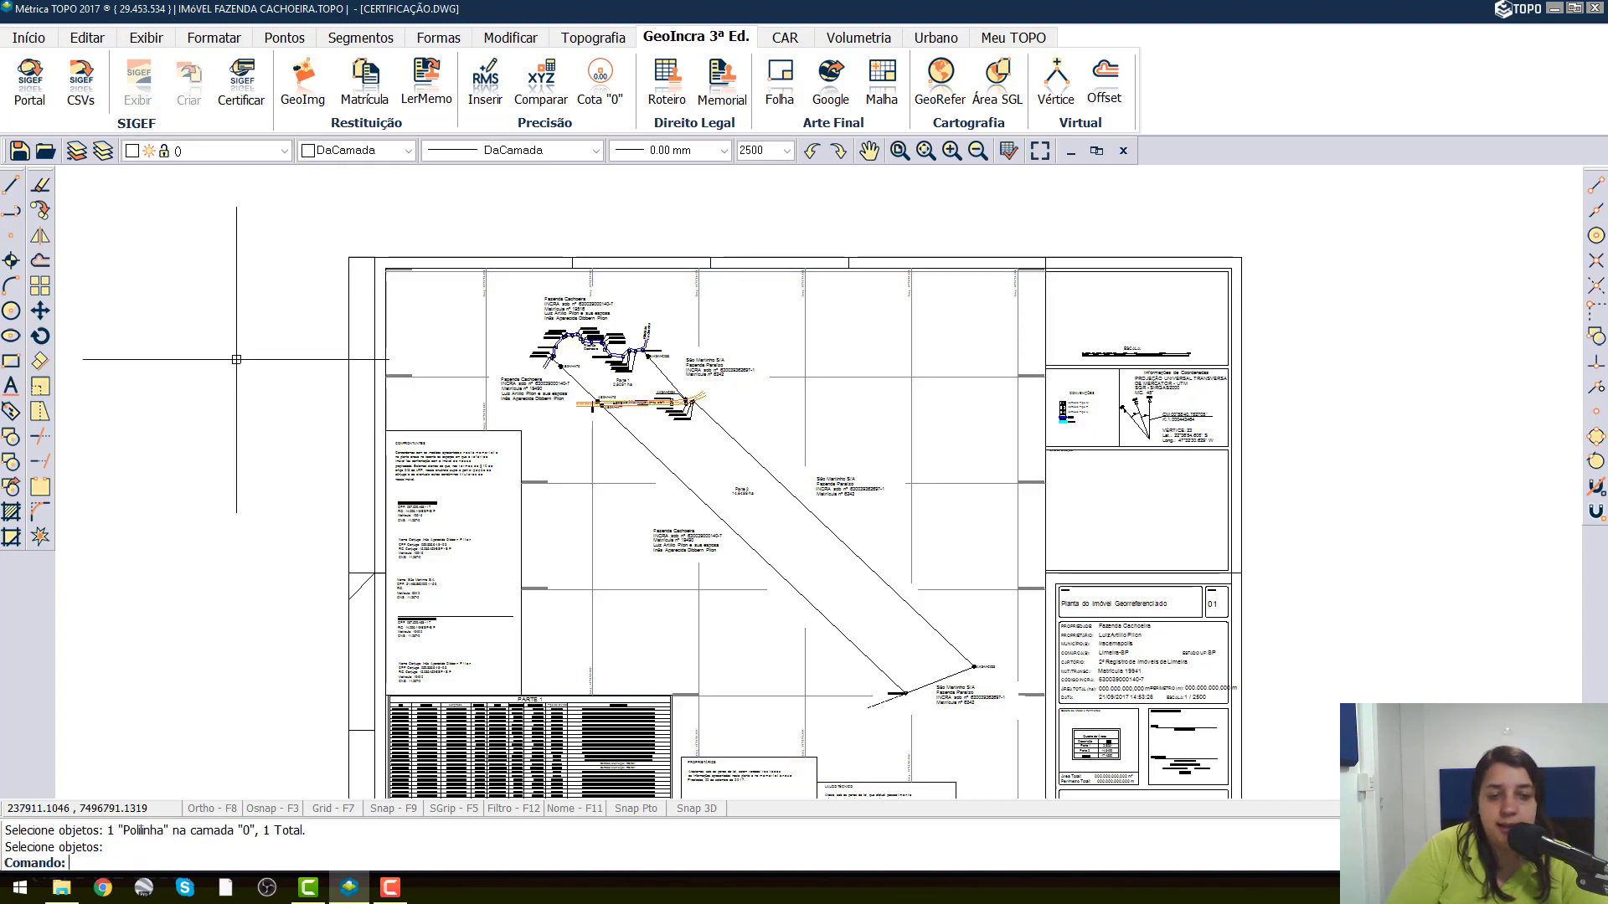
Fit the whole sheet in view with Zoom Extents and save the drawing.
scroll(272, 334, "down", 3)
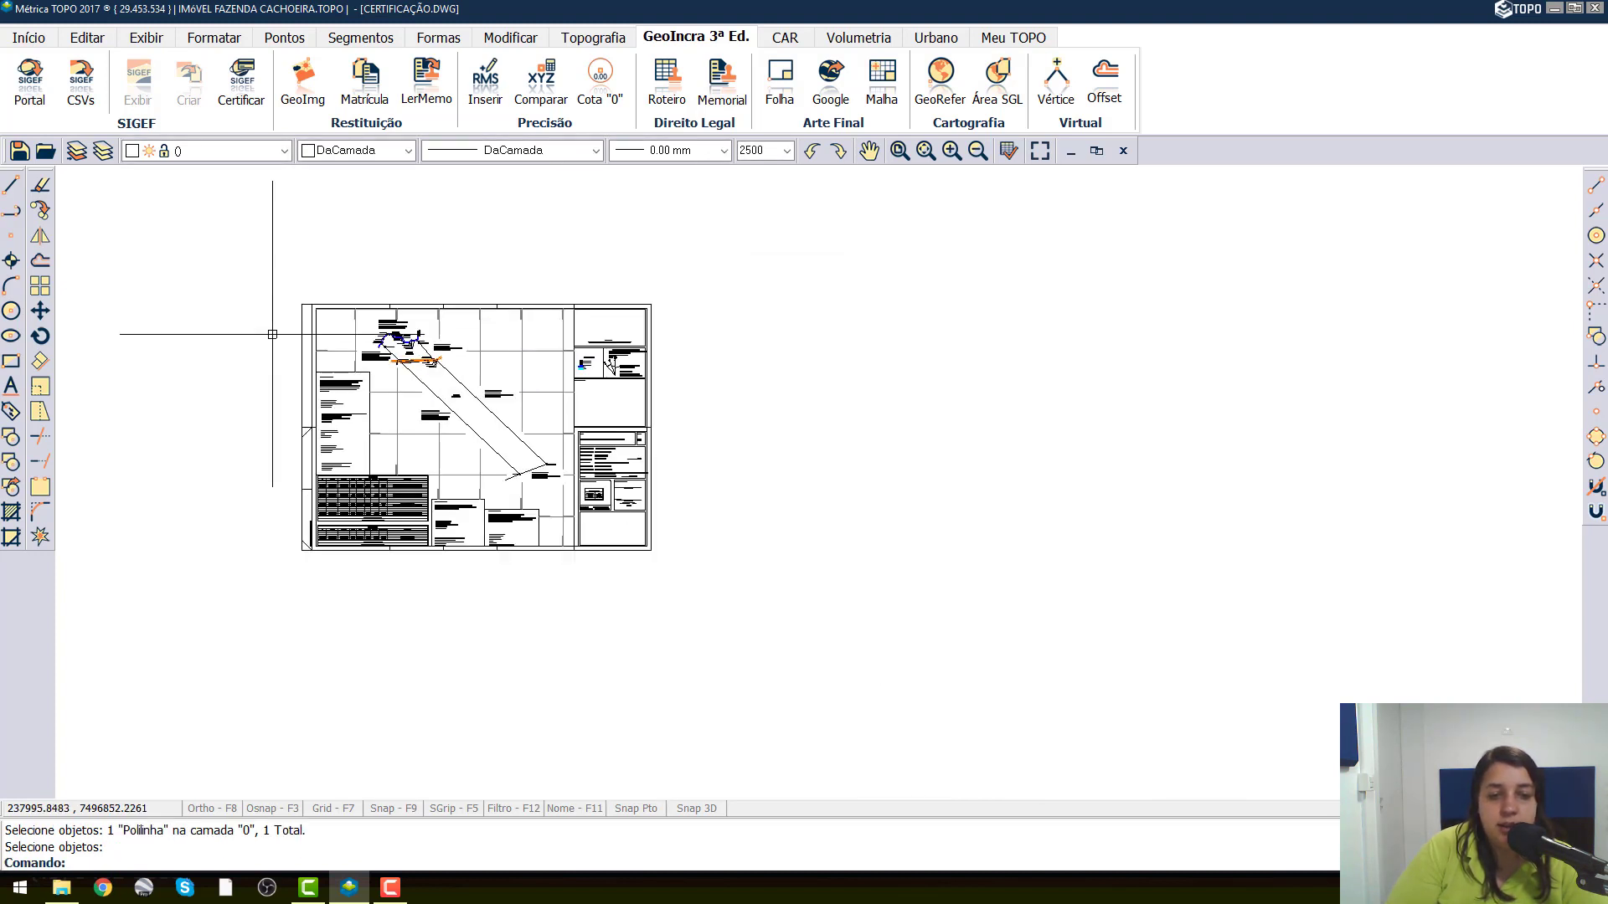
type("ze")
key("Return")
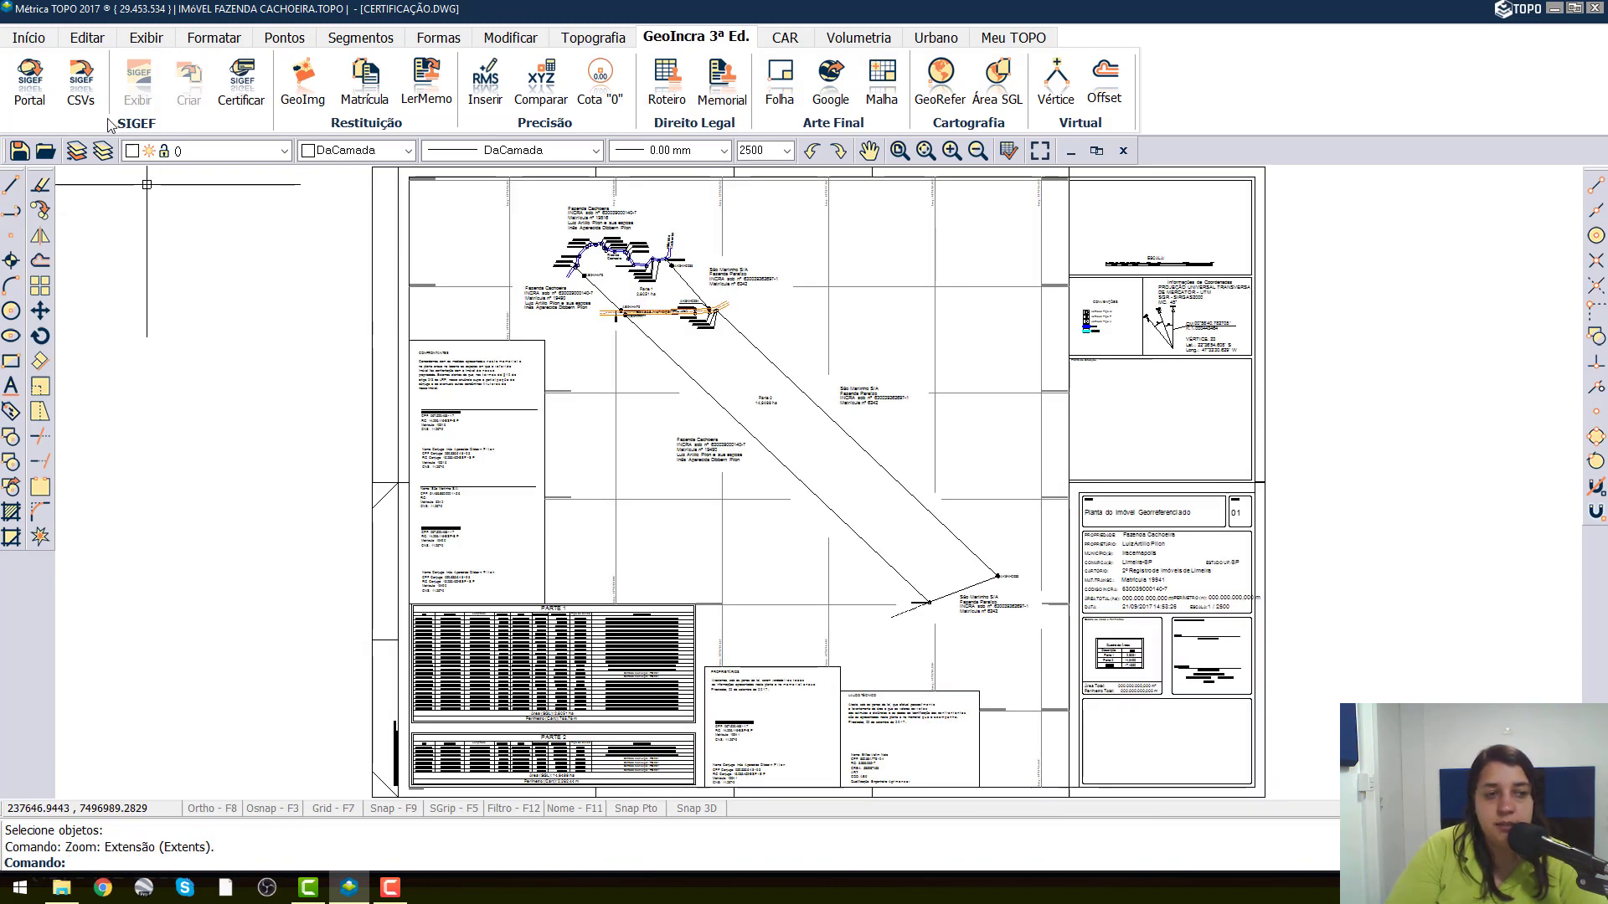
left_click(18, 152)
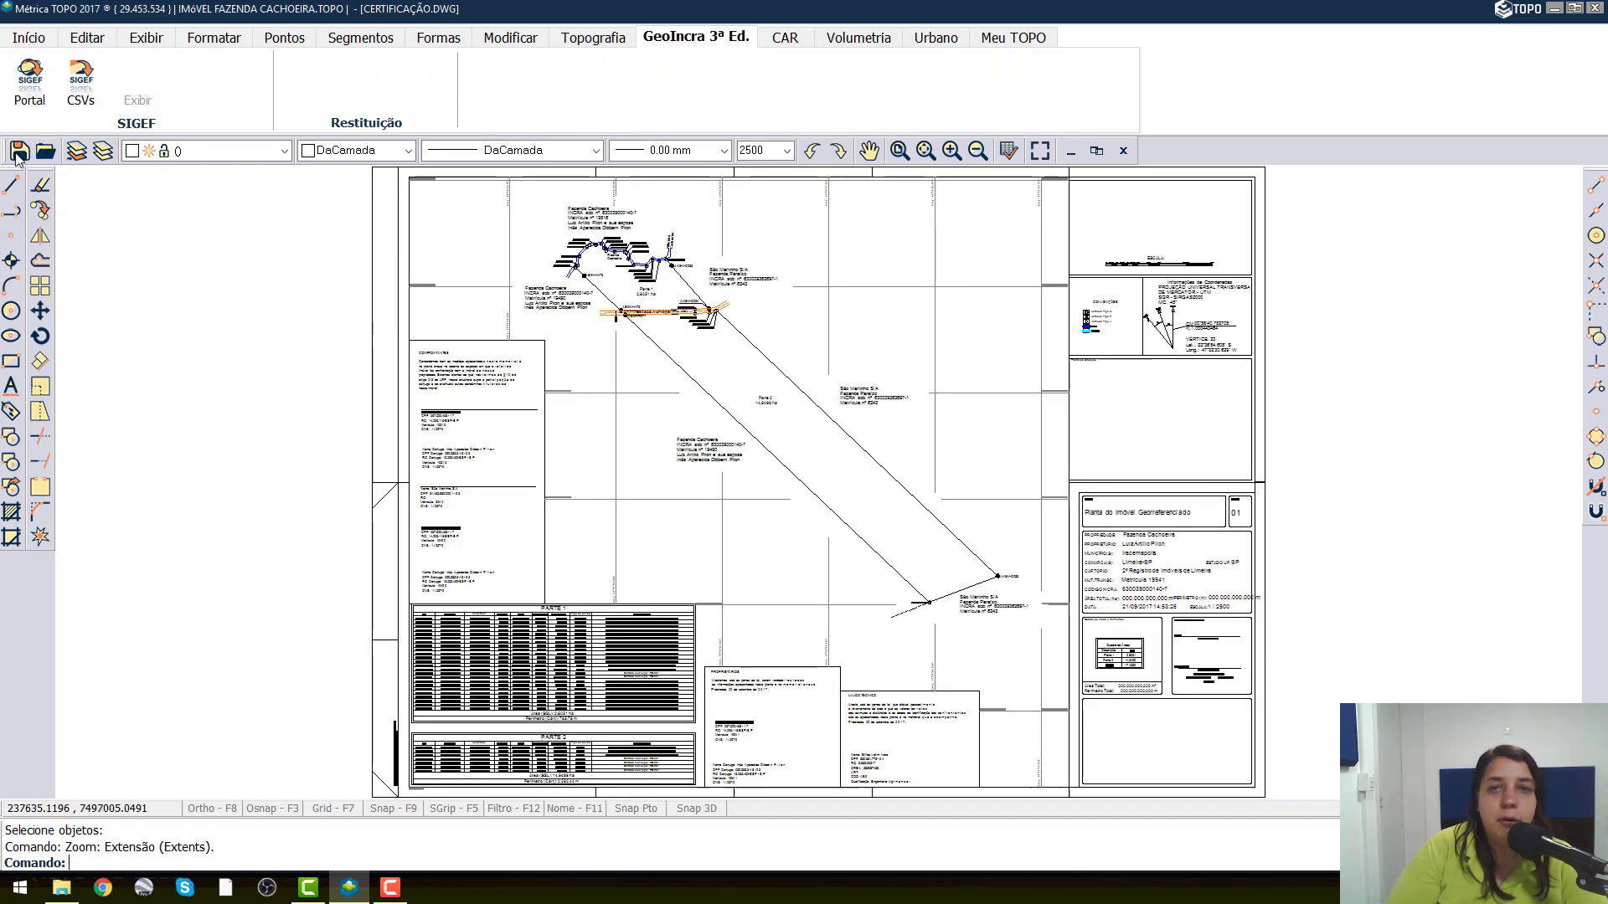